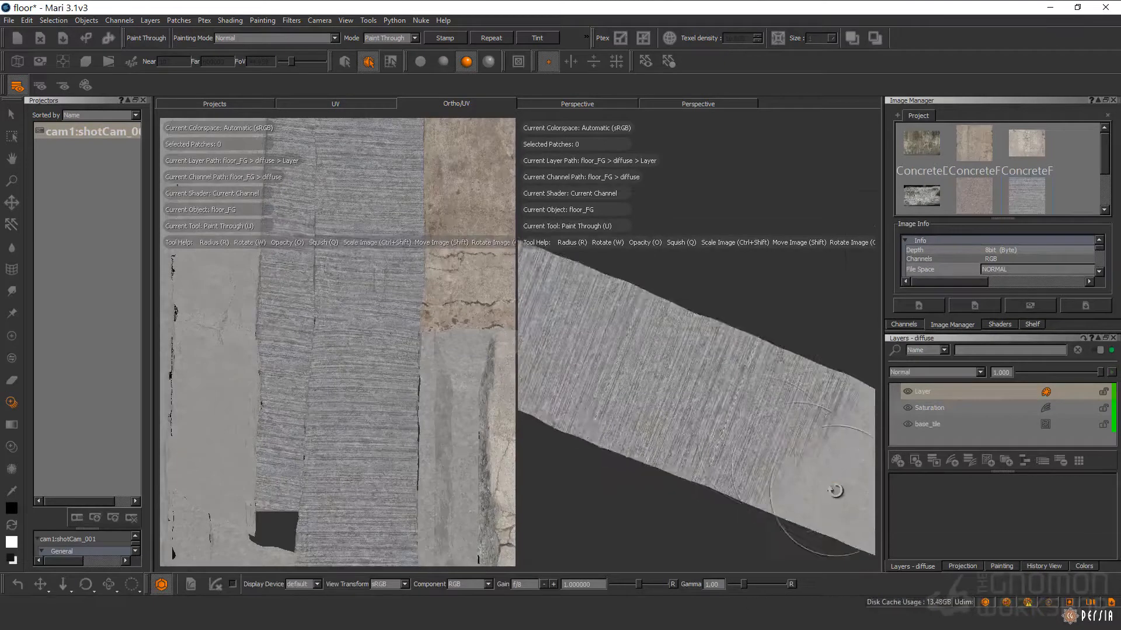
Step: Load the light speckled concrete image onto the canvas as the paint-through source for the floor
middle_click_drag(827, 521, 849, 509, "alt")
right_click_drag(420, 380, 376, 406, "alt")
middle_click_drag(377, 405, 443, 322, "alt")
scroll(1016, 163, "down", 2)
left_click_drag(982, 168, 698, 327)
left_click(577, 103)
right_click_drag(490, 350, 560, 373, "alt")
middle_click_drag(560, 373, 563, 316, "alt")
left_click(457, 104)
right_click_drag(788, 373, 659, 408, "alt")
key("ctrl+z")
Step: Rotate and enlarge the speckled concrete image and paint it over the grey slab in UV tile 1002
middle_click_drag(762, 460, 579, 439, "alt")
right_click_drag(579, 440, 528, 467, "alt")
middle_click_drag(613, 373, 703, 353, "alt")
right_click_drag(688, 385, 817, 332, "alt")
right_click_drag(396, 397, 457, 352, "alt")
middle_click_drag(458, 353, 387, 307, "alt")
left_click_drag(701, 299, 765, 364, "ctrl")
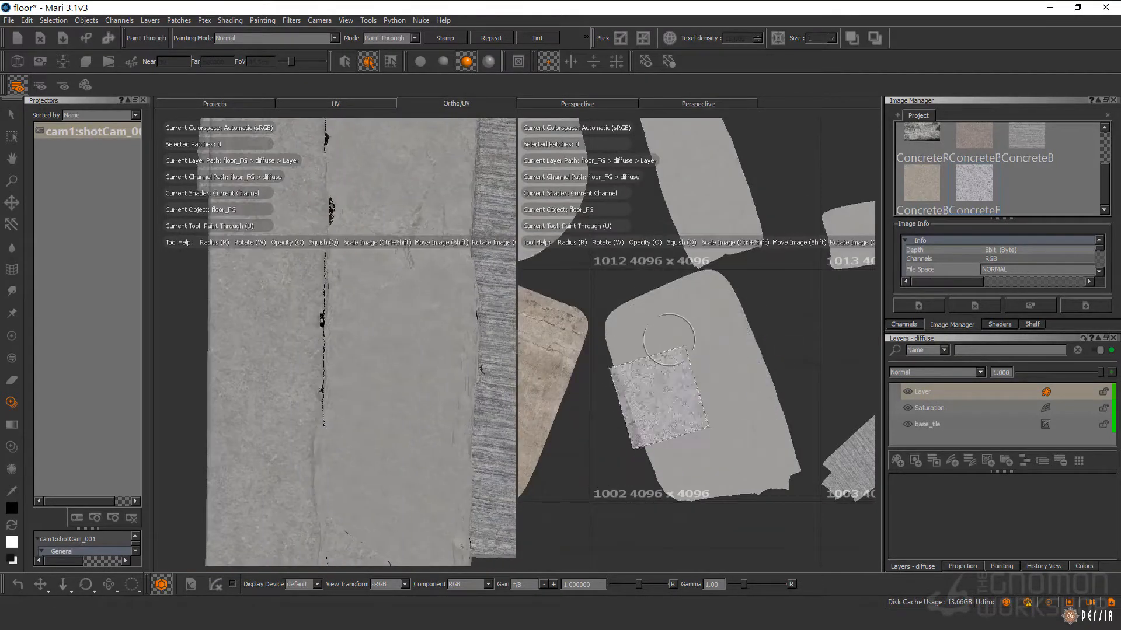
left_click_drag(691, 400, 761, 400, "ctrl+shift")
key("ctrl+z")
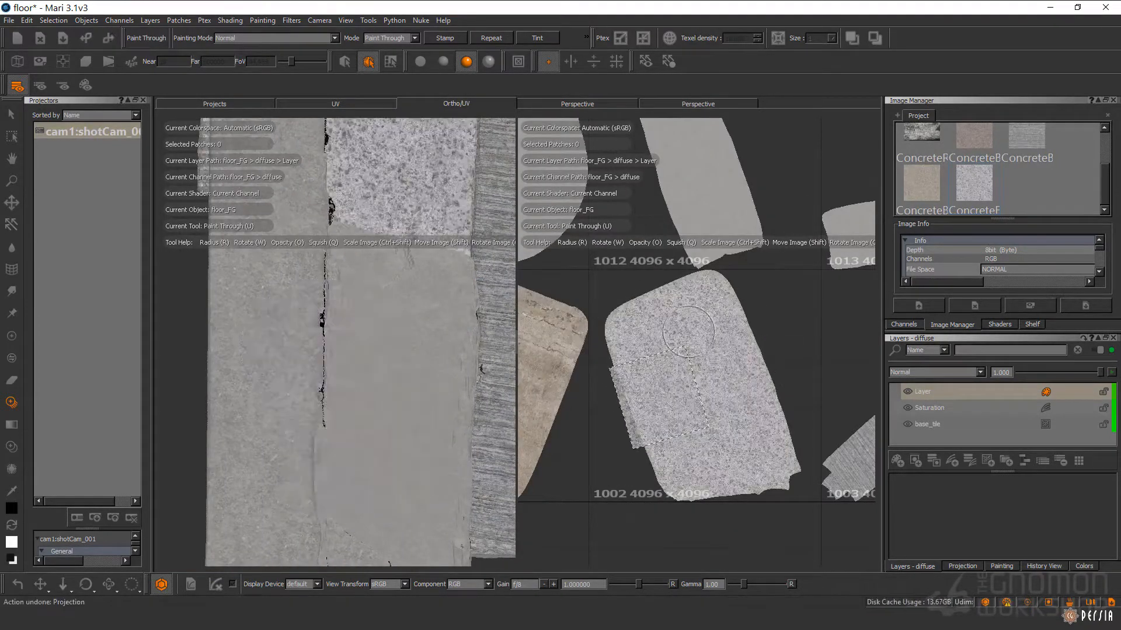
Step: Reposition the speckled image and paint a finer-scaled version over the upper part of the slab in UV tile 1002
middle_click_drag(470, 282, 446, 455, "alt")
right_click_drag(694, 373, 770, 332, "alt")
mouse_move(430, 202)
right_mouse_down("alt")
mouse_move(455, 190)
mouse_move(403, 227)
right_mouse_up("alt")
left_click_drag(668, 404, 736, 346, "shift")
left_click_drag(678, 281, 600, 369)
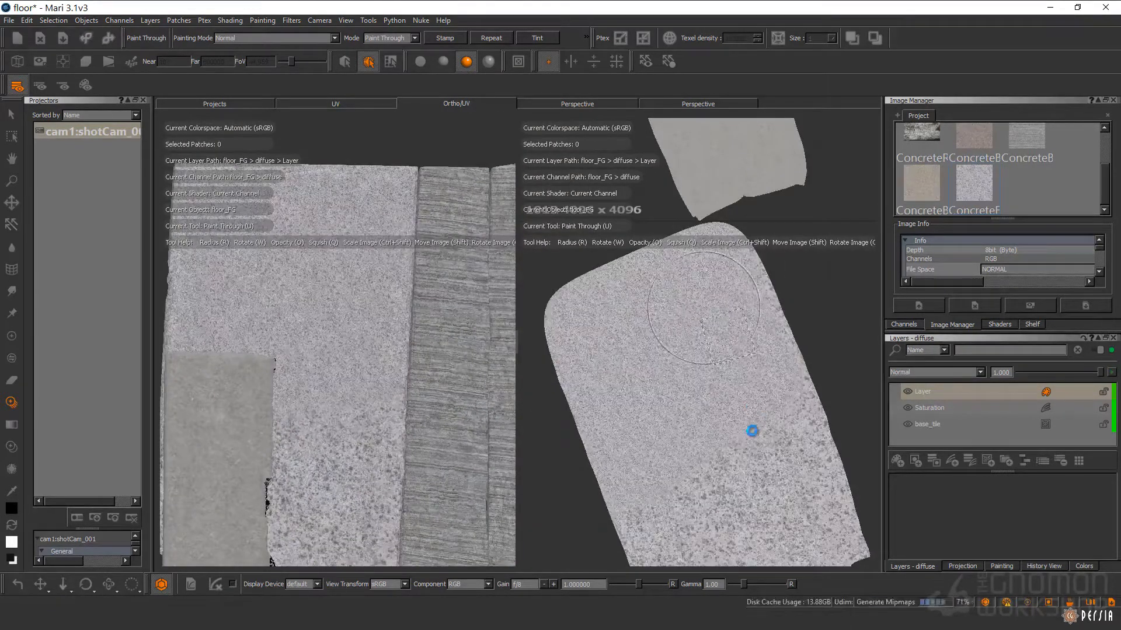
middle_click_drag(753, 427, 720, 258, "alt")
left_click_drag(648, 326, 733, 416)
Step: Check the floor in perspective and paint the speckled concrete onto the adjoining grey section of the slab row
right_click_drag(327, 361, 397, 327, "alt")
left_click(698, 104)
right_click_drag(656, 258, 598, 386, "alt")
left_click(457, 104)
right_click_drag(730, 315, 648, 356, "alt")
middle_click_drag(347, 373, 363, 462, "alt")
right_click_drag(363, 462, 315, 484, "alt")
middle_click_drag(753, 367, 635, 438, "alt")
right_click_drag(829, 350, 786, 377, "alt")
middle_click_drag(786, 377, 688, 350, "alt")
right_click_drag(653, 403, 776, 338, "alt")
left_click_drag(725, 337, 849, 381)
Step: Load the mossy concrete image over the floor and undo the trial stroke on the plain grey strip
mouse_move(664, 432)
middle_mouse_down("alt")
mouse_move(635, 428)
mouse_move(653, 426)
middle_mouse_up("alt")
right_click_drag(324, 350, 365, 438, "alt")
middle_click_drag(379, 526, 418, 398, "alt")
right_click_drag(418, 397, 385, 420, "alt")
left_click_drag(432, 339, 480, 319, "alt")
scroll(927, 178, "up", 1)
mouse_move(923, 151)
left_mouse_down()
mouse_move(413, 357)
mouse_move(403, 382)
left_mouse_up()
right_click_drag(735, 351, 654, 373, "alt")
left_click_drag(371, 327, 362, 380)
key("ctrl+z")
Step: Paint the mossy concrete down the grey strip in UV tile 1004, shifting the view along the strip between strokes
mouse_move(631, 409)
right_mouse_down("alt")
mouse_move(682, 416)
mouse_move(740, 320)
right_mouse_up("alt")
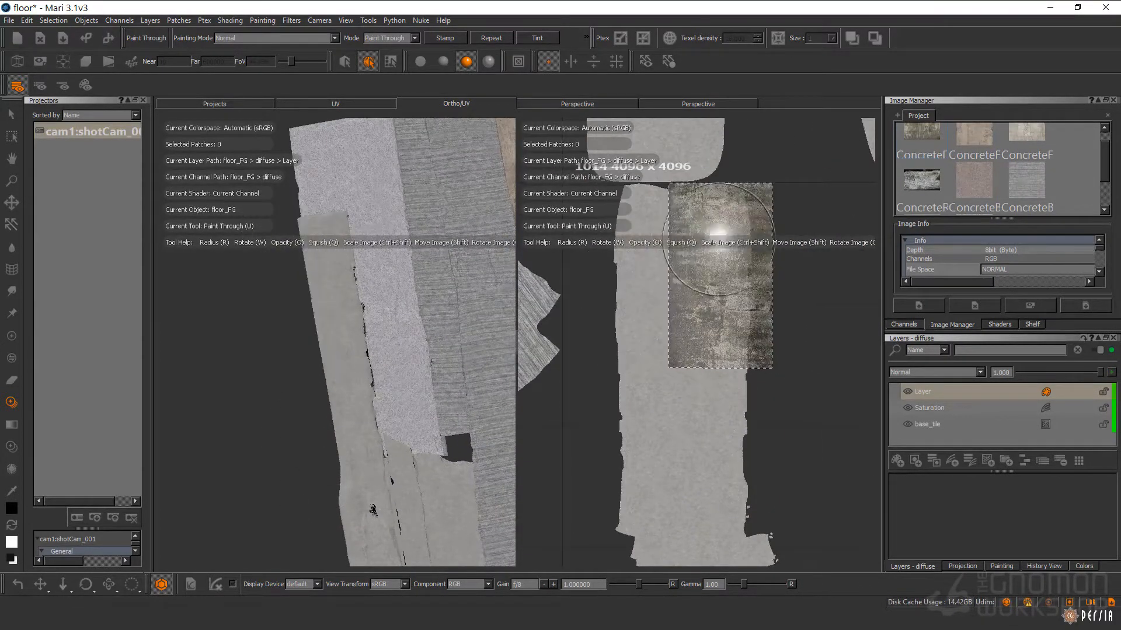
left_click_drag(705, 309, 718, 356)
middle_click_drag(720, 360, 711, 244, "alt")
middle_click_drag(722, 357, 721, 244, "alt")
left_click_drag(720, 244, 749, 360)
middle_click_drag(749, 360, 766, 240, "alt")
left_click_drag(767, 240, 724, 292)
key("ctrl+z")
left_click_drag(730, 233, 700, 292)
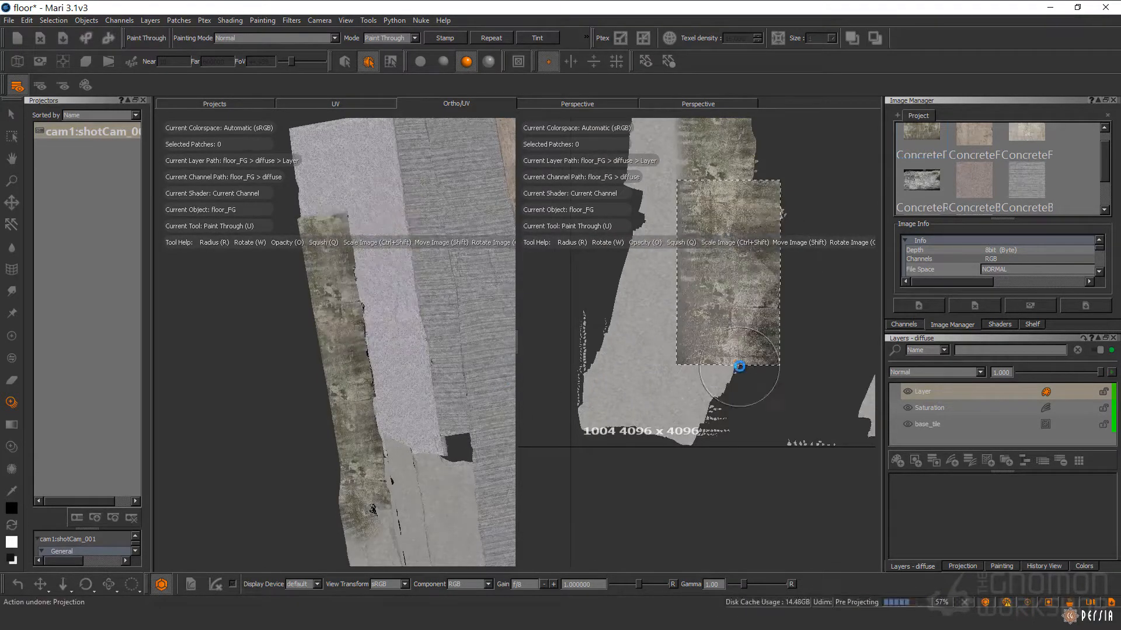
Step: Rotate and reposition the mossy image and fill the remaining grey end of the strip in UV tile 1004
middle_click_drag(374, 466, 365, 284, "alt")
left_click_drag(365, 284, 371, 442, "shift")
left_click_drag(372, 467, 350, 501, "ctrl")
left_click_drag(714, 455, 761, 402, "ctrl")
left_click_drag(761, 403, 734, 336, "shift")
left_click_drag(681, 378, 694, 350)
left_click_drag(695, 351, 683, 417, "shift")
left_click_drag(671, 403, 700, 415)
left_click_drag(715, 374, 743, 297, "shift")
Step: Examine the mossy strip and its neighbouring slabs in the perspective and ortho views
left_click_drag(373, 373, 415, 356, "alt")
left_click(698, 104)
left_click_drag(671, 303, 666, 339, "alt")
left_click_drag(624, 264, 628, 303, "alt")
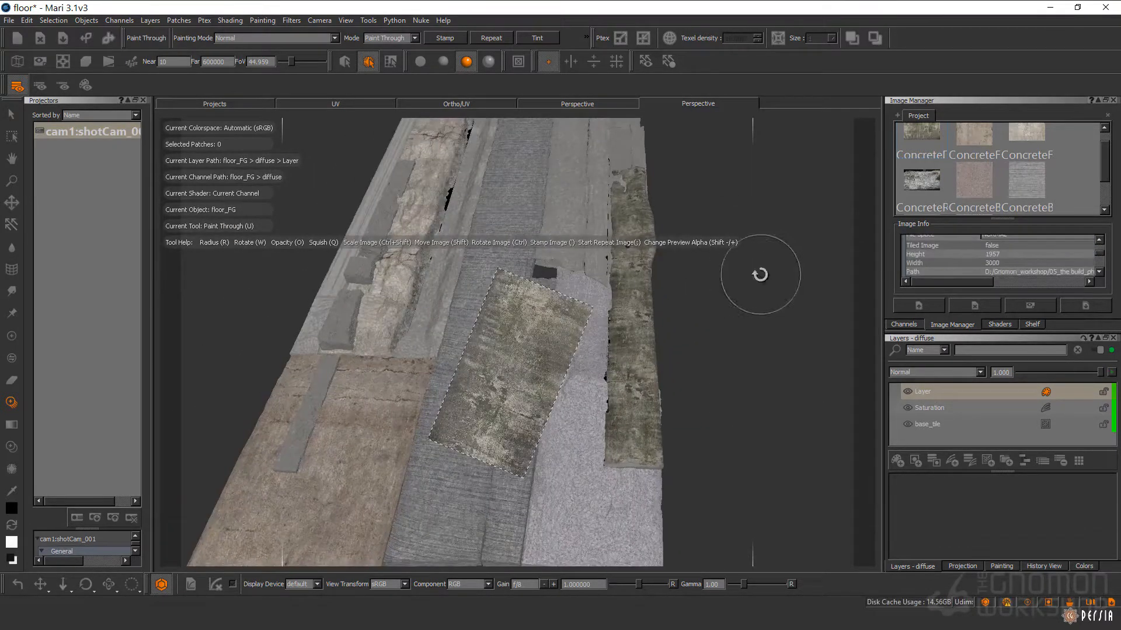
left_click_drag(760, 275, 761, 303, "alt")
left_click(461, 103)
left_click_drag(374, 291, 432, 303, "alt")
middle_click_drag(432, 304, 404, 424, "alt")
Step: Rotate the mossy image, paint a first patch on the speckled slab beside the strip, and bake it
right_click_drag(736, 350, 718, 435, "alt")
middle_click_drag(759, 315, 632, 369, "alt")
right_click_drag(700, 373, 788, 410, "alt")
middle_click_drag(788, 411, 721, 396, "alt")
right_click_drag(351, 374, 374, 327, "alt")
left_click_drag(396, 327, 327, 292, "ctrl")
right_click_drag(350, 327, 402, 350, "alt")
middle_click_drag(402, 350, 395, 355, "alt")
left_click_drag(395, 355, 405, 287, "shift")
mouse_move(362, 263)
left_mouse_down()
mouse_move(332, 321)
mouse_move(374, 373)
left_mouse_up()
key("b")
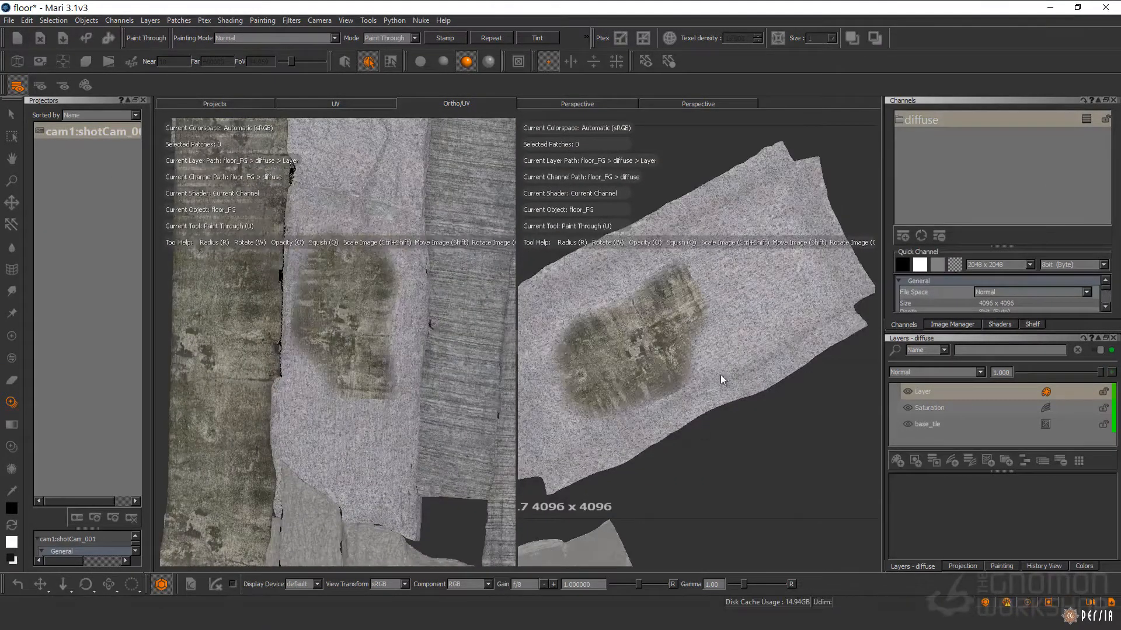
Step: Realign the mossy image with the slab in UV tile 1017 and paint its upper end
middle_click_drag(702, 401, 710, 404, "alt")
left_click_drag(764, 326, 832, 287, "ctrl")
left_click_drag(758, 292, 782, 327, "shift")
left_click_drag(683, 315, 753, 280)
mouse_move(753, 281)
left_mouse_down("shift")
mouse_move(741, 362)
mouse_move(835, 298)
left_mouse_up("shift")
left_click_drag(799, 186, 835, 250)
middle_click_drag(752, 308, 834, 232, "alt")
left_click_drag(776, 330, 713, 371)
Step: Extend the mossy concrete over the rest of the slab in UV tile 1017, moving the image between strokes
middle_click_drag(781, 343, 701, 458, "alt")
left_click_drag(765, 198, 671, 245)
left_click_drag(727, 310, 670, 362, "shift")
left_click_drag(624, 262, 543, 351)
middle_click_drag(671, 383, 757, 333, "alt")
left_click_drag(602, 303, 607, 373)
left_click_drag(688, 393, 642, 415, "shift")
left_click_drag(613, 408, 634, 459)
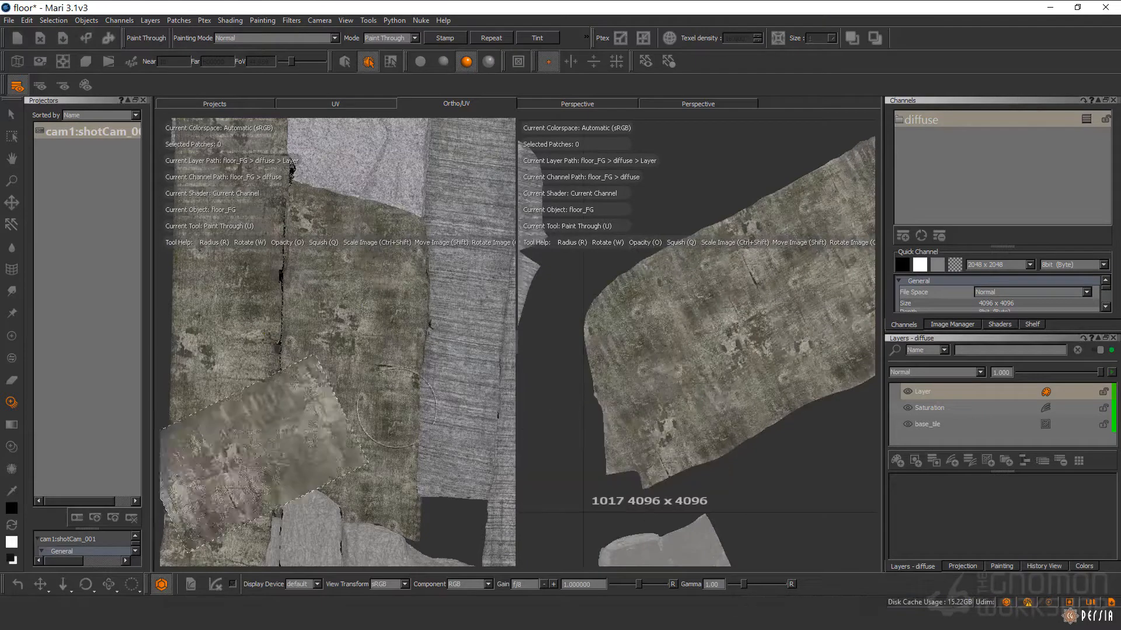
Step: Load the beige concrete image over the bare grey slab below the dark gap and adjust its size
left_click(698, 104)
left_click_drag(590, 356, 594, 462, "alt")
right_click_drag(583, 455, 549, 496, "alt")
left_click(952, 324)
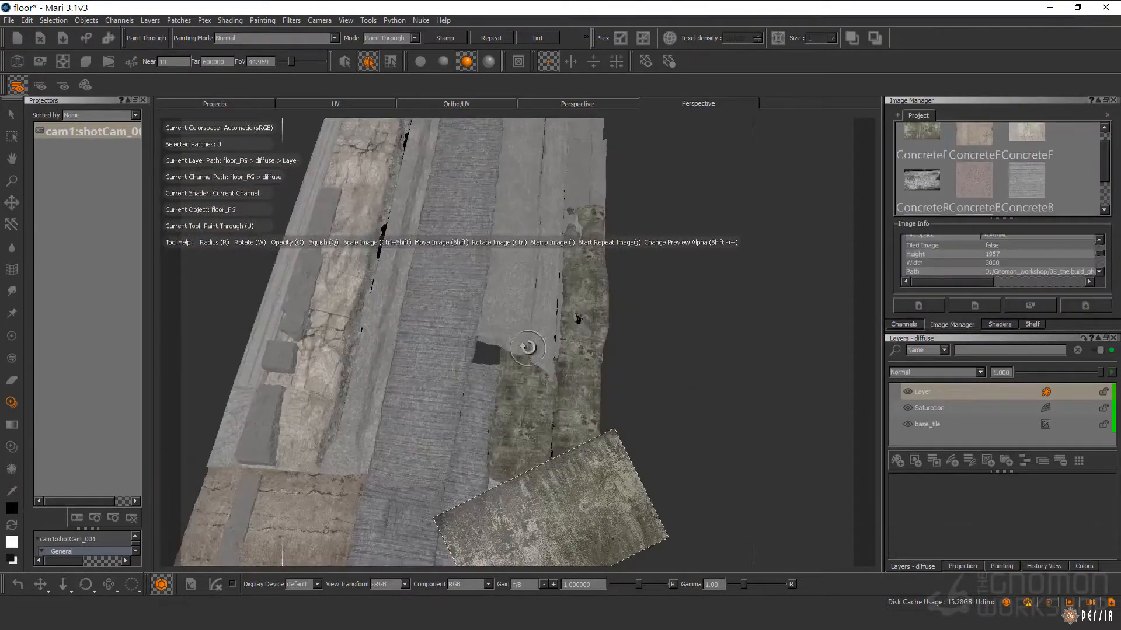
left_click_drag(559, 362, 569, 327, "alt")
scroll(974, 170, "up", 1)
left_click_drag(974, 144, 571, 380)
middle_click_drag(648, 268, 705, 350, "alt")
left_click_drag(974, 144, 572, 315)
left_click(455, 104)
mouse_move(373, 292)
left_mouse_down("alt")
mouse_move(362, 345)
mouse_move(373, 309)
left_mouse_up("alt")
left_click_drag(974, 144, 391, 360)
mouse_move(437, 350)
left_mouse_down("ctrl+shift")
mouse_move(396, 344)
mouse_move(396, 296)
mouse_move(356, 351)
mouse_move(370, 435)
left_mouse_up("ctrl+shift")
Step: Paint the beige concrete over the upper and middle parts of the grey slab, shifting the image between strokes
mouse_move(729, 338)
middle_mouse_down("alt")
mouse_move(856, 415)
mouse_move(764, 325)
middle_mouse_up("alt")
left_click_drag(764, 325, 756, 301, "shift")
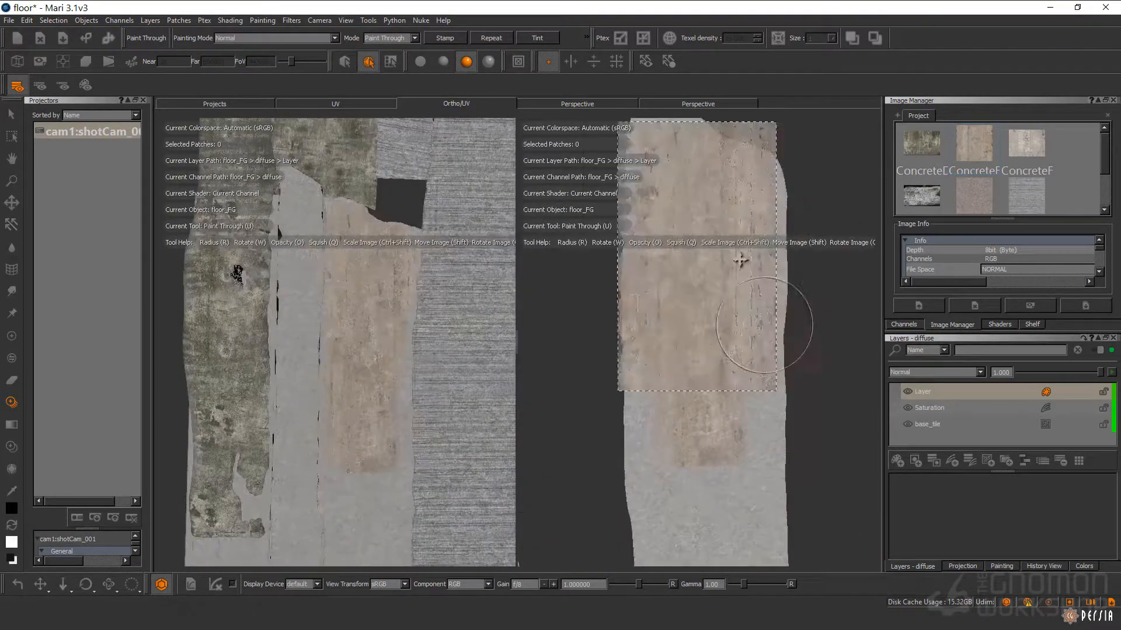
middle_click_drag(770, 420, 762, 265, "alt")
left_click_drag(763, 265, 755, 342, "shift")
mouse_move(742, 351)
left_mouse_down()
mouse_move(695, 450)
mouse_move(706, 466)
left_mouse_up()
left_click_drag(706, 467, 744, 467, "shift")
middle_click_drag(752, 478, 721, 223, "alt")
Step: Continue the beige concrete down to the lower end of the slab
left_click_drag(795, 367, 778, 358, "shift")
mouse_move(683, 263)
left_mouse_down()
mouse_move(654, 432)
mouse_move(694, 379)
left_mouse_up()
left_click_drag(705, 378, 760, 365, "shift")
left_click_drag(724, 326, 700, 426)
middle_click_drag(453, 473, 415, 134, "alt")
middle_click_drag(748, 375, 735, 260, "alt")
left_click_drag(738, 385, 722, 413)
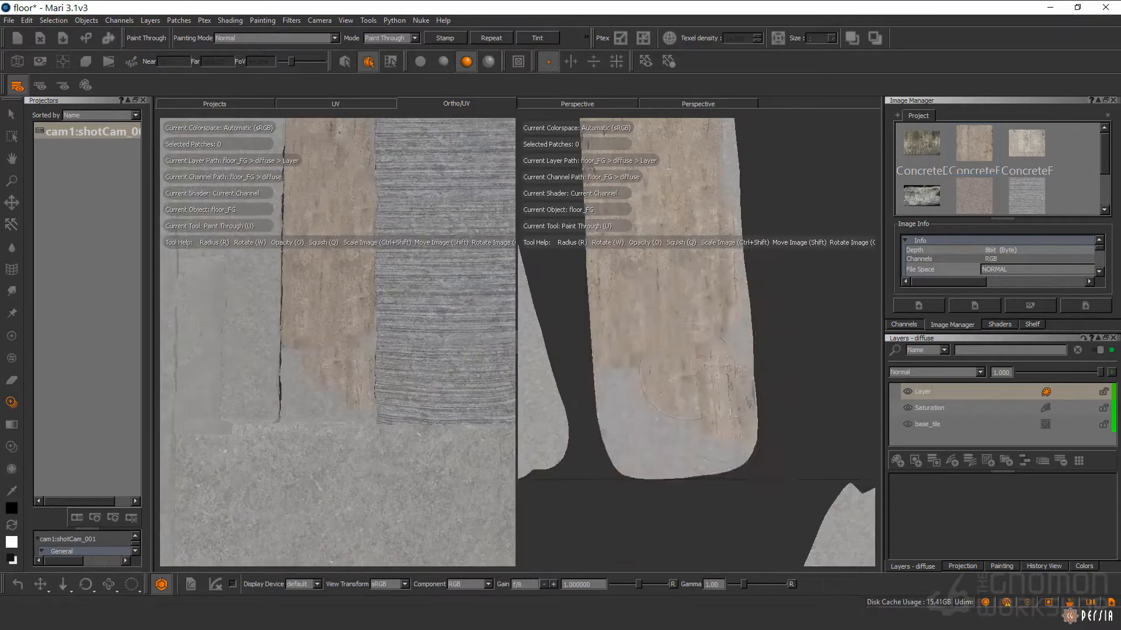
Step: Rotate the beige image and paint a crosswise band across the slab
middle_click_drag(744, 296, 756, 512, "alt")
mouse_move(751, 300)
left_mouse_down("ctrl")
mouse_move(838, 420)
mouse_move(835, 436)
left_mouse_up("ctrl")
left_click_drag(817, 409, 769, 305, "shift")
left_click_drag(712, 327, 618, 344)
Step: Examine the painted slabs and the broken concrete pieces of the floor from several angles
right_click_drag(765, 350, 706, 373, "alt")
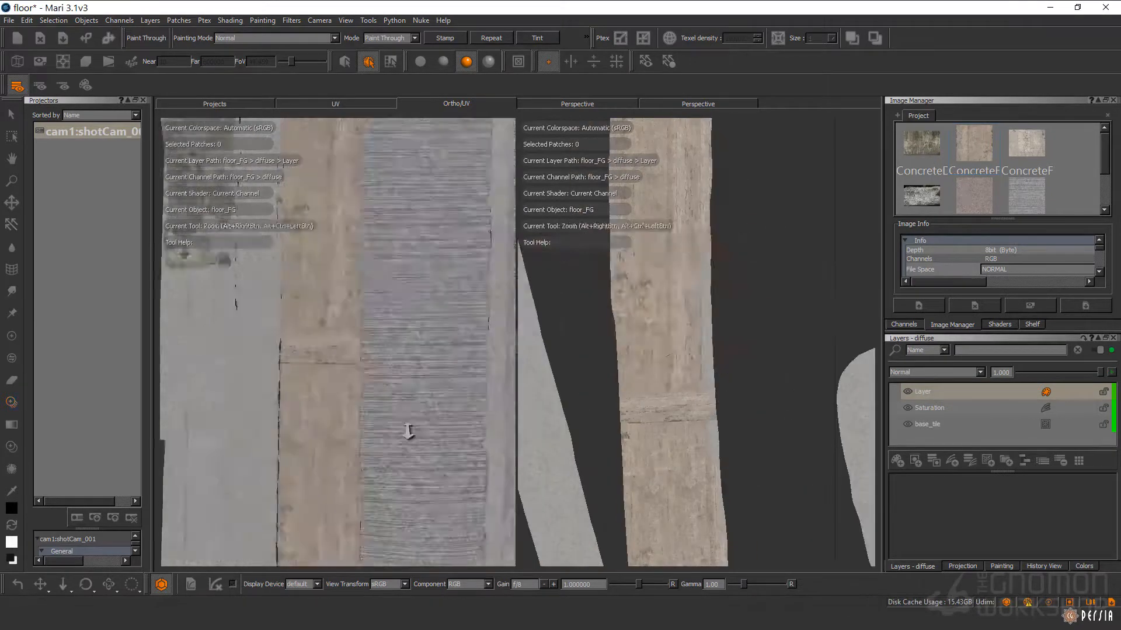
right_click_drag(433, 308, 356, 286, "alt")
middle_click_drag(356, 274, 402, 395, "alt")
middle_click_drag(432, 292, 380, 353, "alt")
mouse_move(374, 345)
left_mouse_down("alt")
mouse_move(450, 355)
mouse_move(496, 402)
left_mouse_up("alt")
key("a")
left_click_drag(589, 373, 758, 356, "alt")
left_click_drag(637, 352, 467, 379, "alt")
left_click_drag(392, 426, 289, 388, "alt")
right_click_drag(289, 388, 350, 362, "alt")
middle_click_drag(327, 327, 380, 401, "alt")
left_click_drag(380, 401, 350, 374, "alt")
right_click_drag(350, 374, 420, 350, "alt")
right_click_drag(700, 361, 735, 397, "alt")
mouse_move(350, 432)
left_mouse_down("alt")
mouse_move(391, 471)
mouse_move(350, 432)
left_mouse_up("alt")
Step: Load the cracked grey concrete image, rotate it, and paint it along the broken edges of the fragments on patch 1008
left_click_drag(922, 195, 350, 344)
middle_click_drag(350, 443, 351, 356, "alt")
left_click_drag(430, 403, 523, 343, "ctrl")
left_click_drag(374, 321, 371, 345, "shift")
mouse_move(371, 344)
left_mouse_down("alt")
mouse_move(350, 362)
mouse_move(284, 337)
mouse_move(391, 350)
left_mouse_up("alt")
mouse_move(363, 420)
left_mouse_down("alt")
mouse_move(327, 379)
mouse_move(379, 402)
left_mouse_up("alt")
mouse_move(379, 403)
left_mouse_down()
mouse_move(421, 391)
mouse_move(444, 360)
mouse_move(421, 417)
mouse_move(368, 419)
left_mouse_up()
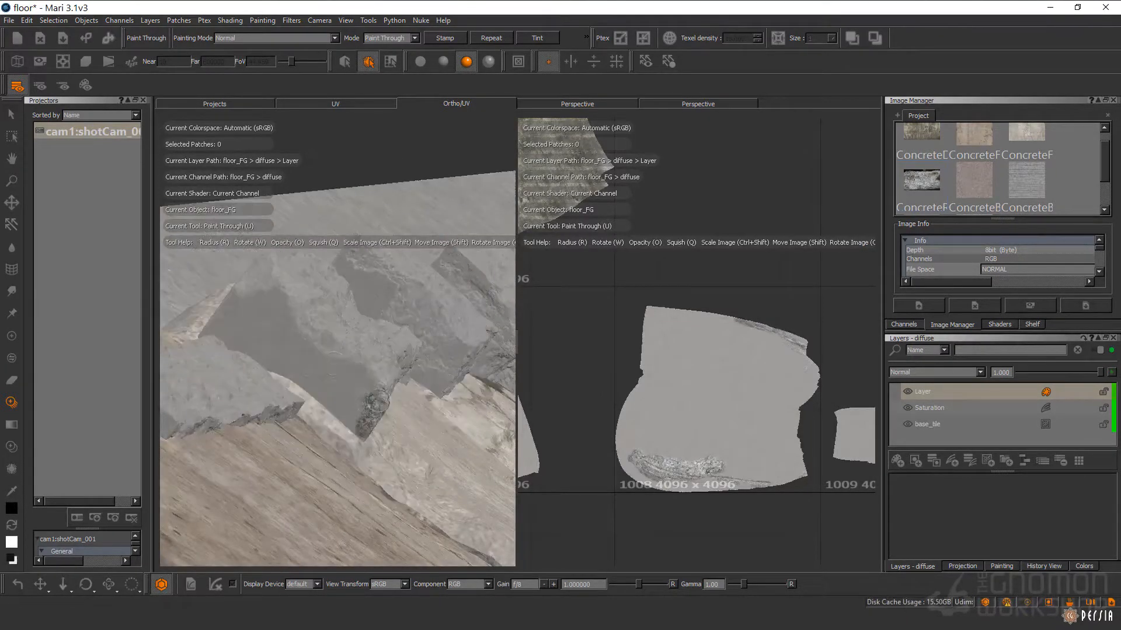
left_click_drag(216, 322, 204, 332)
left_click_drag(366, 432, 349, 425)
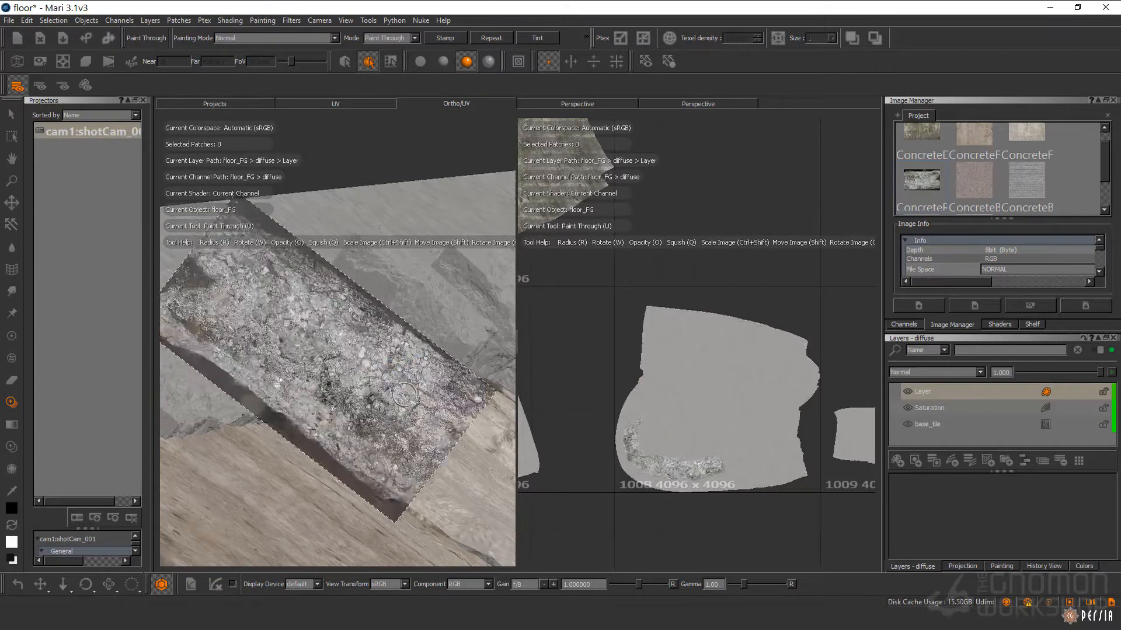
Step: Align the cracked grey image with the lower edge of patch 1008 and paint two horizontal bands across it
left_click_drag(418, 353, 374, 374, "alt")
middle_click_drag(705, 419, 702, 422, "alt")
right_click_drag(702, 422, 753, 432, "alt")
middle_click_drag(730, 467, 712, 327, "alt")
left_click_drag(759, 350, 753, 379, "ctrl")
left_click_drag(683, 359, 727, 430, "shift")
left_click_drag(683, 380, 785, 411)
mouse_move(713, 380)
middle_mouse_down("alt")
mouse_move(736, 326)
mouse_move(730, 303)
middle_mouse_up("alt")
left_click_drag(595, 374, 730, 385)
Step: Extend the cracked grey concrete further up the rounded end of patch 1008, shifting the image between strokes
middle_click_drag(677, 326, 670, 394, "alt")
left_click_drag(671, 386, 671, 350, "shift")
left_click_drag(583, 345, 750, 344)
middle_click_drag(670, 347, 734, 344, "alt")
left_click_drag(700, 350, 700, 370, "shift")
left_click_drag(351, 374, 403, 397, "alt")
middle_click_drag(724, 327, 694, 409, "alt")
left_click_drag(688, 385, 690, 368, "shift")
left_click_drag(613, 350, 758, 368)
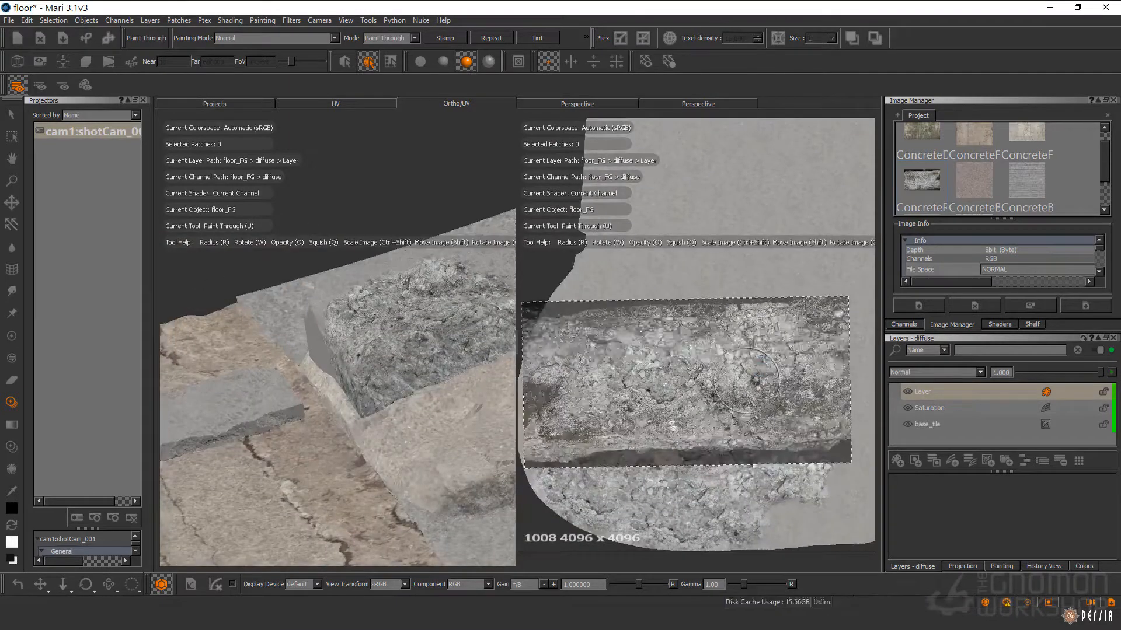
Step: Fill the remaining bare area at the rounded end of patch 1008 with cracked concrete, rotating the image for variation
middle_click_drag(758, 367, 756, 437, "alt")
left_click_drag(610, 374, 717, 376)
middle_click_drag(712, 405, 810, 382, "alt")
left_click_drag(350, 409, 385, 432, "alt")
left_click_drag(729, 374, 654, 420, "ctrl")
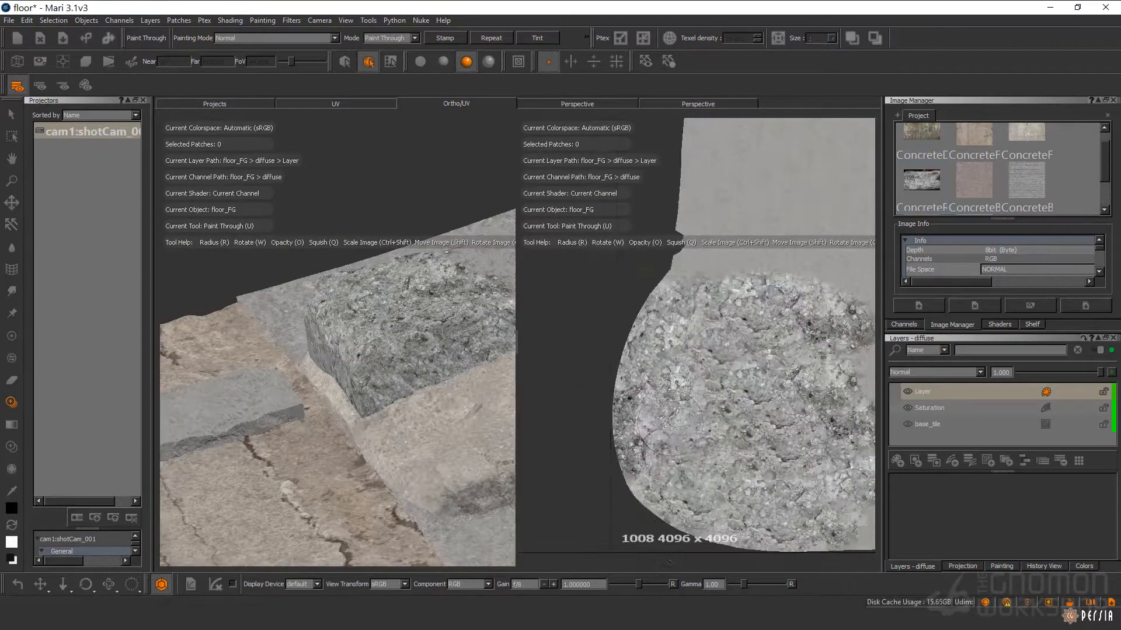
left_click_drag(654, 362, 647, 496)
middle_click_drag(689, 409, 685, 373, "alt")
Step: Paint the cracked grey concrete over the rest of the block, rotating and repositioning the image for each stroke
left_click_drag(327, 397, 397, 385, "alt")
middle_click_drag(817, 391, 611, 369, "alt")
left_click_drag(677, 444, 719, 370, "ctrl")
left_click_drag(584, 420, 690, 458)
left_click_drag(712, 431, 749, 323, "shift")
middle_click_drag(759, 362, 712, 274, "alt")
left_click_drag(712, 350, 736, 376, "shift")
left_click_drag(660, 380, 768, 385)
middle_click_drag(808, 365, 826, 388, "alt")
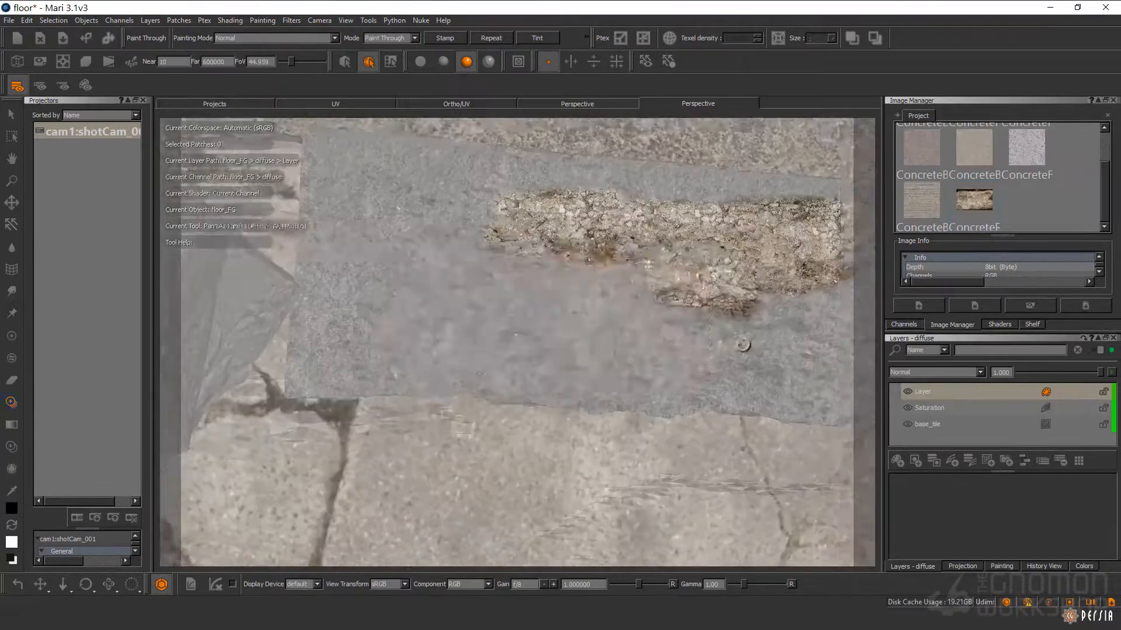
Step: Paint the brown cracked stone image across the long grey slab in the perspective view
middle_click_drag(743, 344, 755, 338, "alt")
mouse_move(648, 286)
left_mouse_down()
mouse_move(560, 277)
mouse_move(577, 327)
left_mouse_up()
left_click_drag(653, 362, 472, 330)
middle_click_drag(513, 338, 679, 360, "alt")
left_click_drag(677, 359, 692, 374, "shift")
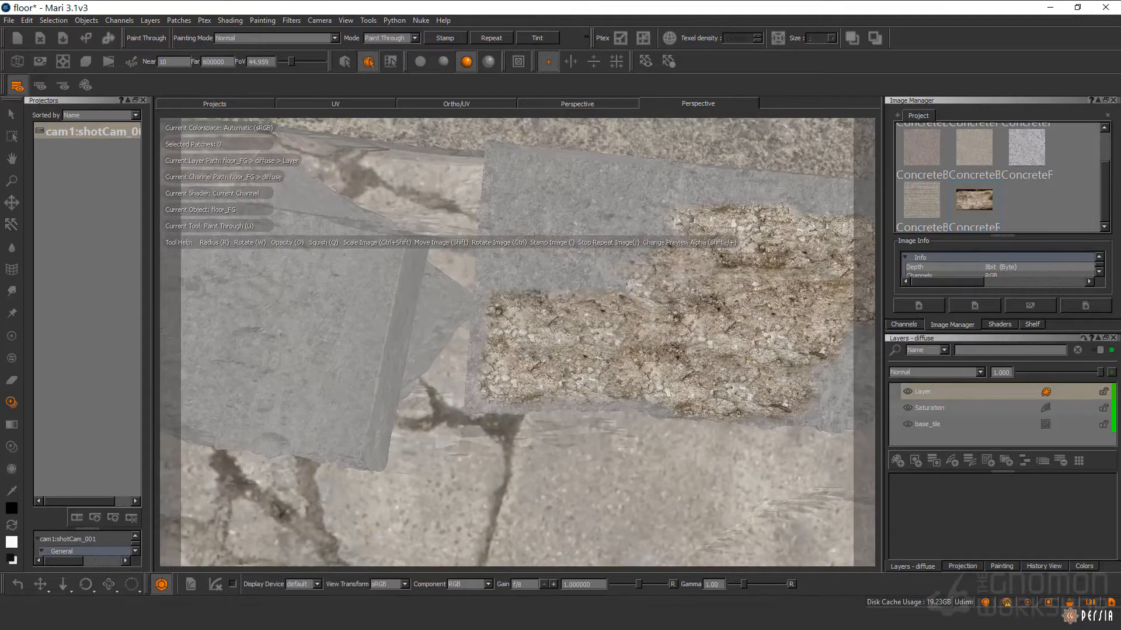
left_click_drag(771, 308, 603, 338, "alt")
mouse_move(475, 321)
left_mouse_down("alt")
mouse_move(515, 347)
mouse_move(584, 356)
left_mouse_up("alt")
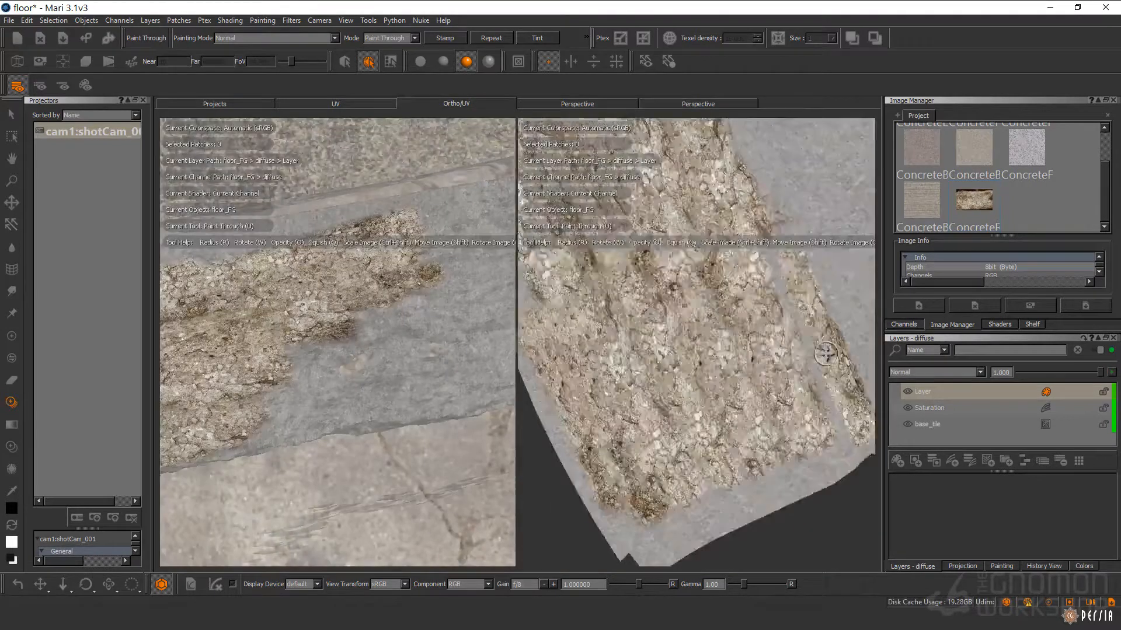
Step: Continue the brown cracked stone along the slab in the UV view, rotating the image to follow its direction
middle_click_drag(826, 354, 722, 423, "alt")
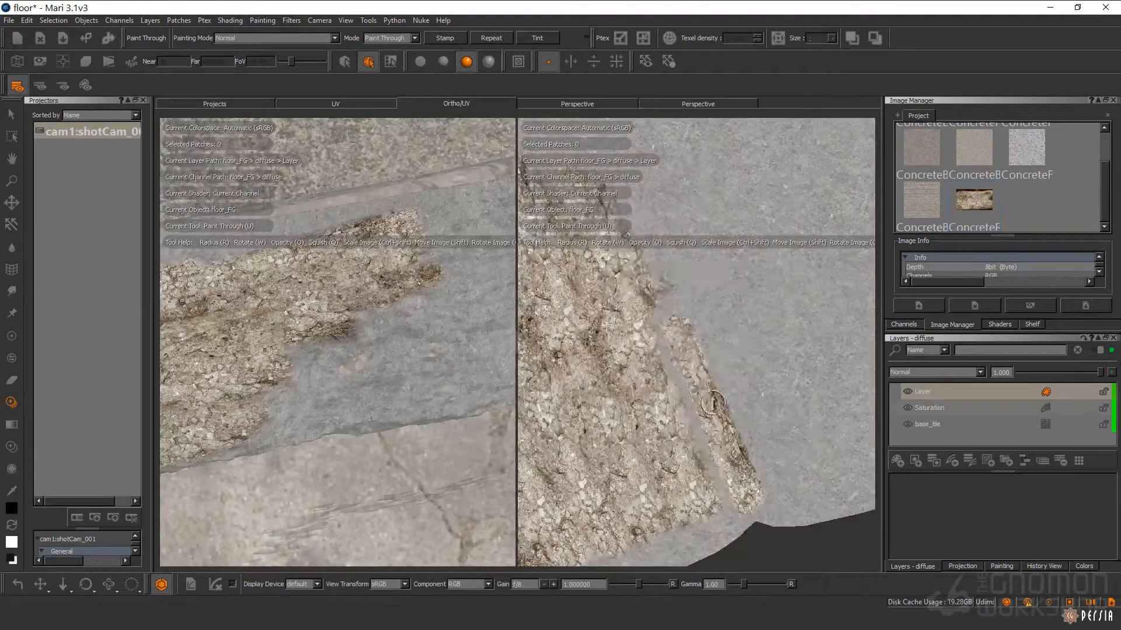
mouse_move(722, 356)
middle_mouse_down("alt")
mouse_move(722, 425)
mouse_move(762, 439)
middle_mouse_up("alt")
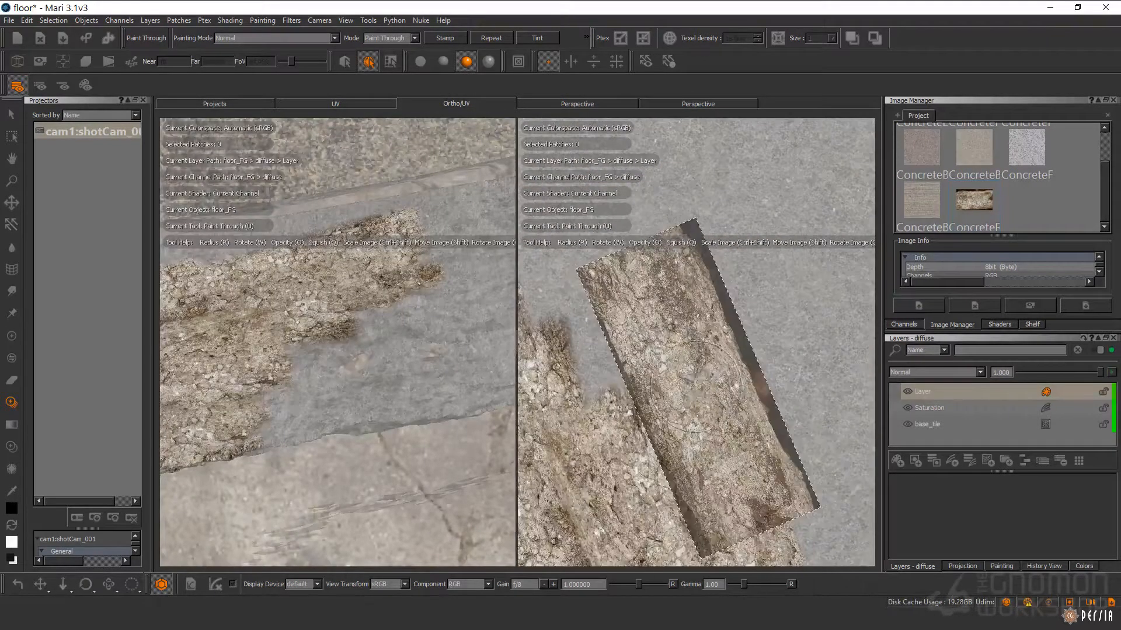
mouse_move(619, 353)
middle_mouse_down("alt")
mouse_move(688, 330)
mouse_move(659, 233)
middle_mouse_up("alt")
middle_click_drag(689, 397, 670, 285, "alt")
mouse_move(671, 496)
middle_mouse_down("alt")
mouse_move(676, 450)
mouse_move(584, 374)
middle_mouse_up("alt")
left_click_drag(668, 444, 677, 349, "ctrl")
middle_click_drag(665, 157, 776, 472, "alt")
left_click_drag(803, 347, 643, 284, "ctrl")
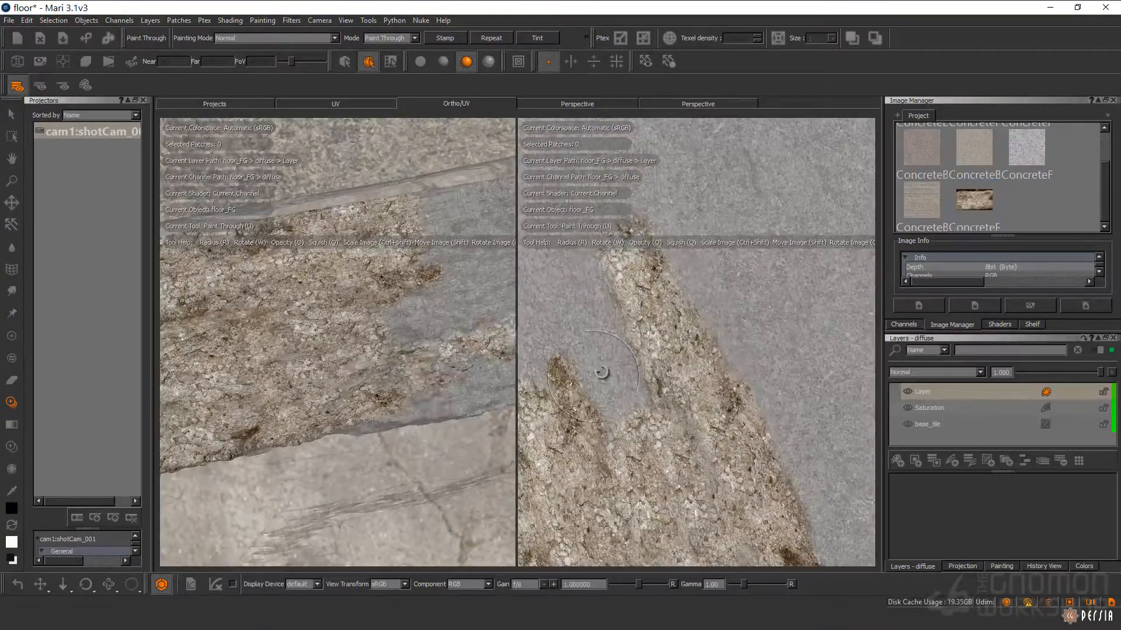
Step: Shift the brown stone image and cover the gaps left along the slab
left_click_drag(718, 345, 785, 351, "shift")
middle_click_drag(786, 432, 701, 292, "alt")
middle_click_drag(753, 397, 729, 344, "alt")
mouse_move(695, 362)
right_mouse_down("alt")
mouse_move(730, 388)
mouse_move(683, 374)
right_mouse_up("alt")
left_click_drag(409, 374, 420, 482, "alt")
Step: Rotate the smoother beige concrete image along the slab and paint it over the brown stone up to the rounded end
left_click_drag(1104, 178, 1105, 151)
right_click_drag(770, 334, 801, 359, "alt")
left_click_drag(801, 359, 721, 230, "ctrl")
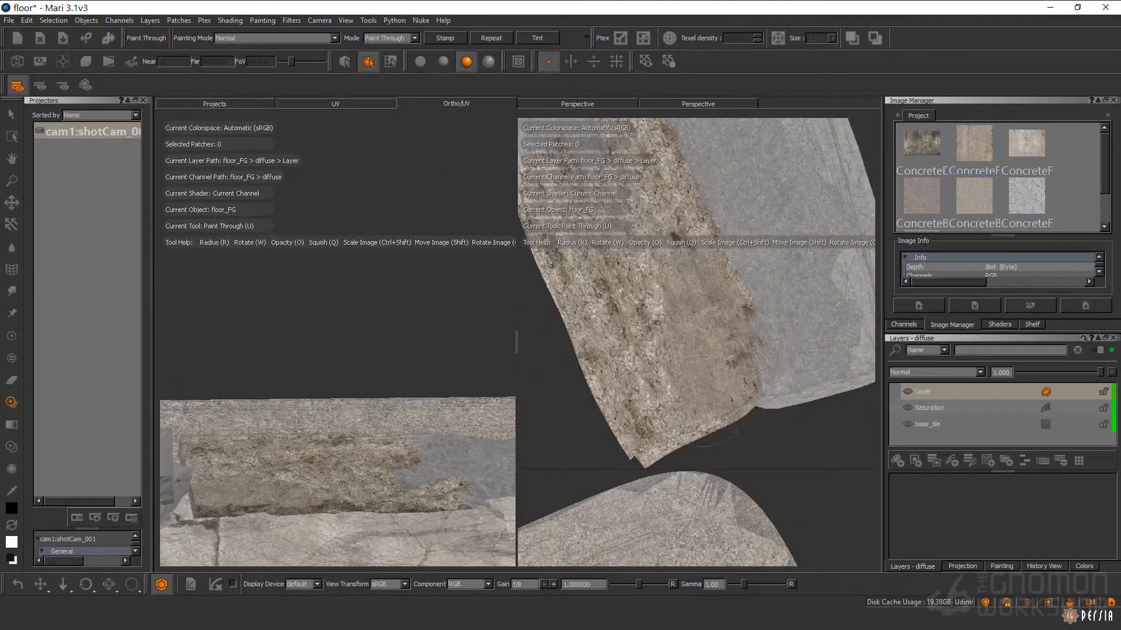
middle_click_drag(690, 271, 748, 409, "alt")
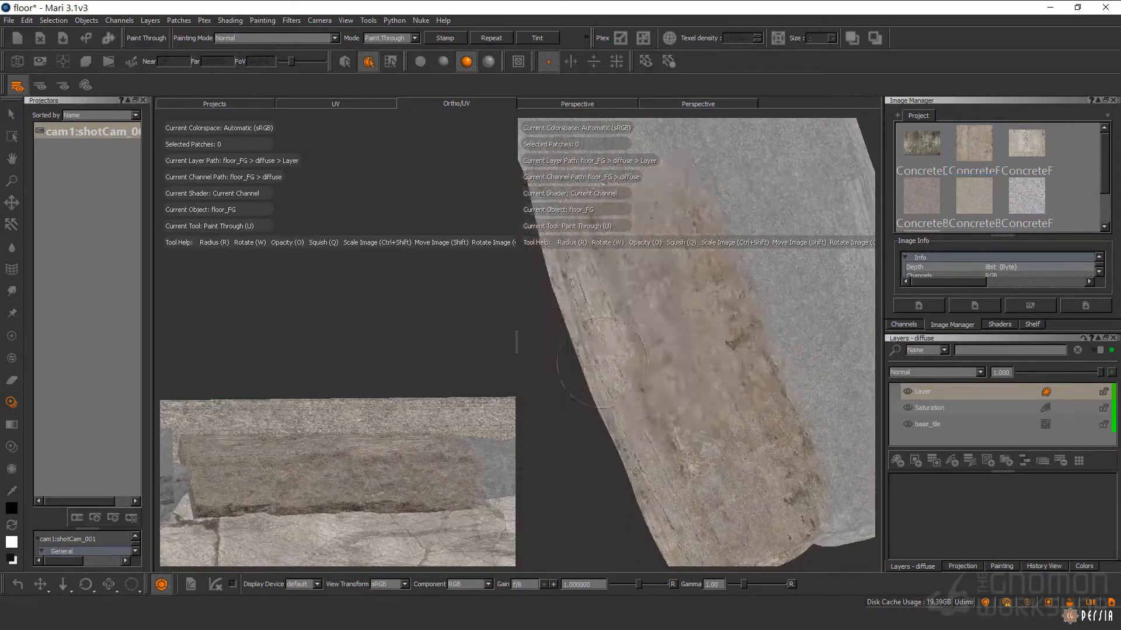
middle_click_drag(752, 286, 777, 469, "alt")
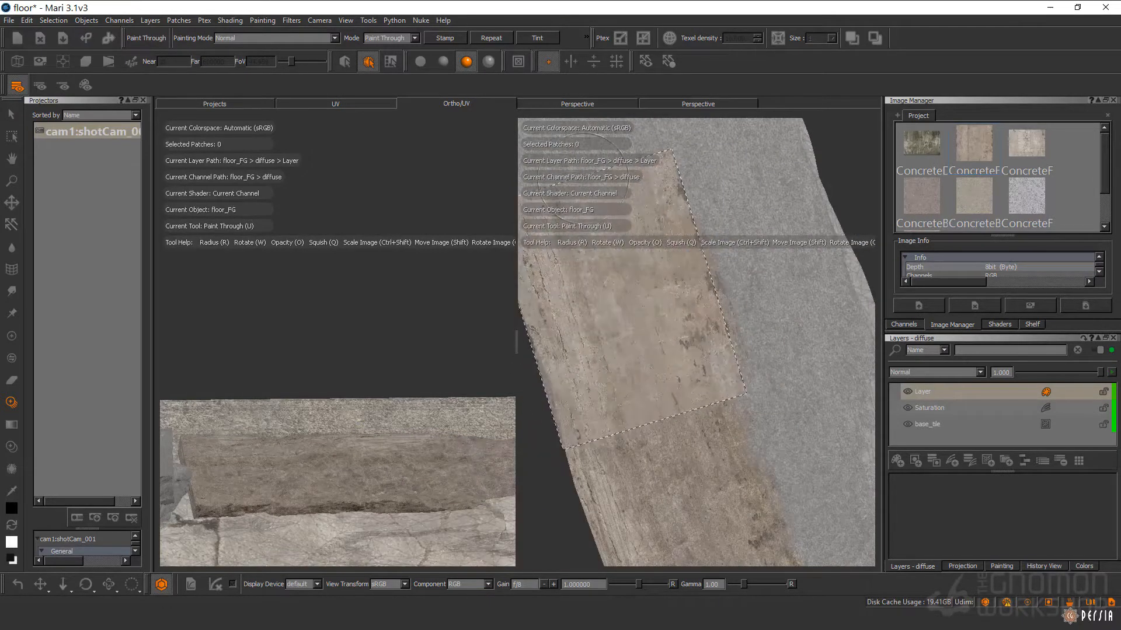
middle_click_drag(654, 143, 710, 320, "alt")
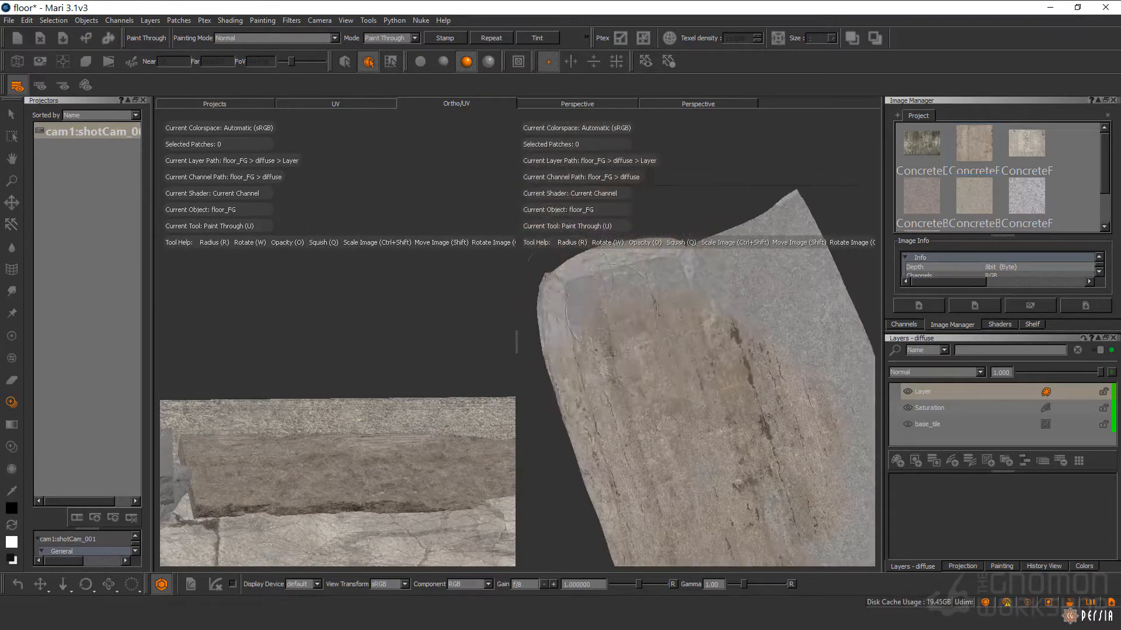
Step: Rotate the beige concrete image, paint it over the grey broken block beside the slab, and bake the paint
left_click_drag(461, 475, 577, 352, "alt")
right_click_drag(444, 409, 315, 386, "alt")
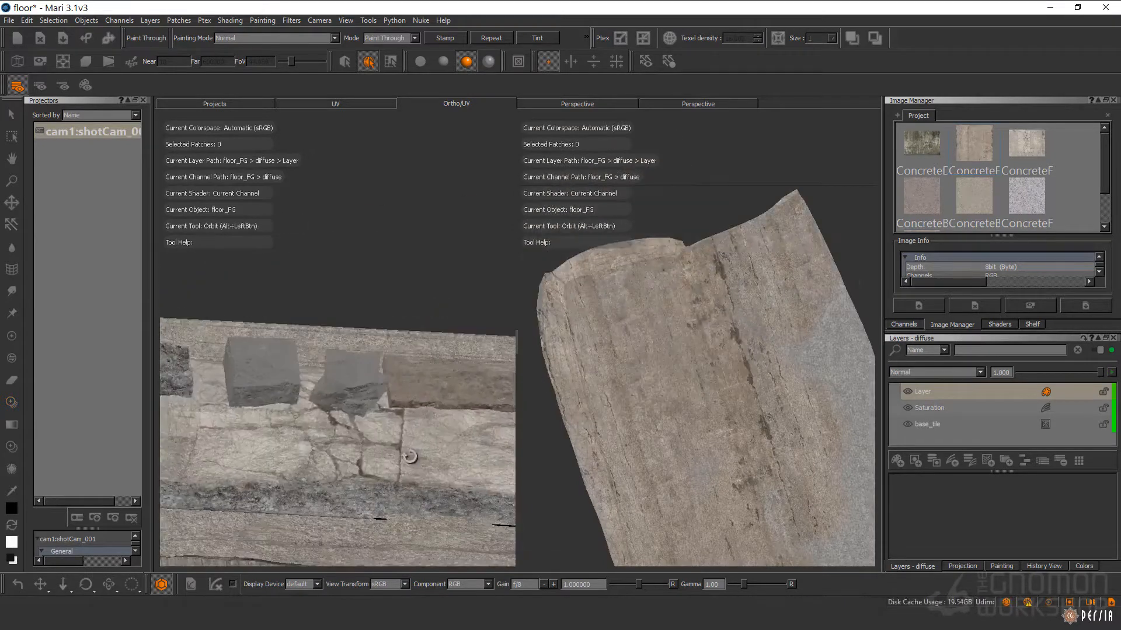
right_click_drag(817, 350, 706, 348, "alt")
middle_click_drag(706, 348, 743, 352, "alt")
right_click_drag(618, 362, 759, 356, "alt")
mouse_move(764, 351)
left_mouse_down("ctrl")
mouse_move(705, 418)
mouse_move(802, 432)
left_mouse_up("ctrl")
mouse_move(747, 233)
left_mouse_down()
mouse_move(671, 484)
mouse_move(759, 473)
left_mouse_up()
key("b")
Step: Undo the last paint action and resume painting the beige concrete through onto patch 1011
mouse_move(339, 379)
right_mouse_down("alt")
mouse_move(467, 362)
mouse_move(327, 385)
right_mouse_up("alt")
right_click_drag(712, 345, 567, 310, "alt")
key("ctrl+z")
right_click_drag(671, 356, 595, 392, "alt")
middle_click_drag(595, 374, 713, 356, "alt")
right_click_drag(712, 355, 829, 351, "alt")
middle_click_drag(771, 350, 819, 377, "alt")
key("u")
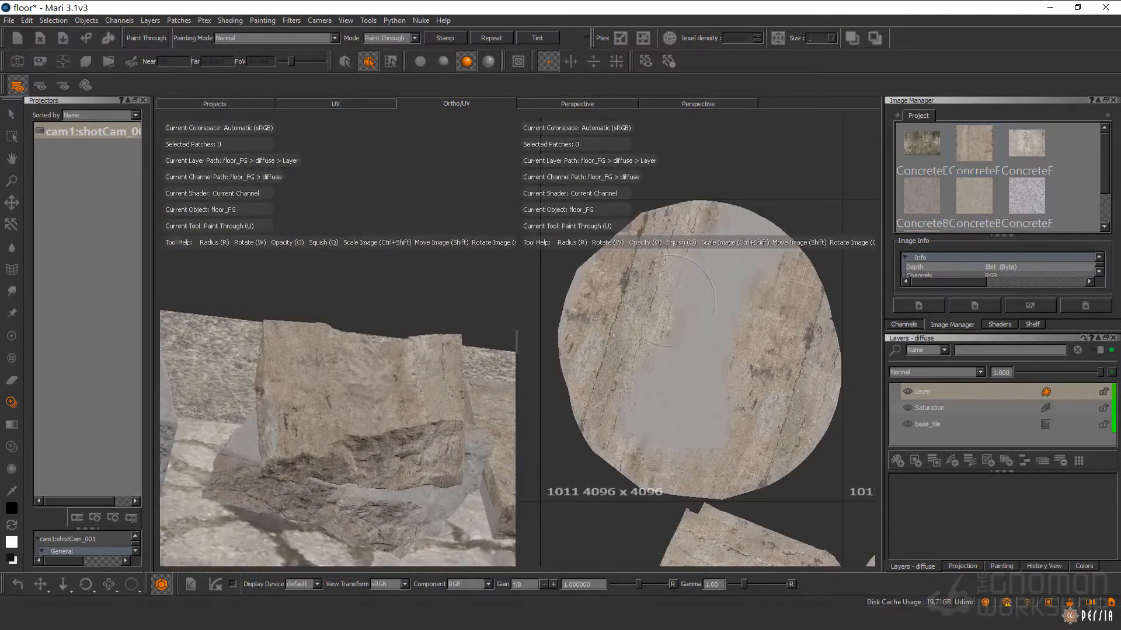
Step: Paint the beige concrete over the neighbouring grey cube-shaped block
middle_click_drag(280, 520, 502, 519, "alt")
right_click_drag(788, 350, 630, 326, "alt")
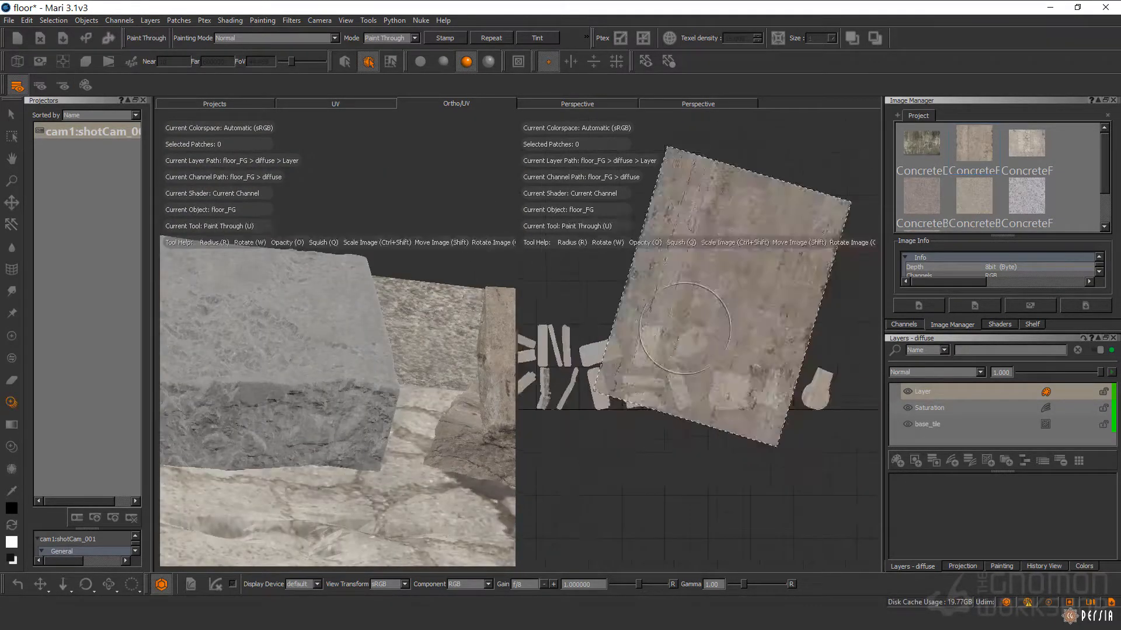
right_click_drag(373, 380, 327, 385, "alt")
middle_click_drag(327, 385, 365, 380, "alt")
right_click_drag(671, 356, 829, 350, "alt")
middle_click_drag(788, 327, 732, 262, "alt")
left_click_drag(729, 263, 662, 520)
left_click_drag(437, 466, 330, 509, "alt")
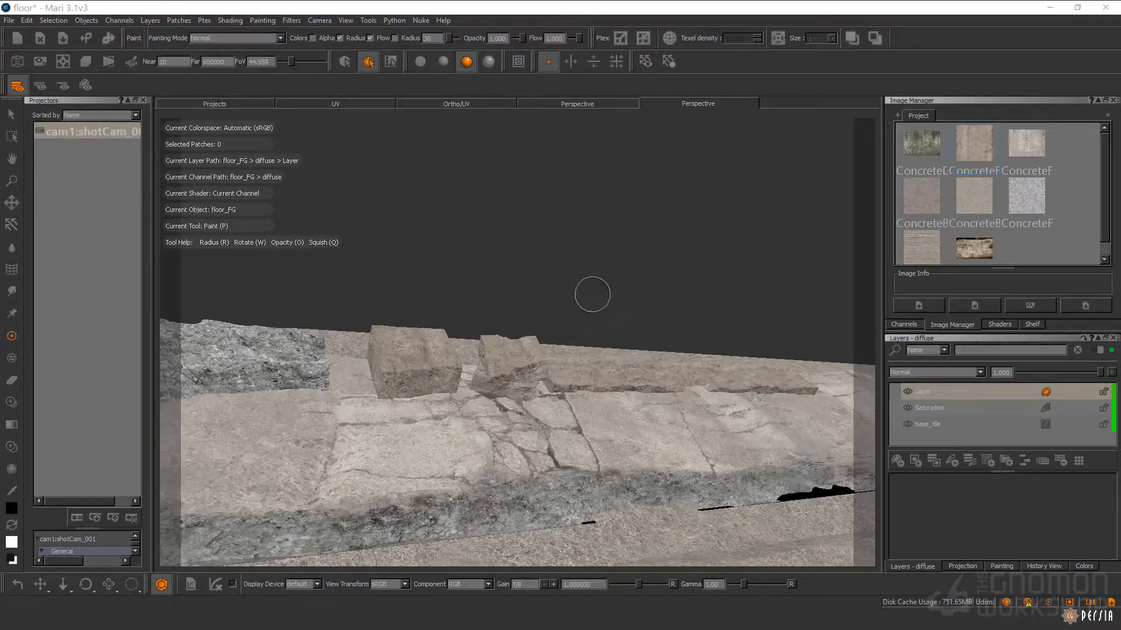
Step: Add a bump channel at 4096 x 4096, 8bit (Byte), with Normal file space
mouse_move(645, 286)
left_mouse_down("alt")
mouse_move(625, 300)
mouse_move(677, 368)
mouse_move(600, 420)
mouse_move(642, 402)
left_mouse_up("alt")
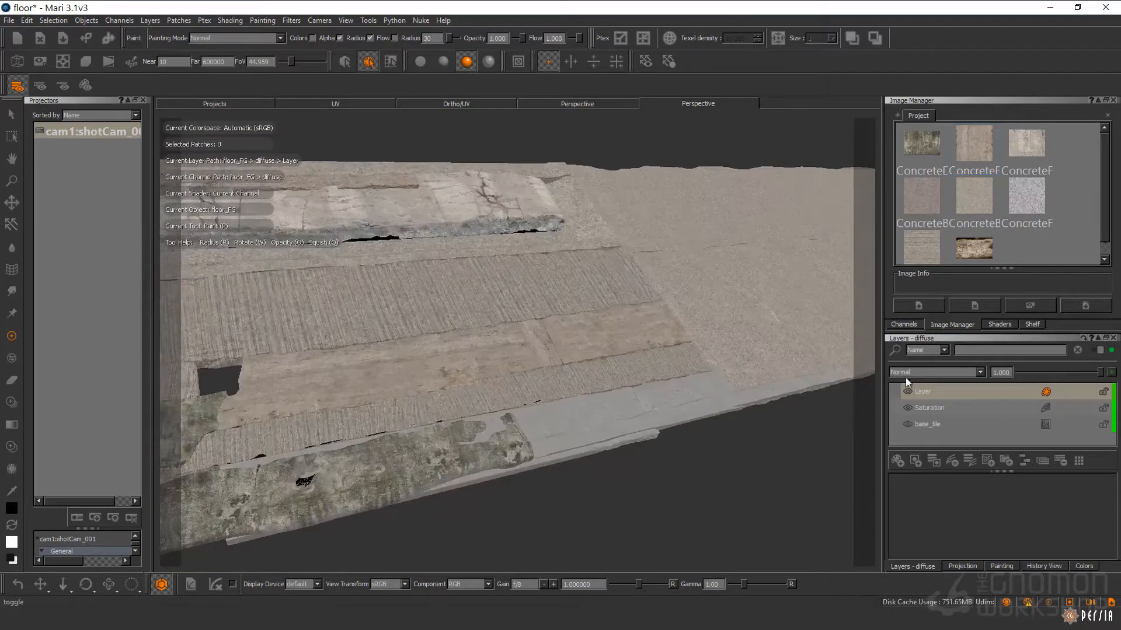
left_click(903, 324)
right_click(933, 119)
left_click(927, 146)
left_click(902, 237)
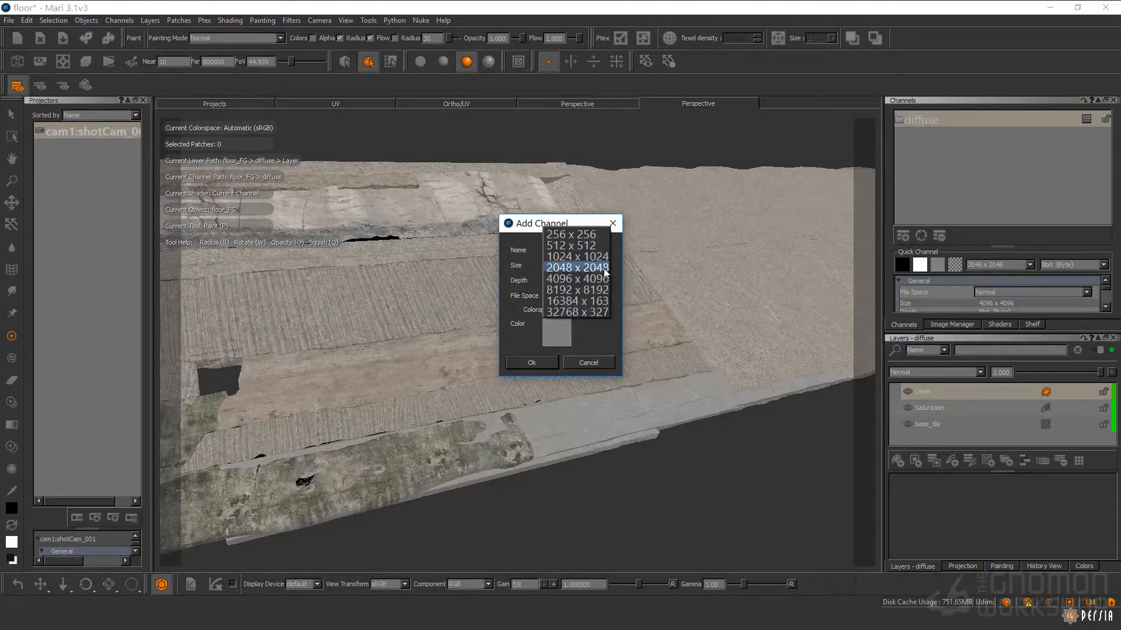
left_click(514, 310)
left_click(514, 308)
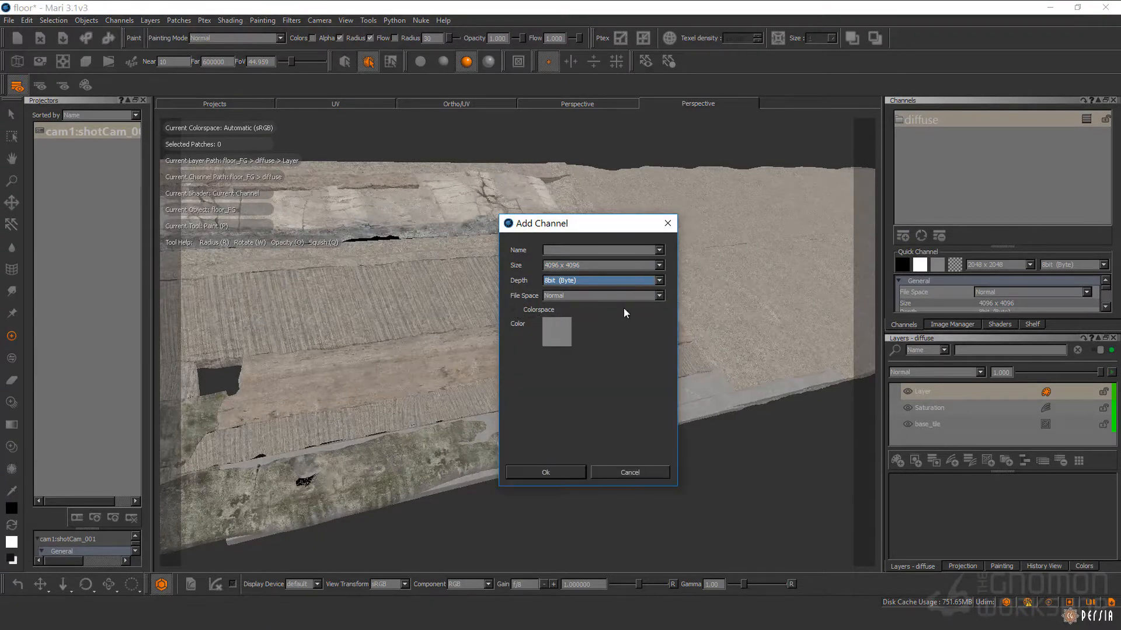
left_click(659, 296)
left_click(660, 297)
left_click(617, 249)
key("Return")
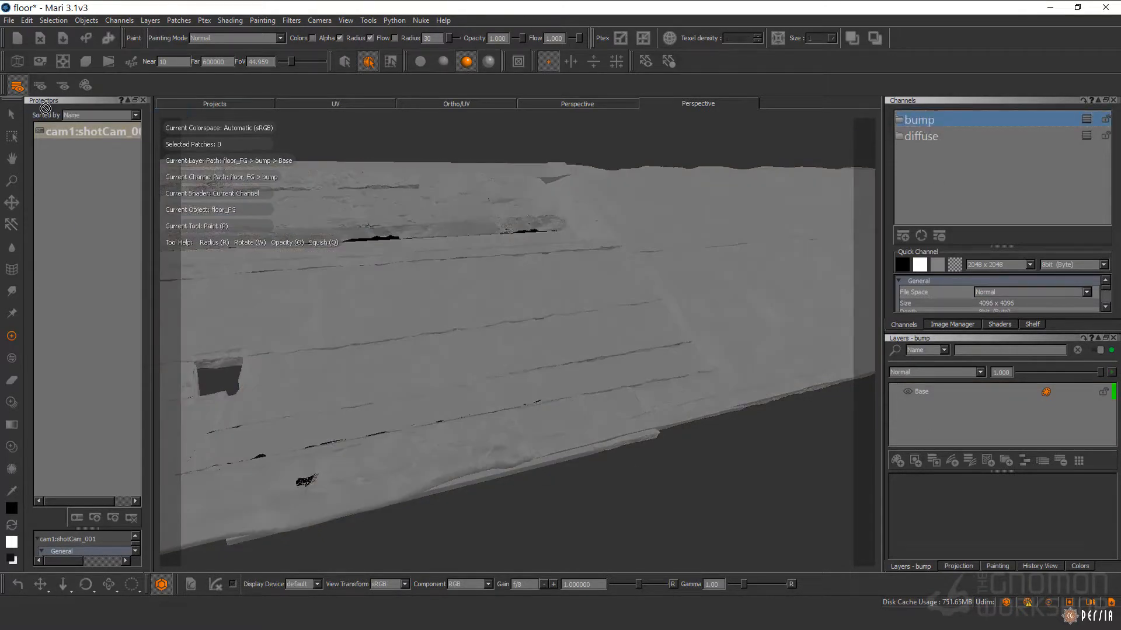
Step: Open the bump layer stack separately, copy the three diffuse layers into it, and delete its Base layer
left_click(1087, 122)
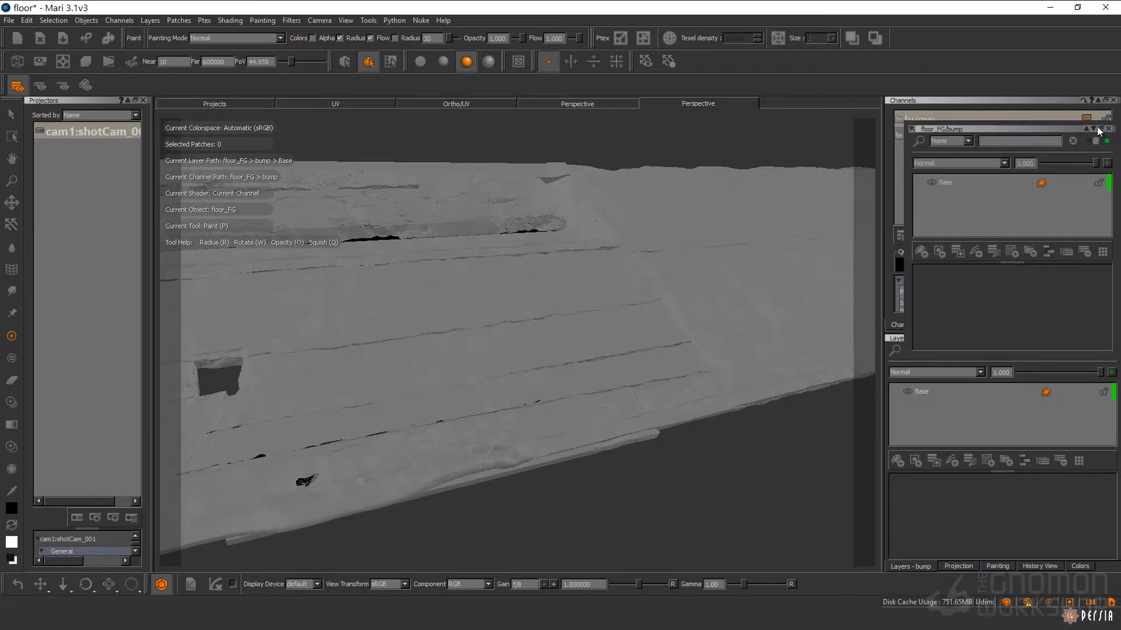
left_click_drag(914, 132, 74, 78)
left_click(920, 137)
mouse_move(944, 425)
left_mouse_down()
mouse_move(183, 128)
mouse_move(949, 407)
left_mouse_up()
left_click(943, 425)
left_click(943, 396, "shift")
left_click(123, 126)
key("ctrl+v")
scroll(111, 162, "down", 1)
left_click(117, 163)
key("Delete")
left_click(155, 130)
left_click(151, 197)
left_click(195, 486)
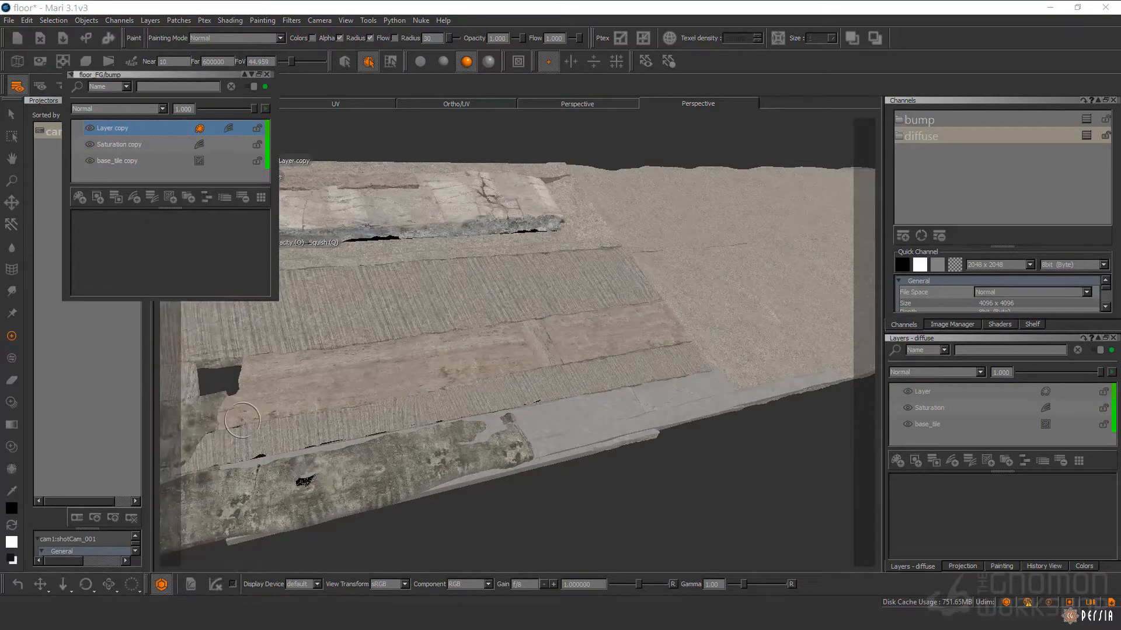
key("ctrl+z")
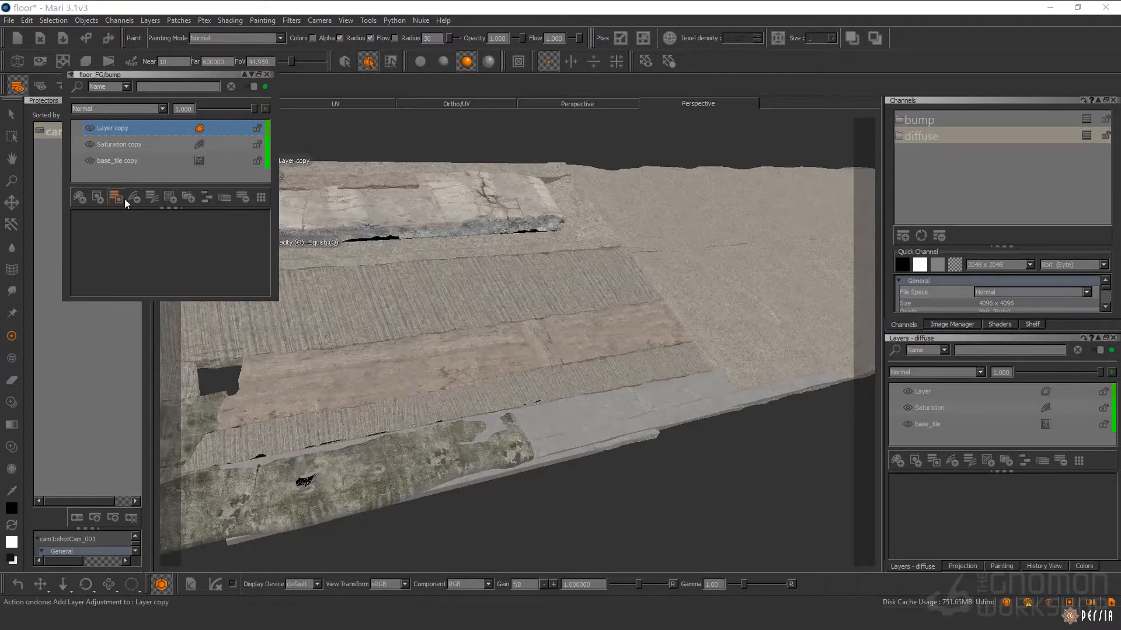
Step: Add a Luminosity adjustment layer above the copied layers and display the bump channel
left_click(133, 198)
left_click(169, 466)
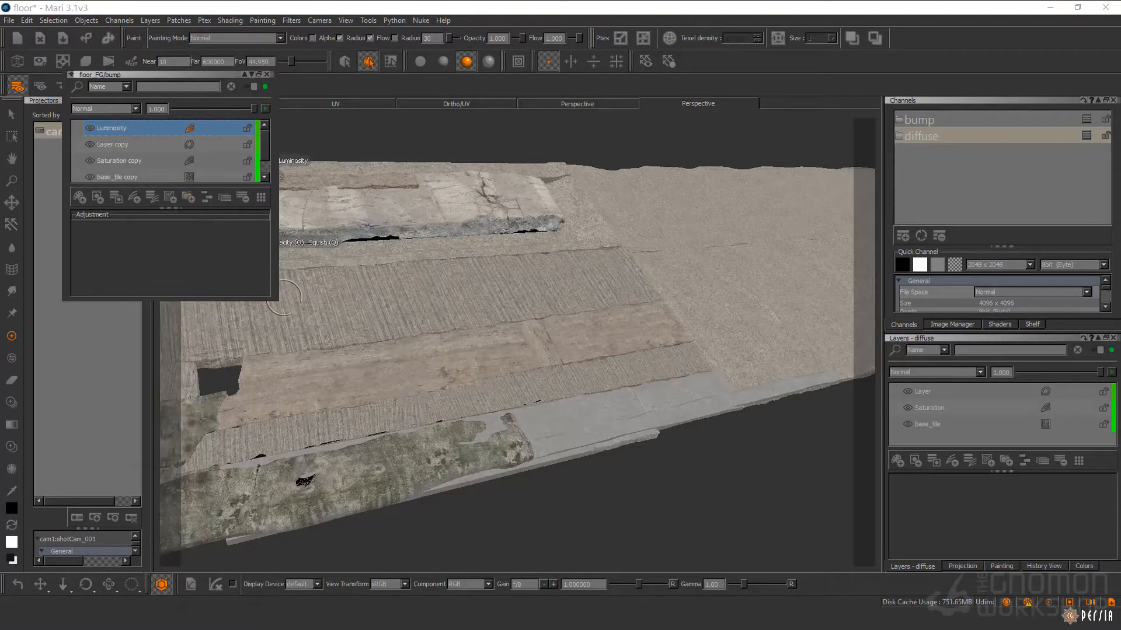
left_click(925, 120)
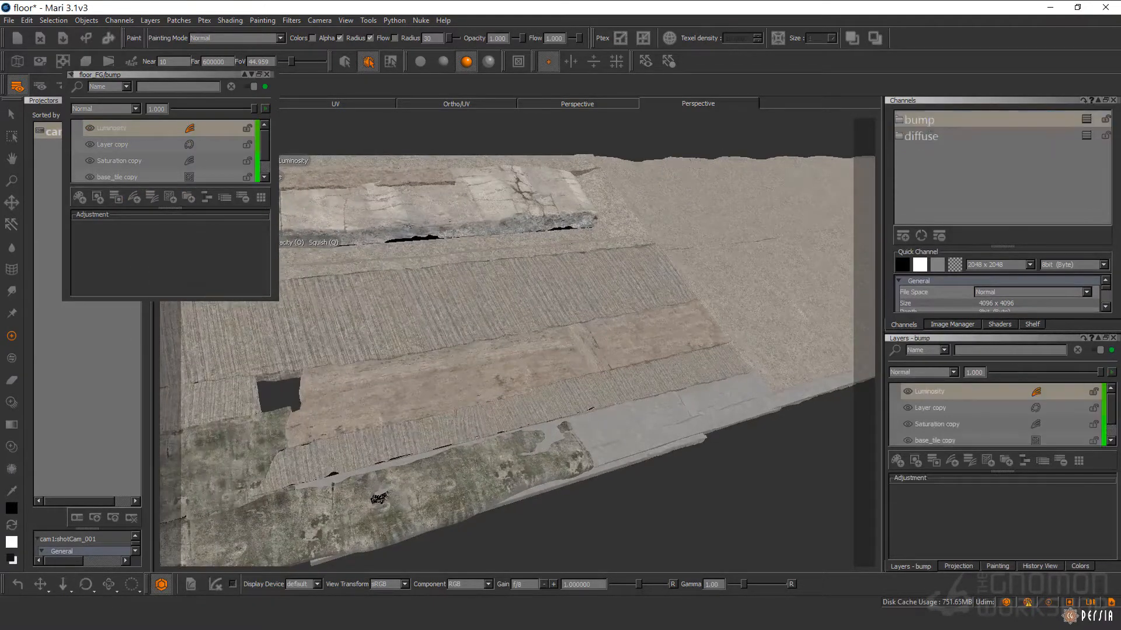
Step: Add a Levels adjustment layer on top of the bump stack and enlarge its palette to show all settings
left_click(120, 194)
left_click(176, 383)
left_click_drag(135, 298, 134, 490)
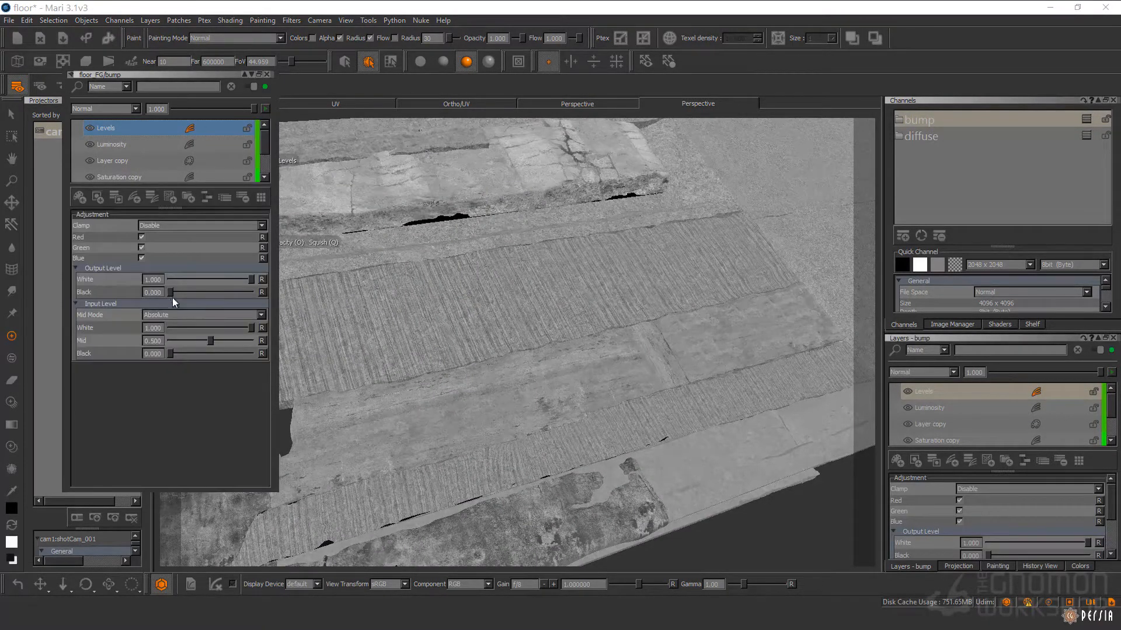
Step: Set the Levels input to White 0.835, Mid 0.583 and Black 0.086, keeping output White at 1.000, and check the floor
left_click_drag(251, 279, 224, 279)
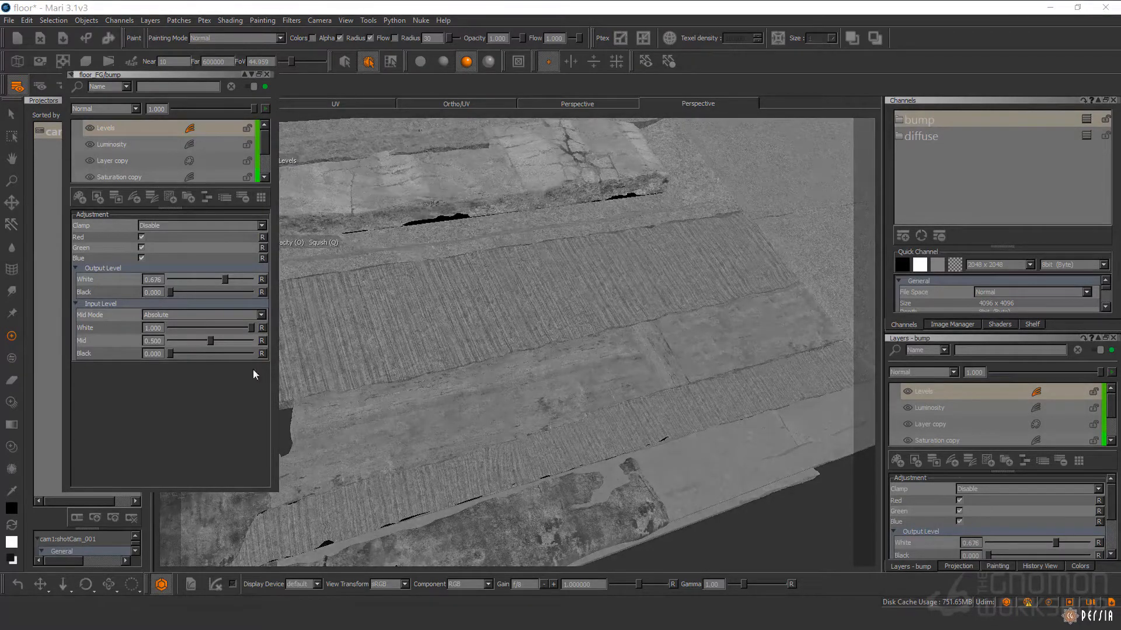
left_click_drag(251, 328, 240, 325)
left_click_drag(169, 354, 238, 328)
left_click_drag(225, 279, 251, 279)
mouse_move(213, 341)
left_mouse_down()
mouse_move(232, 344)
mouse_move(218, 341)
left_mouse_up()
mouse_move(476, 299)
right_mouse_down("alt")
mouse_move(580, 448)
mouse_move(435, 345)
mouse_move(475, 313)
mouse_move(471, 322)
right_mouse_up("alt")
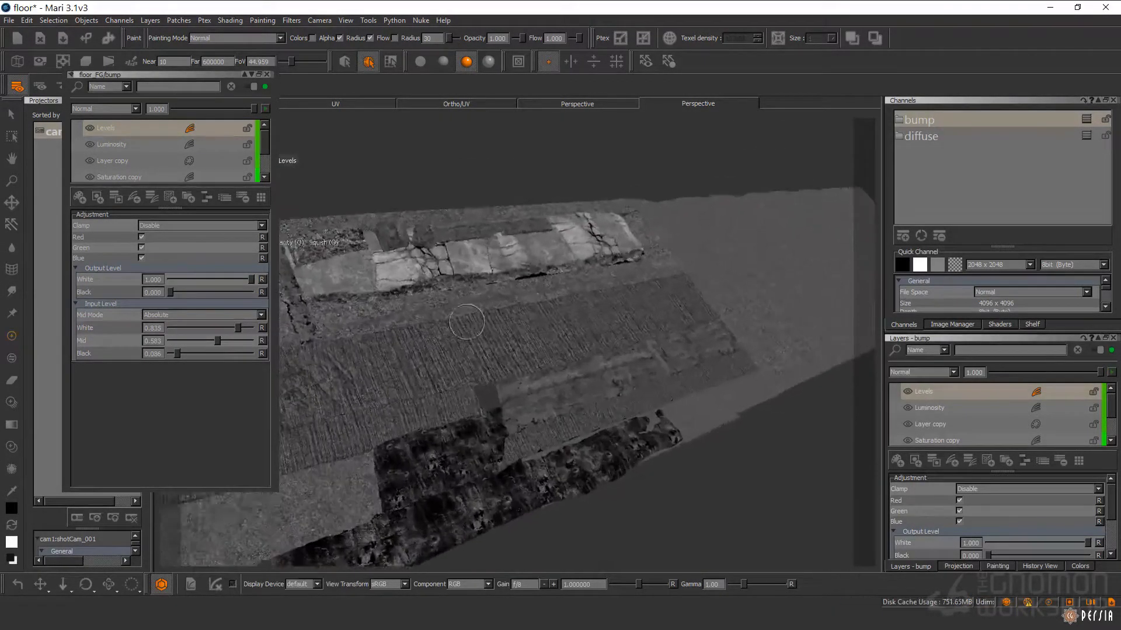
left_click_drag(471, 323, 507, 327, "alt")
right_click_drag(508, 327, 495, 325, "alt")
left_click_drag(495, 325, 368, 410, "alt")
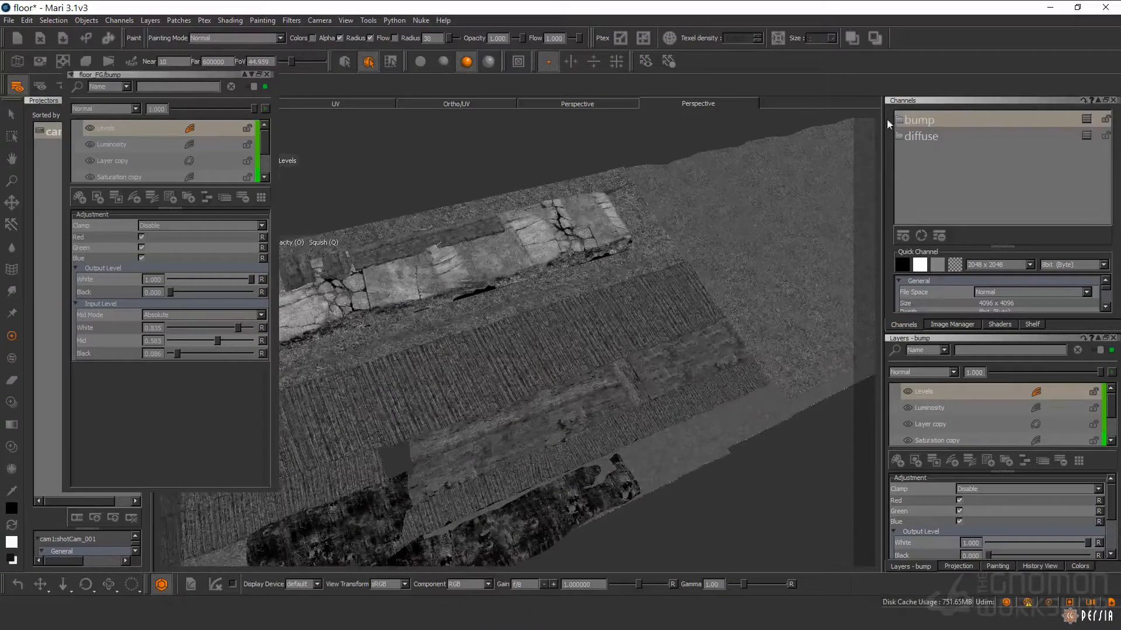
Step: Add a spec channel at 4096 x 4096, 8bit (Byte), and display the bump channel again
right_click(951, 197)
left_click(994, 224)
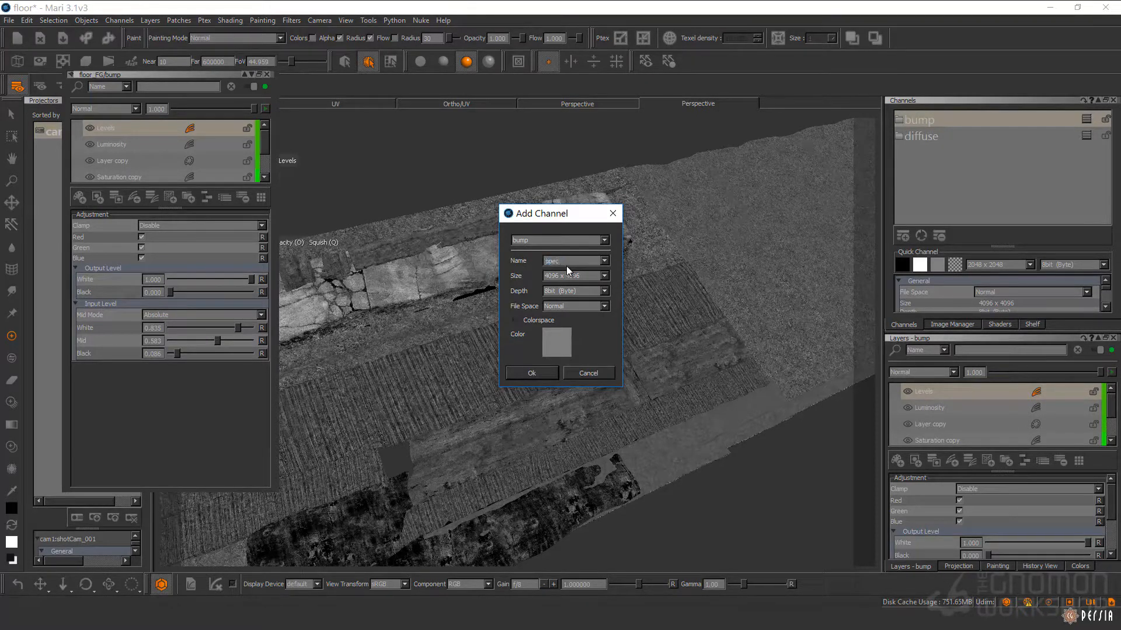
key("Return")
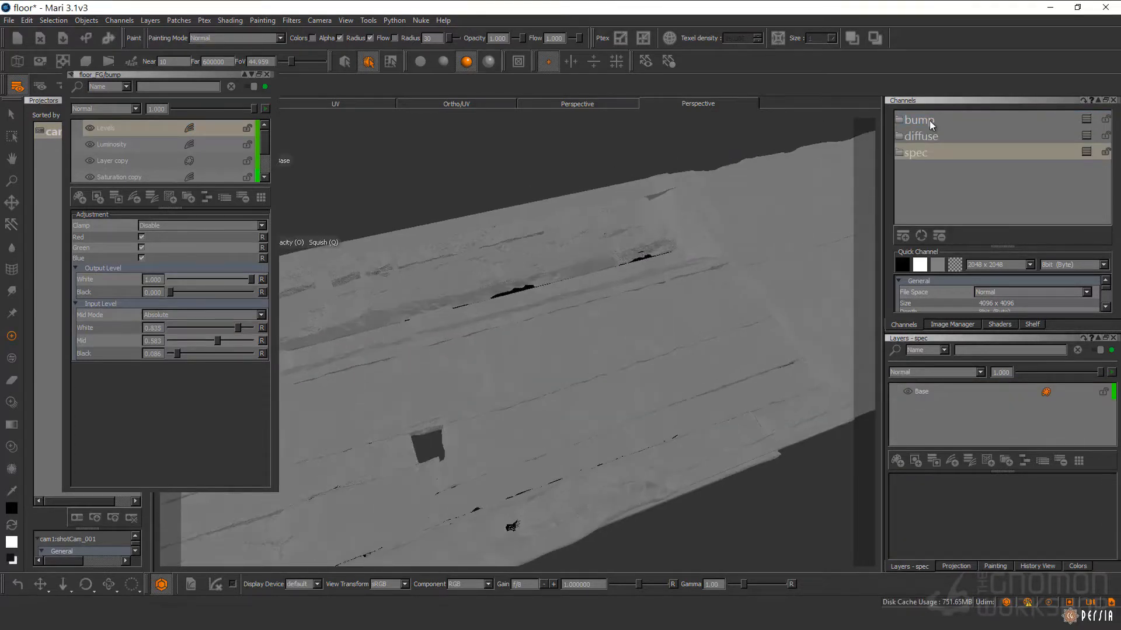
left_click(933, 120)
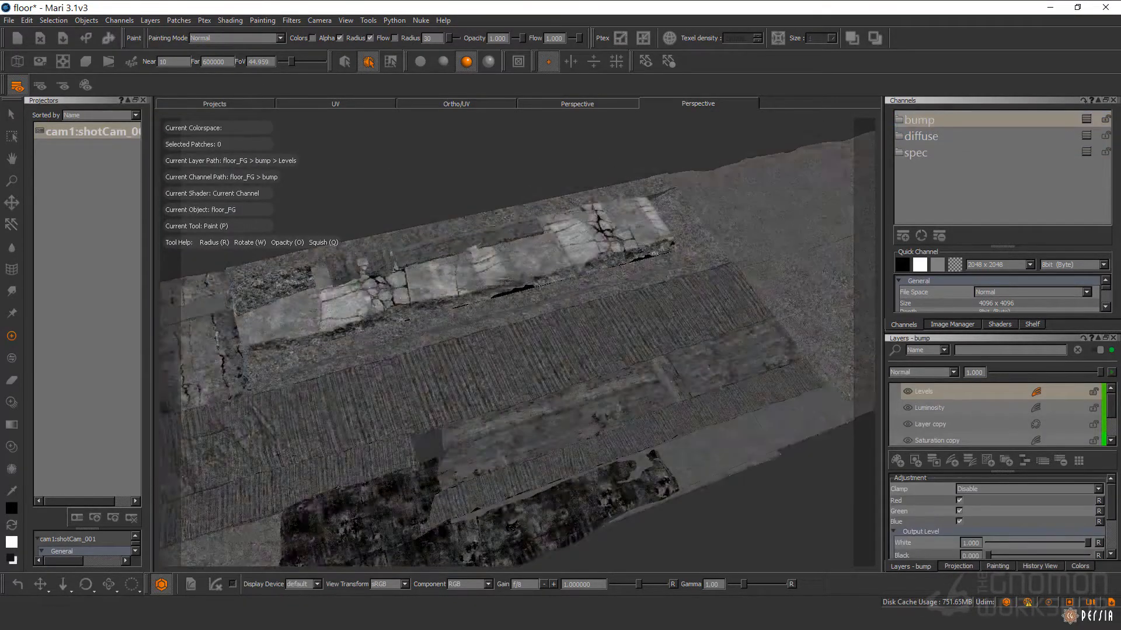
left_click_drag(479, 371, 769, 276, "alt")
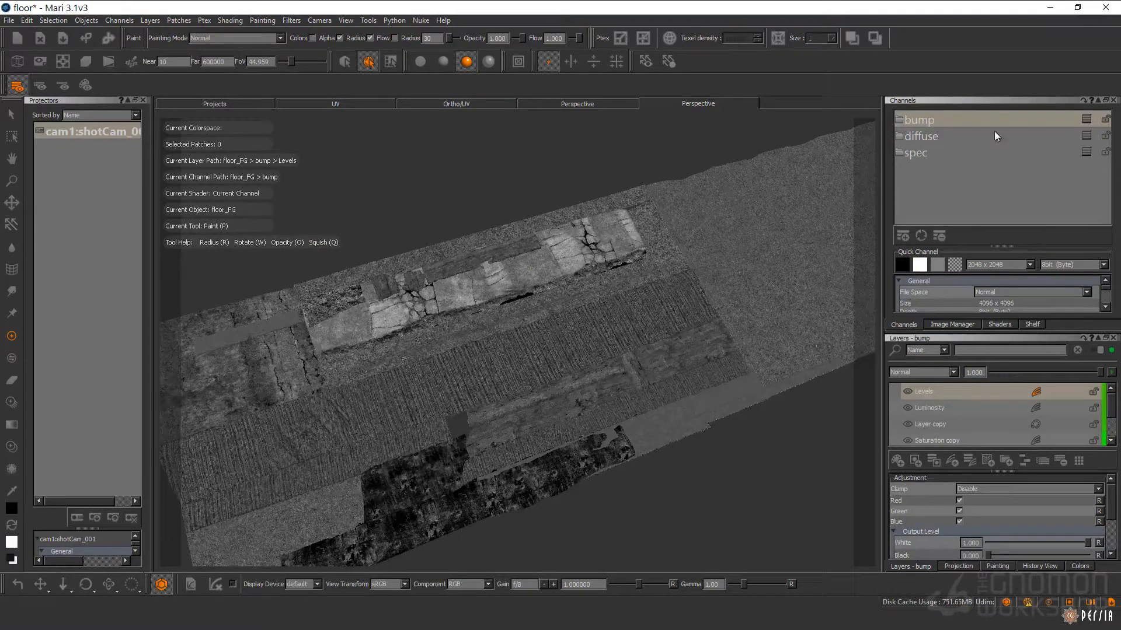
Step: Copy the bump channel's layer stack into the spec channel's layers and delete the unneeded Base layer beneath it
left_click(1088, 153)
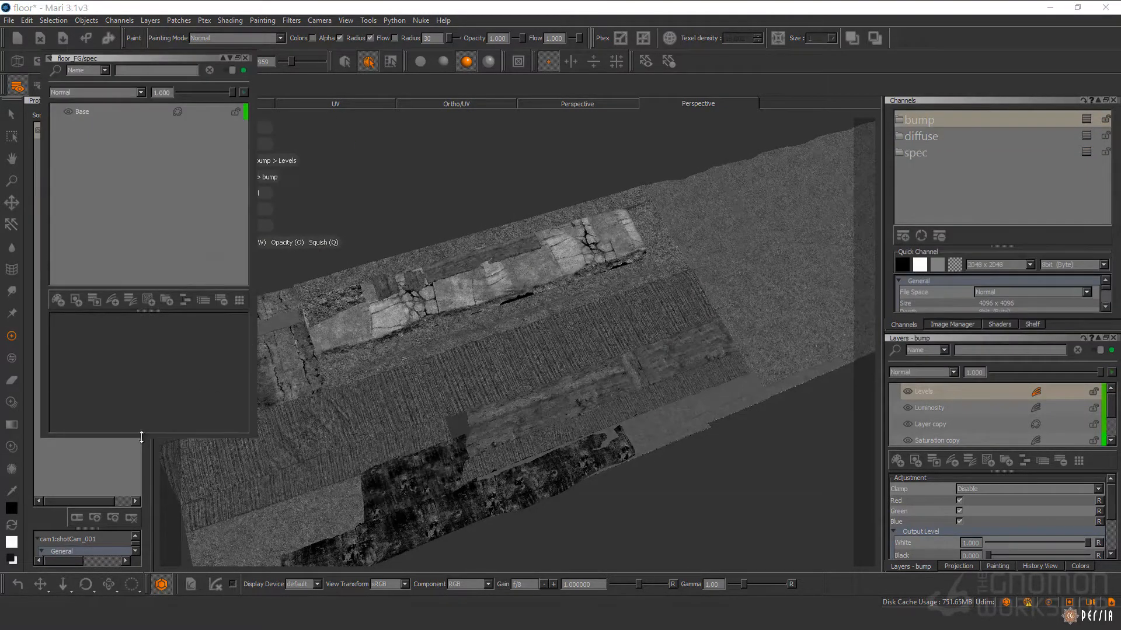
scroll(946, 425, "down", 2)
left_click(951, 425, "shift")
key("ctrl+c")
left_click(124, 113)
key("ctrl+v")
scroll(129, 143, "down", 2)
left_click(126, 146)
key("Delete")
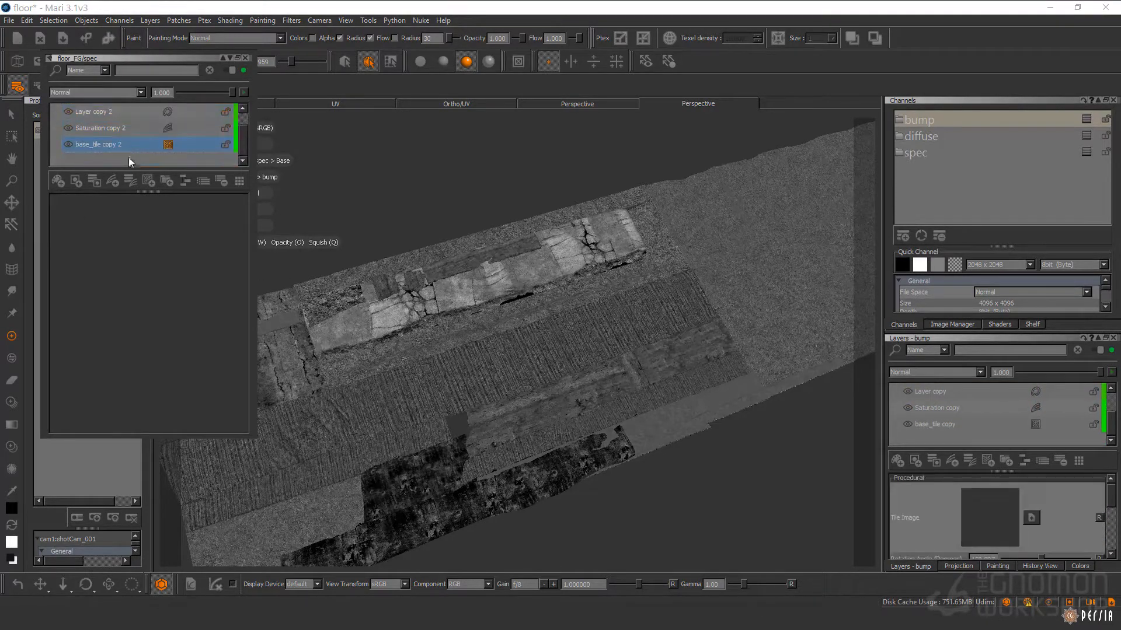
Step: Display the spec channel and reorder its stack so the Saturation adjustment sits directly above the painted layer
left_click(915, 152)
left_click_drag(158, 192, 161, 207)
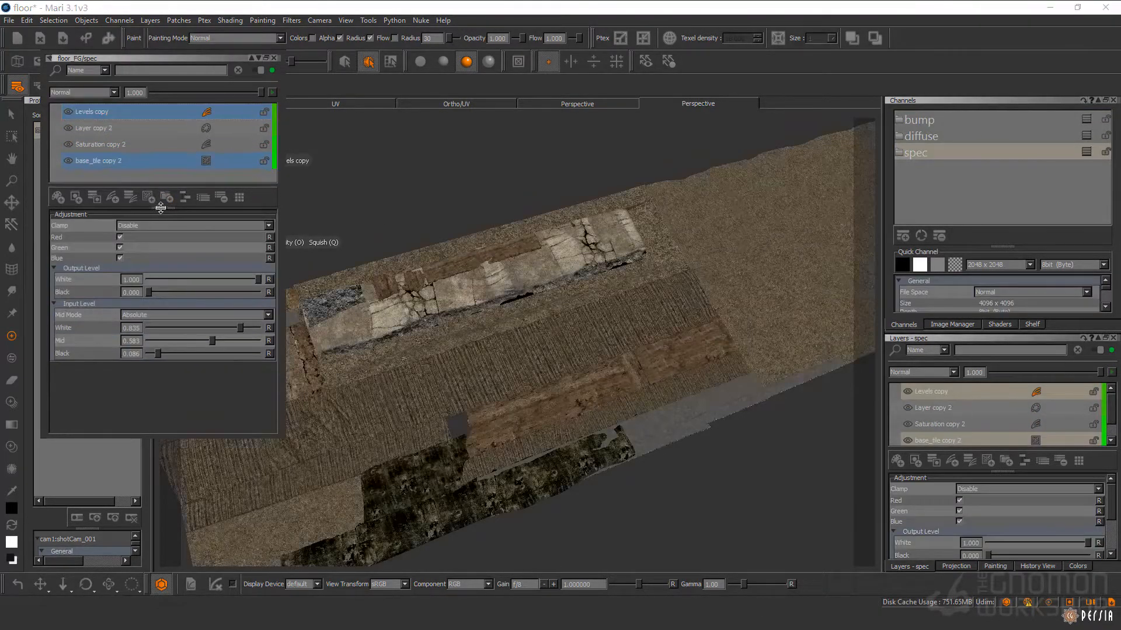
left_click(916, 156)
left_click(94, 127)
left_click(68, 128)
left_click(68, 128)
left_click(92, 144)
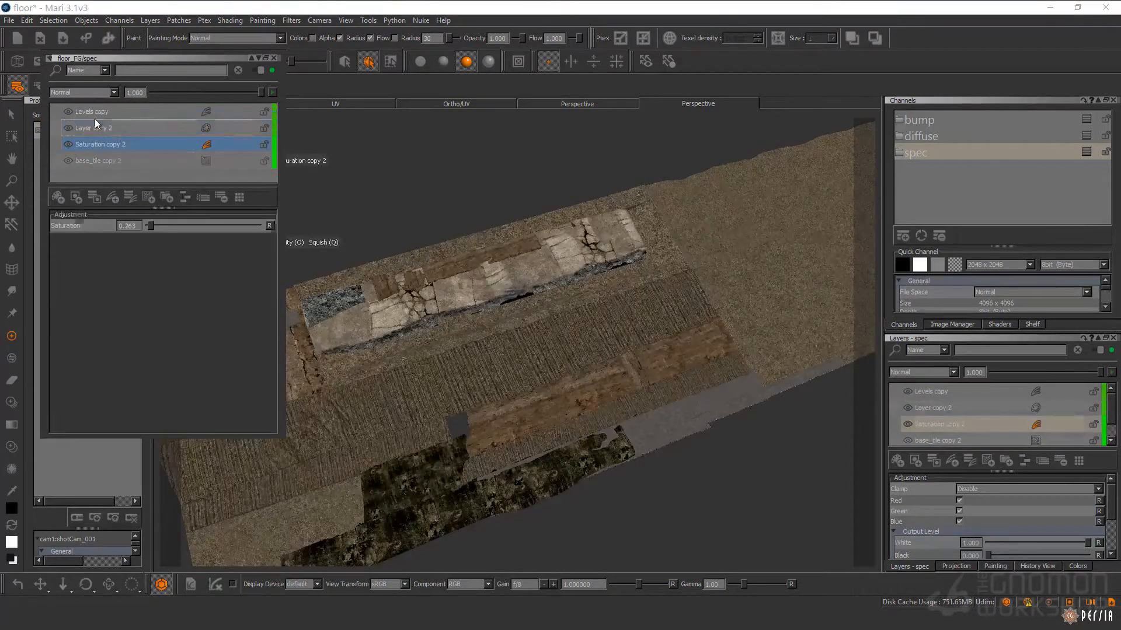
left_click_drag(94, 118, 111, 165)
scroll(600, 308, "up", 3)
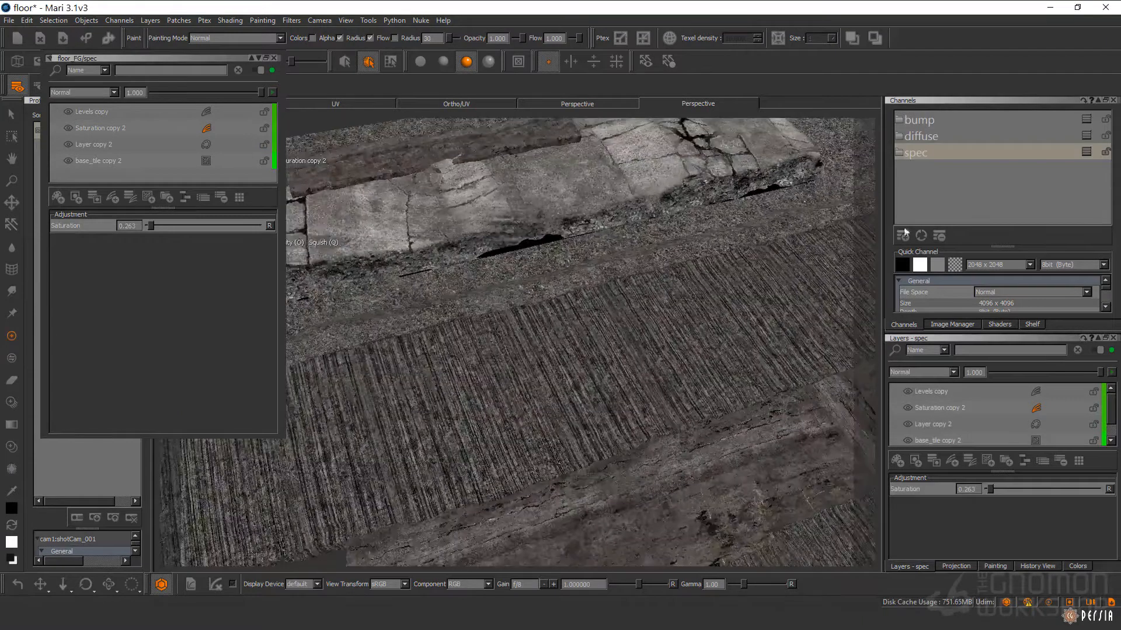
Step: Add a Luminosity adjustment layer to the spec stack above the Saturation adjustment and delete the Saturation layer
left_click(922, 122)
left_click(109, 128)
left_click(117, 198)
left_click(145, 416)
left_click(100, 145)
key("Delete")
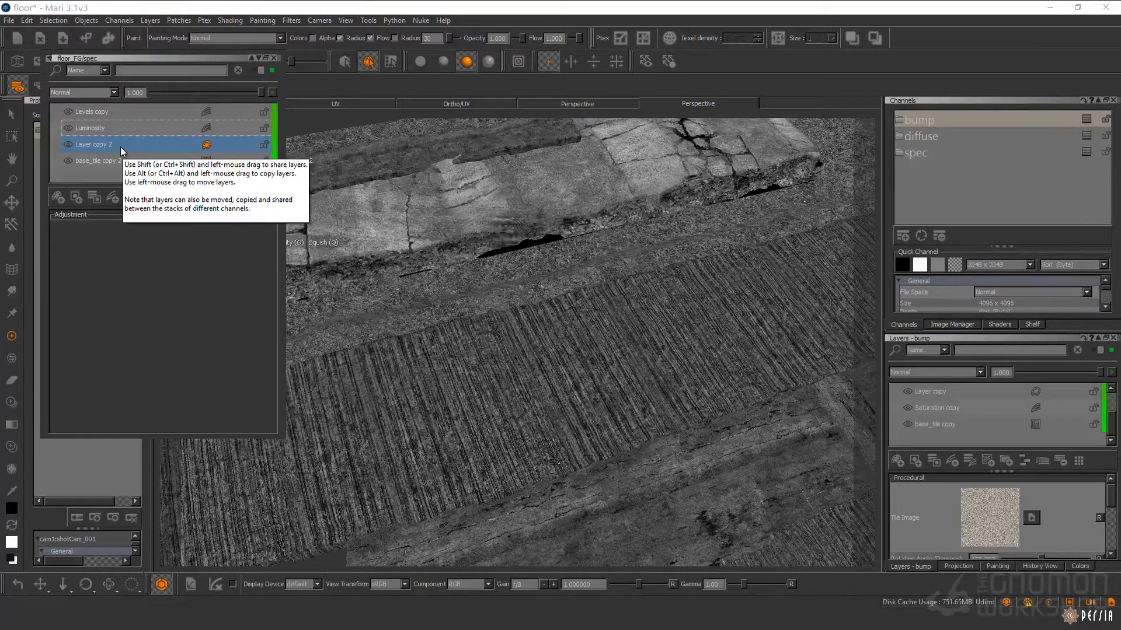
Step: Compare the bump, diffuse and spec channels and examine the spec result across the floor from several angles
left_click(933, 123)
left_click(933, 408)
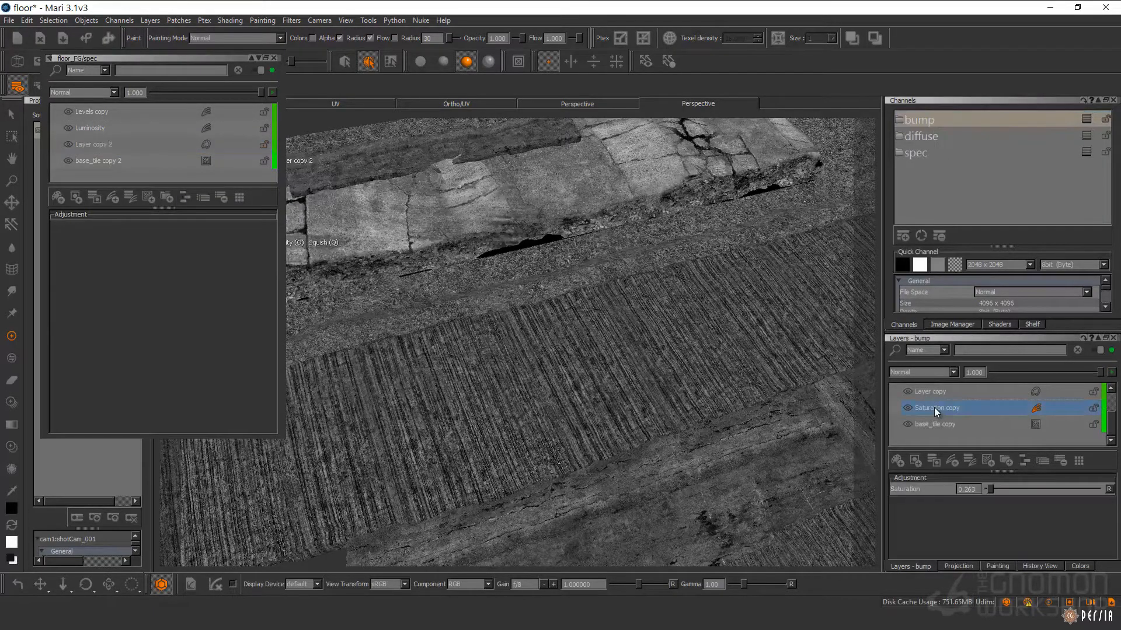
left_click(928, 137)
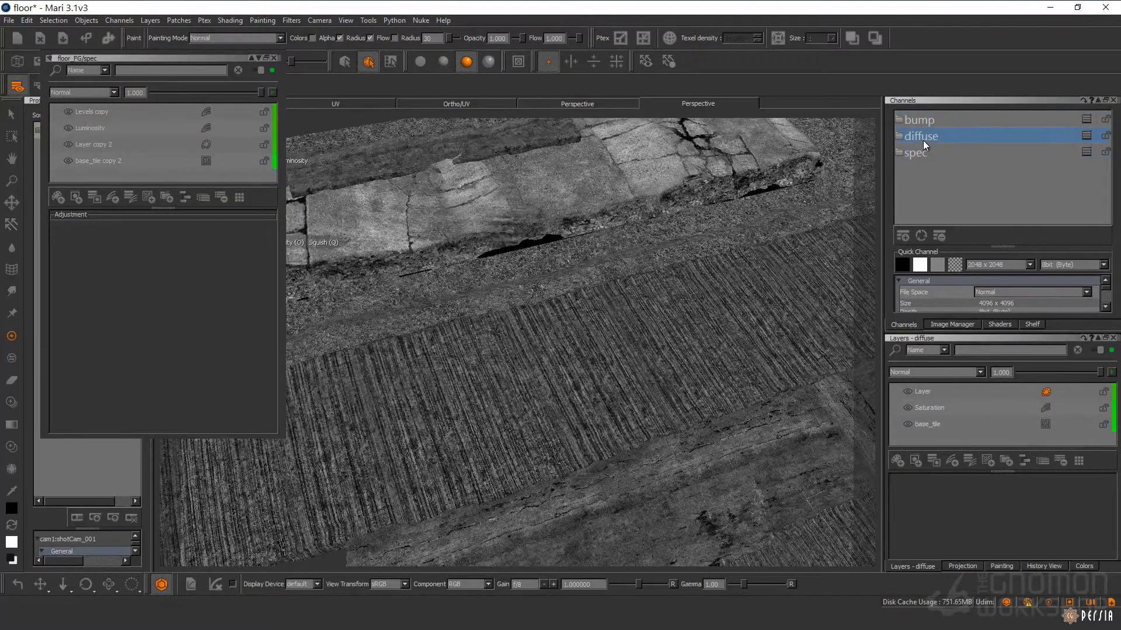
left_click(924, 153)
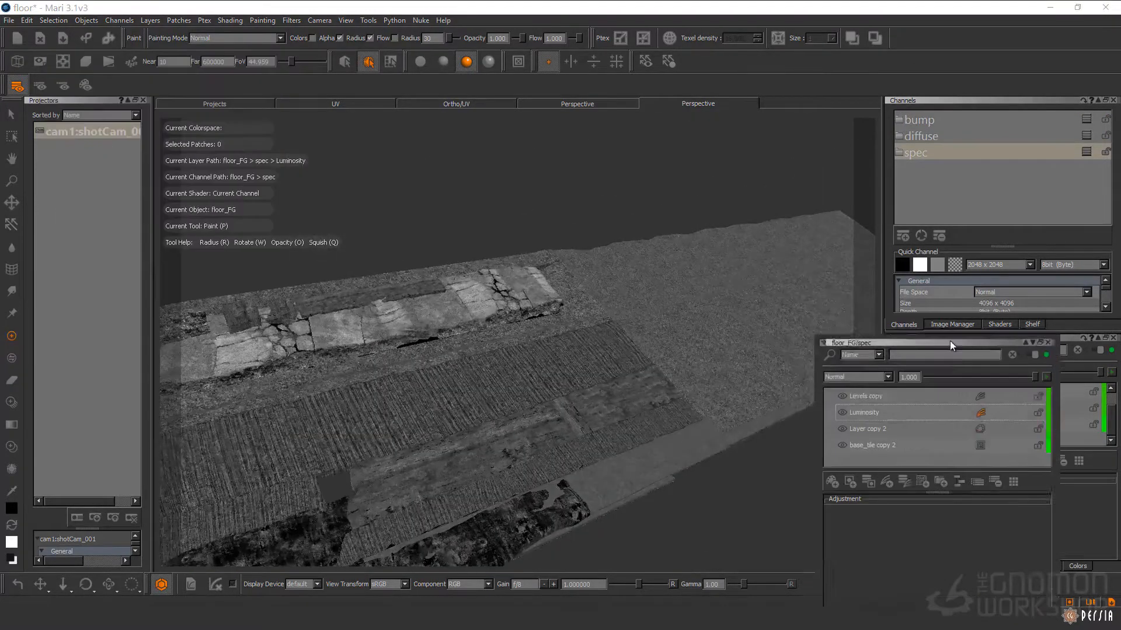
right_click(81, 128)
left_click(95, 135)
left_click_drag(617, 439, 653, 467, "alt")
middle_click_drag(653, 467, 648, 355, "alt")
right_click_drag(648, 355, 671, 379, "alt")
left_click_drag(671, 380, 602, 406, "alt")
Step: Set the spec stack's Levels input to White 0.856 and Mid 0.670, and compare the result with the bump channel
left_click_drag(916, 245, 194, 98)
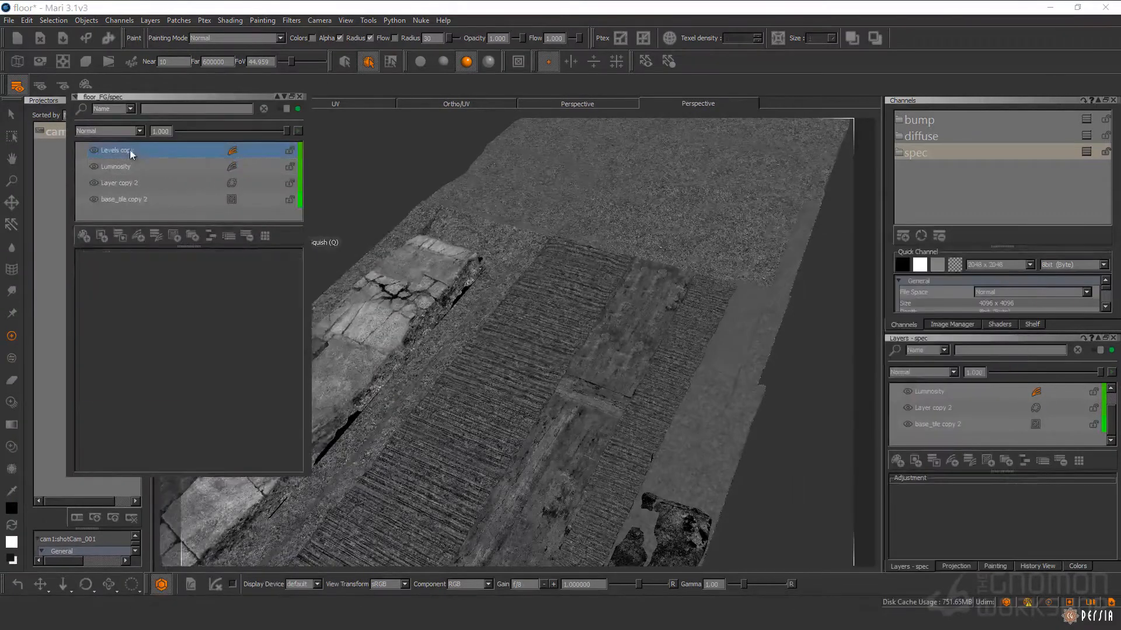
left_click(128, 154)
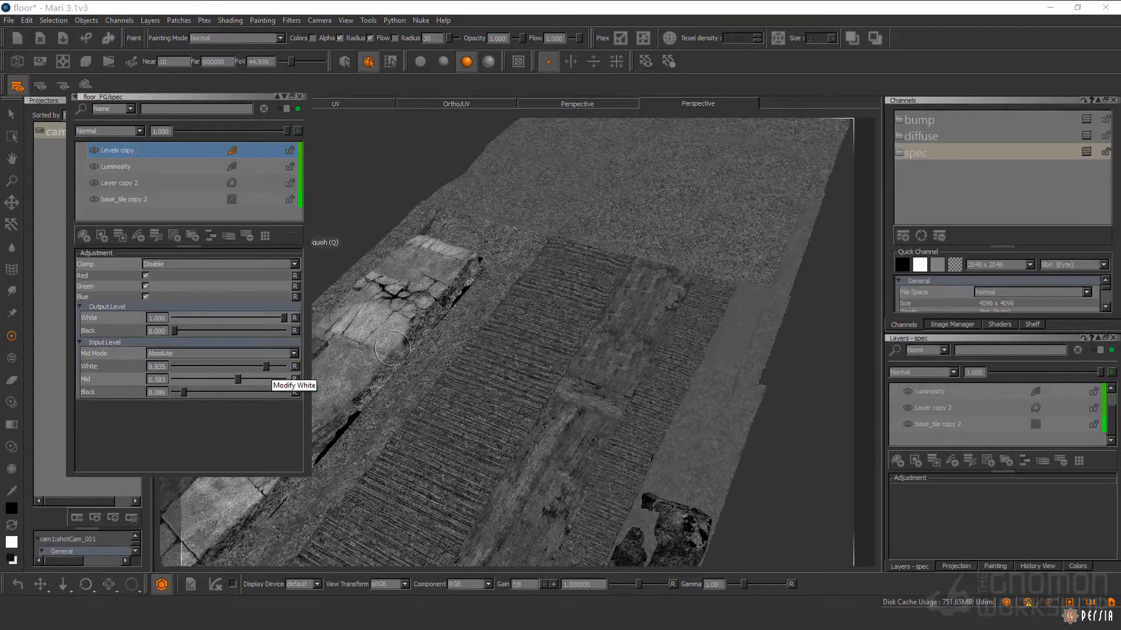
left_click_drag(403, 306, 458, 286, "alt")
left_click_drag(265, 366, 247, 383)
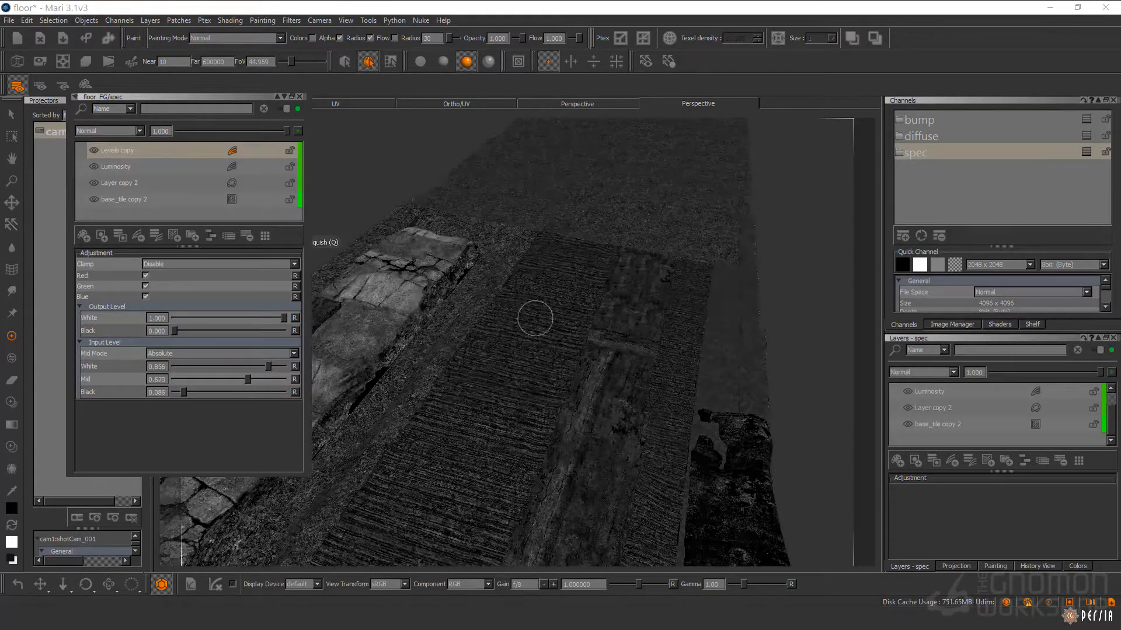
right_click_drag(689, 267, 558, 267, "alt")
left_click(906, 118)
left_click(918, 153)
left_click_drag(542, 345, 570, 332, "alt")
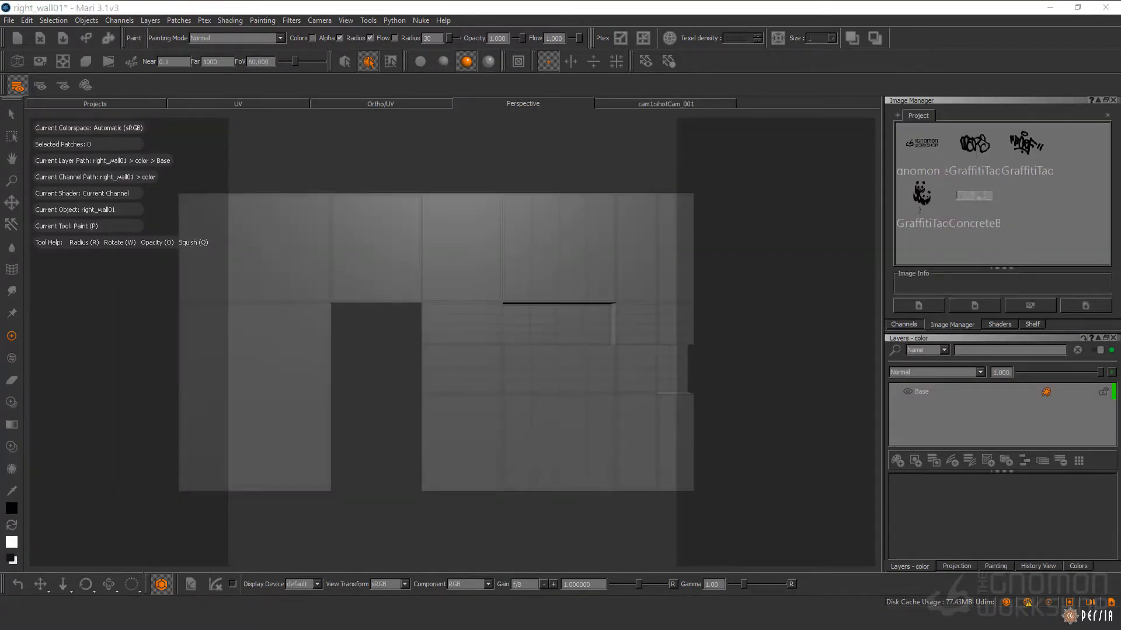
Step: Load the concrete image for paint-through over right_wall01 and scale it up to span the wall section around the window recess
left_click_drag(974, 195, 584, 326)
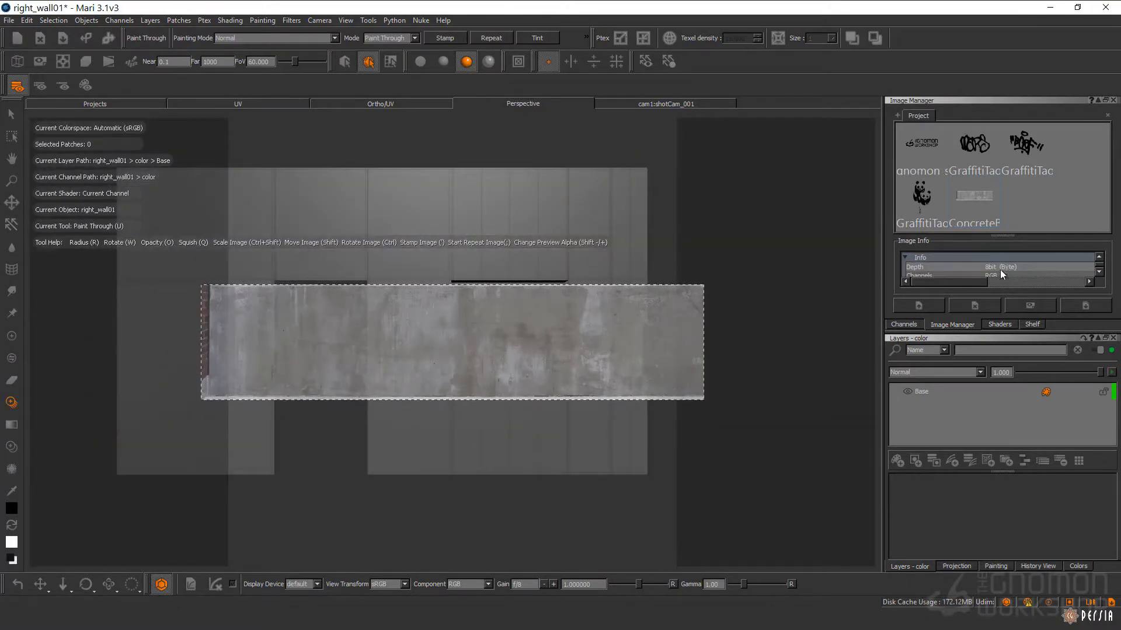
scroll(1003, 269, "down", 2)
left_click(899, 325)
middle_click_drag(519, 325, 495, 290, "alt")
right_click_drag(495, 290, 567, 339, "alt")
middle_click_drag(567, 340, 509, 337, "alt")
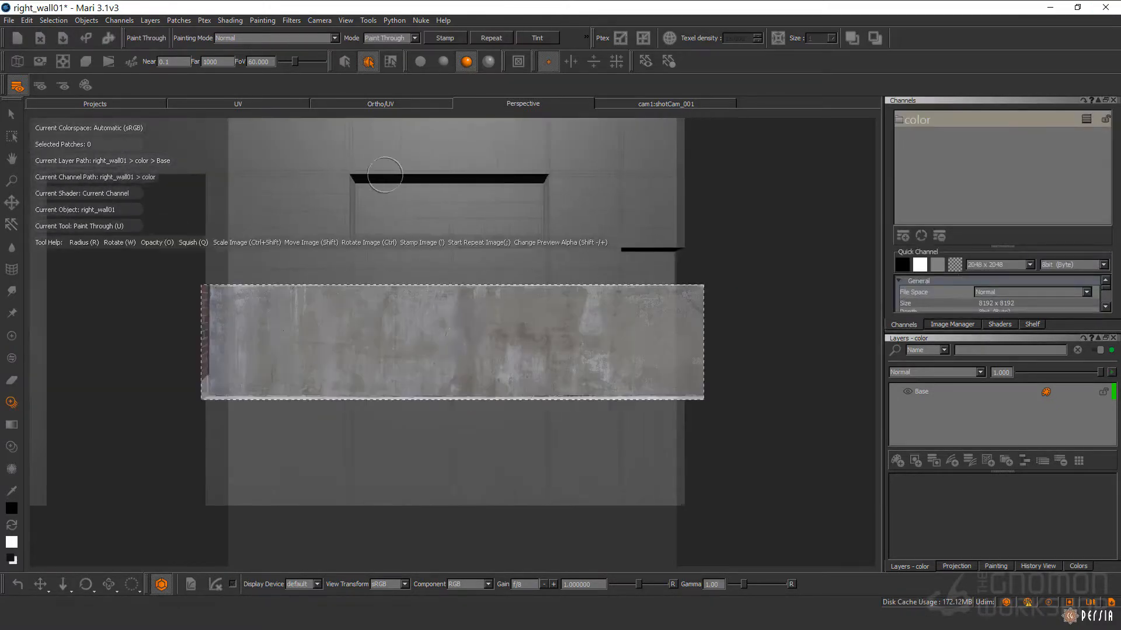
mouse_move(698, 370)
left_mouse_down("ctrl+shift")
mouse_move(698, 343)
mouse_move(673, 351)
left_mouse_up("ctrl+shift")
Step: Enlarge the brush and paint the concrete image across the lower part of the wall beside the doorway
key("r")
left_click_drag(553, 328, 590, 327)
right_click(579, 262)
mouse_move(528, 353)
left_mouse_down()
mouse_move(555, 319)
mouse_move(543, 390)
left_mouse_up()
right_click(548, 298)
left_click(534, 350)
mouse_move(647, 332)
left_mouse_down()
mouse_move(632, 316)
mouse_move(578, 429)
mouse_move(255, 445)
mouse_move(310, 312)
left_mouse_up()
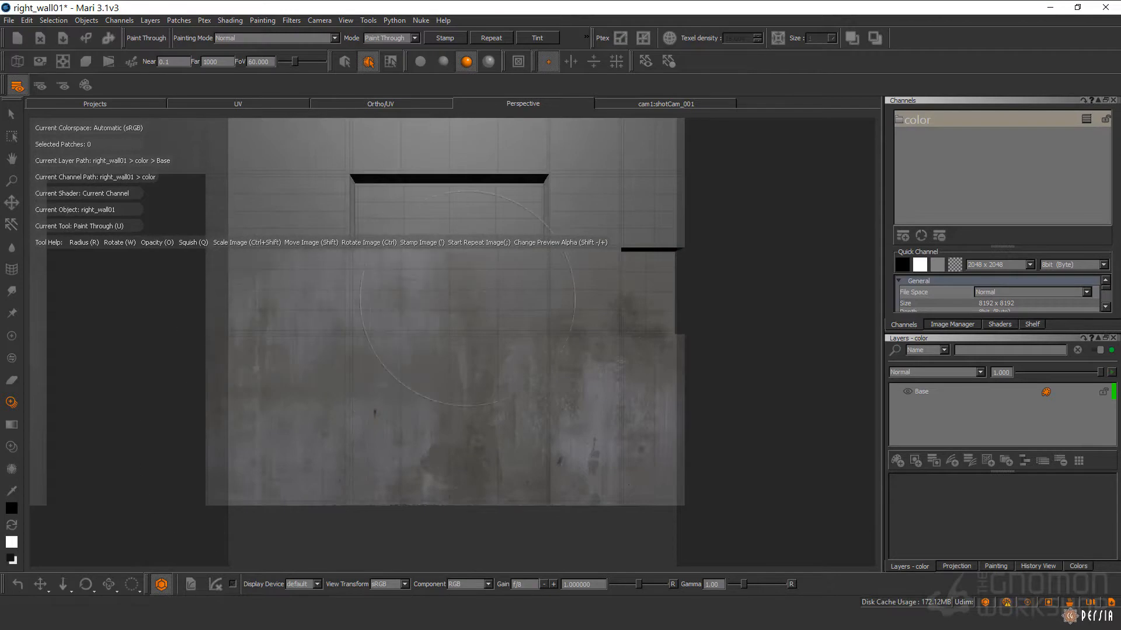
left_click_drag(262, 229, 624, 421)
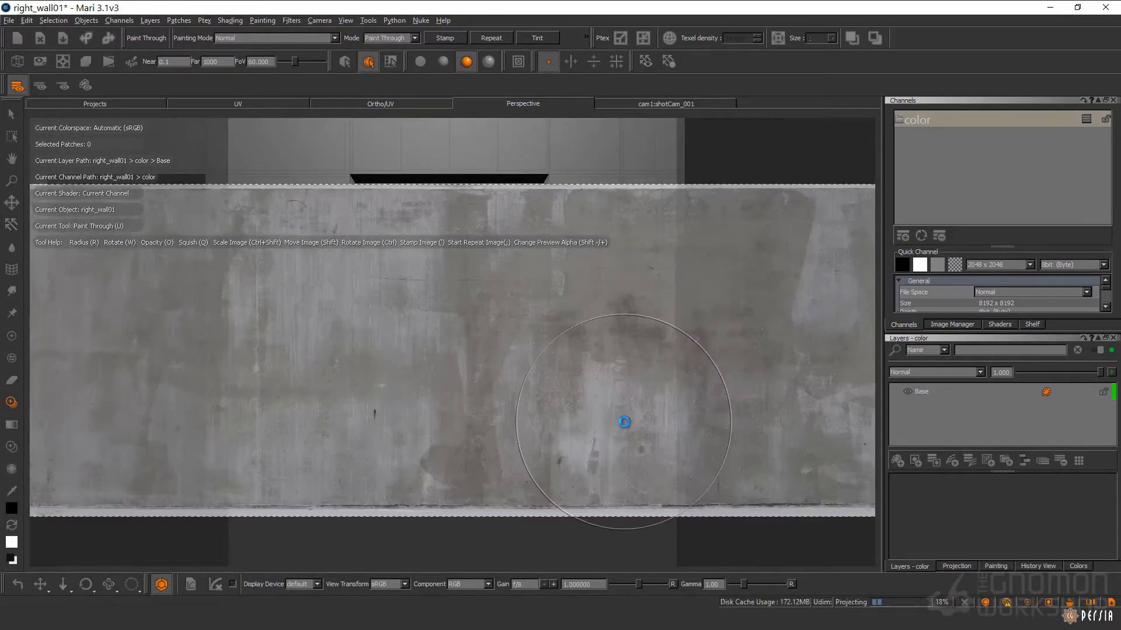
Step: View the wall through cam1:shotCam_001 and set the Current Channel shader's Specular to 0.000
left_click(14, 338)
left_click(662, 104)
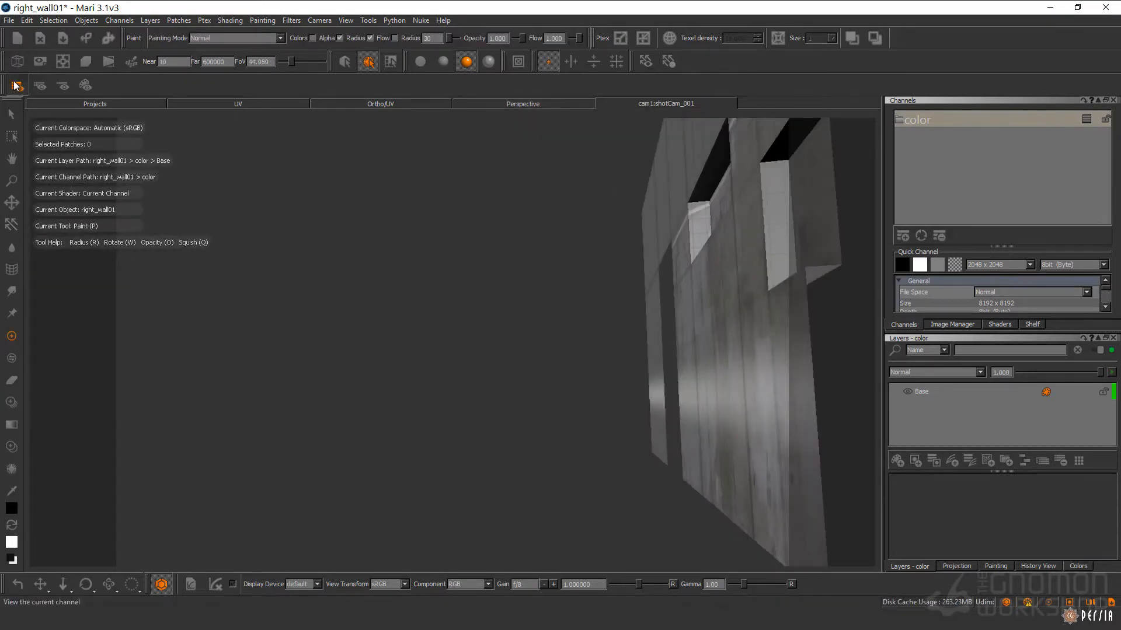
left_click(952, 324)
left_click(999, 324)
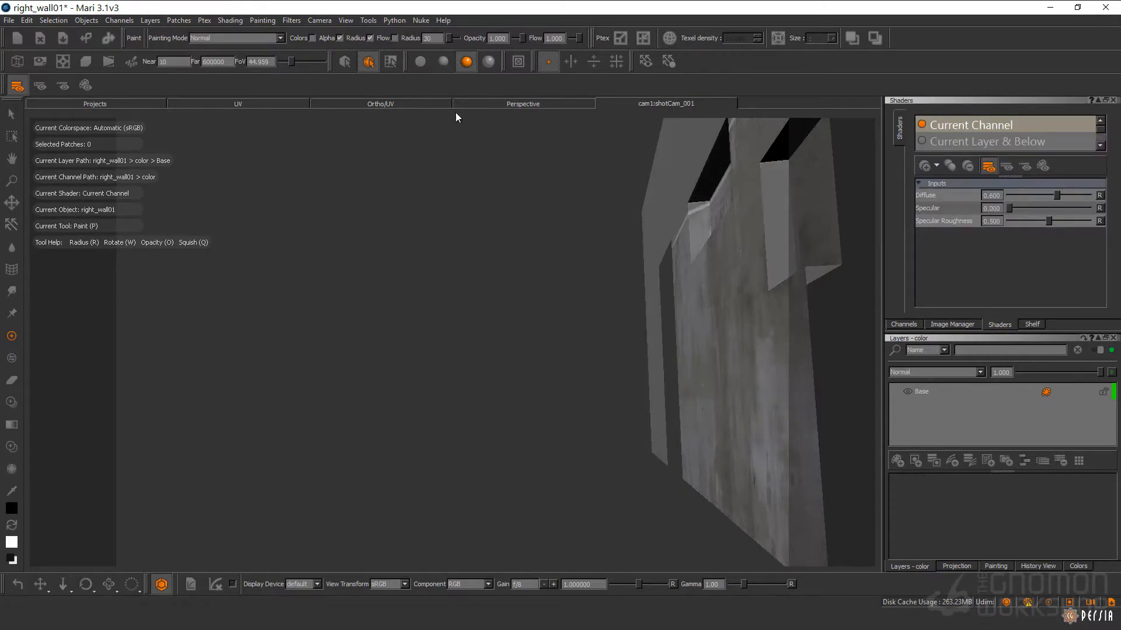
Step: Shift the concrete paint-through image up, paint it over the upper part of the wall, and check it from the shot camera
left_click(523, 104)
left_click(936, 324)
key("u")
mouse_move(548, 328)
left_mouse_down("shift")
mouse_move(548, 224)
mouse_move(633, 290)
mouse_move(356, 286)
mouse_move(648, 200)
left_mouse_up("shift")
right_click(563, 255)
left_click(568, 263)
mouse_move(238, 234)
left_mouse_down()
mouse_move(361, 181)
mouse_move(541, 318)
left_mouse_up()
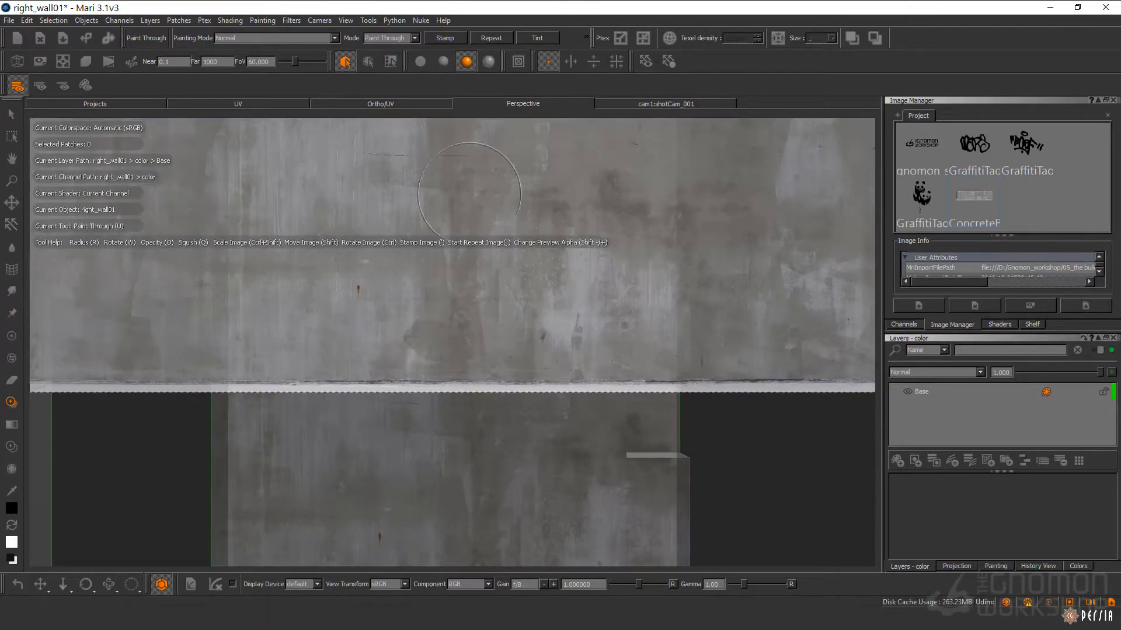
left_click(11, 336)
left_click(666, 103)
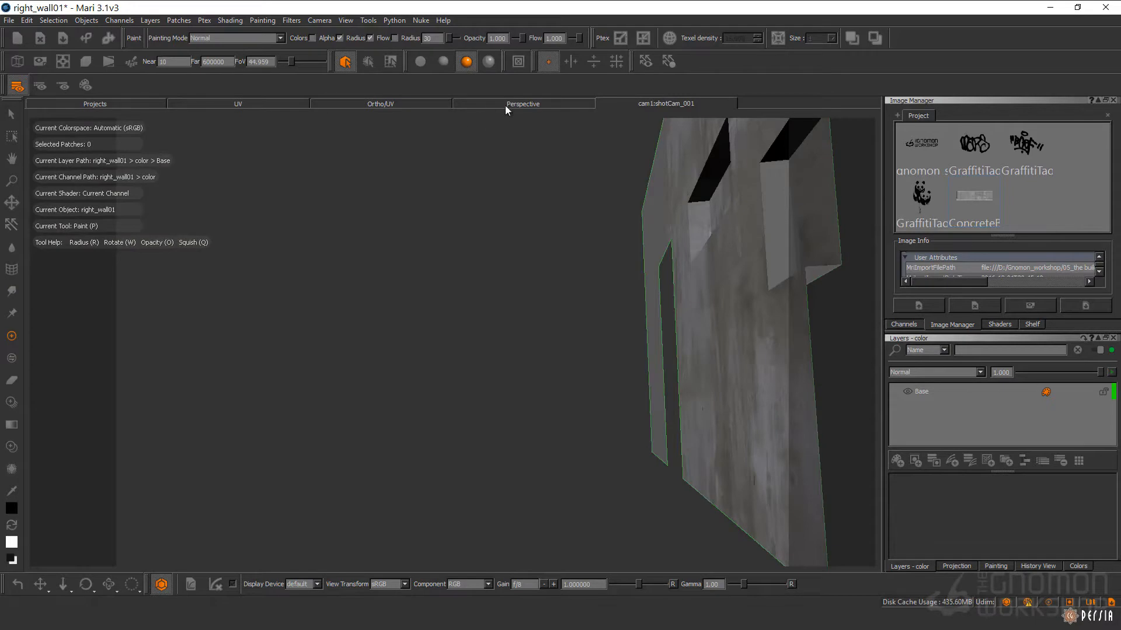
Step: Paint the concrete image over the small detached UV shells near the doorway in the Ortho/UV view
right_click(680, 201)
left_click(698, 222)
right_click(682, 170)
left_click(536, 104)
left_click(381, 104)
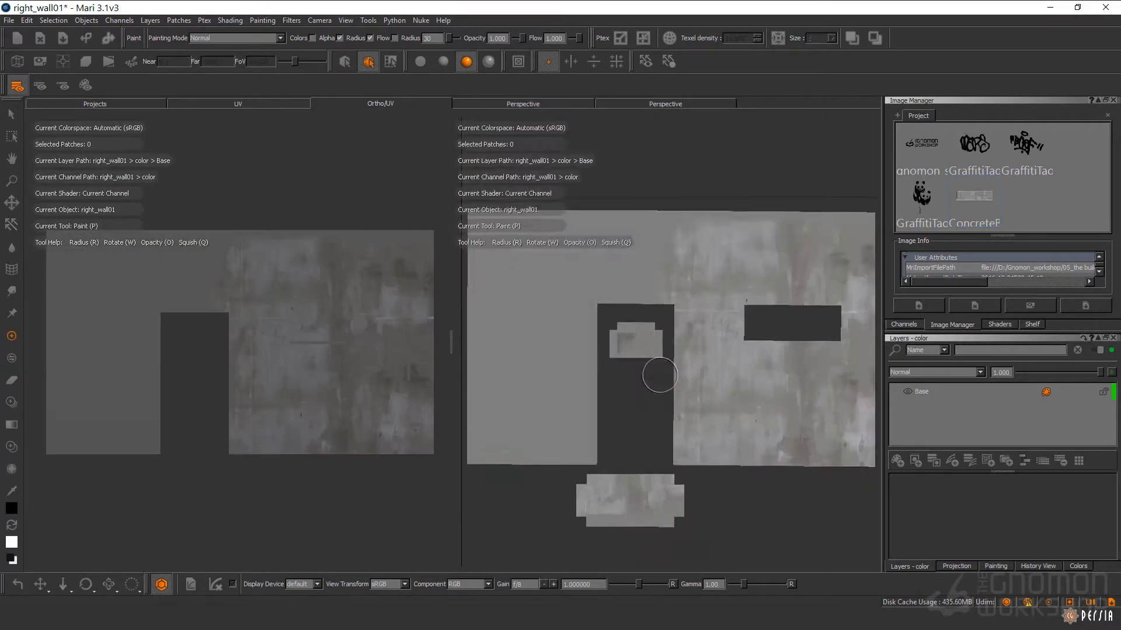
key("u")
mouse_move(671, 474)
left_mouse_down()
mouse_move(508, 389)
mouse_move(660, 493)
mouse_move(648, 479)
left_mouse_up()
right_click_drag(647, 398, 537, 398, "alt")
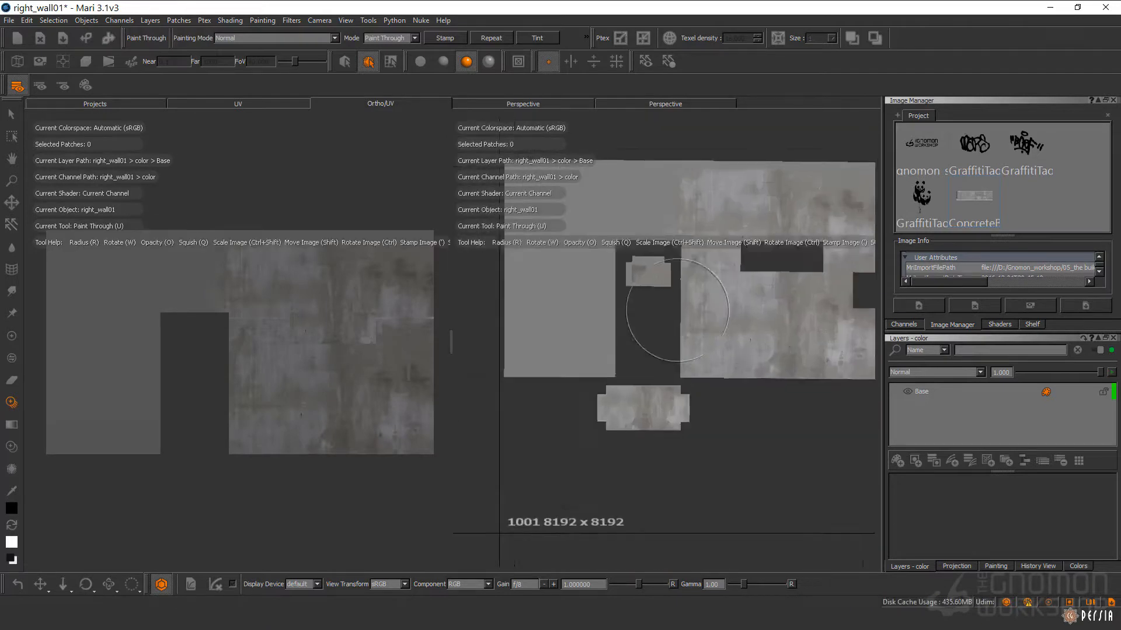
Step: Check the shot camera view, and paint the concrete image over the remaining wall area around the doorway
left_click(664, 104)
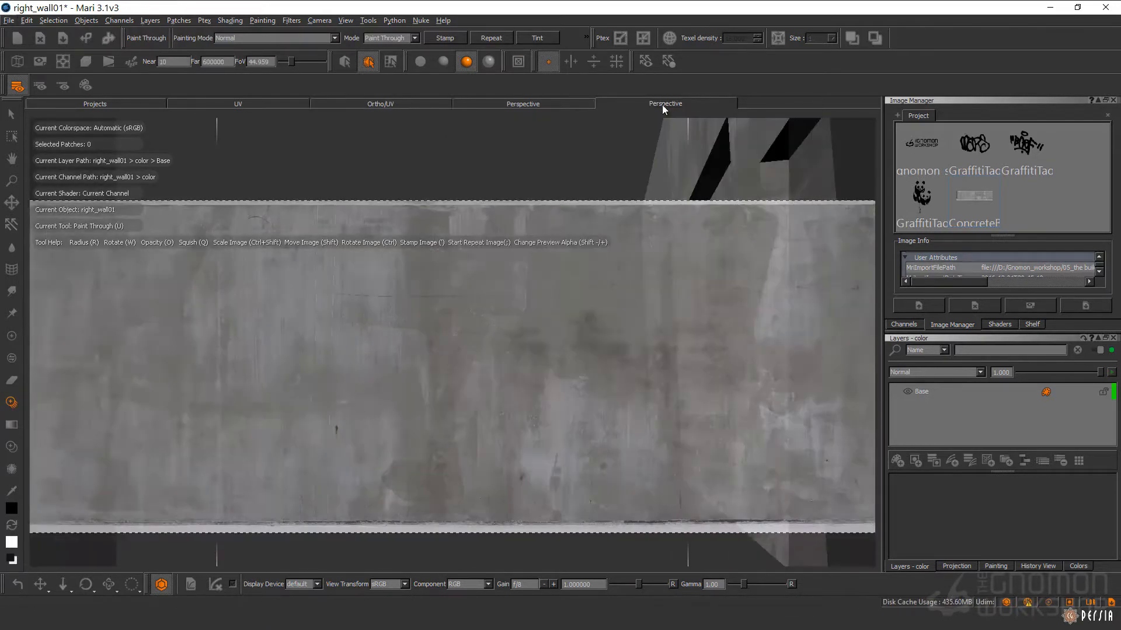
left_click(12, 336)
left_click(511, 104)
key("u")
left_click_drag(548, 353, 548, 345, "shift")
mouse_move(309, 228)
left_mouse_down()
mouse_move(496, 333)
mouse_move(300, 472)
mouse_move(391, 394)
left_mouse_up()
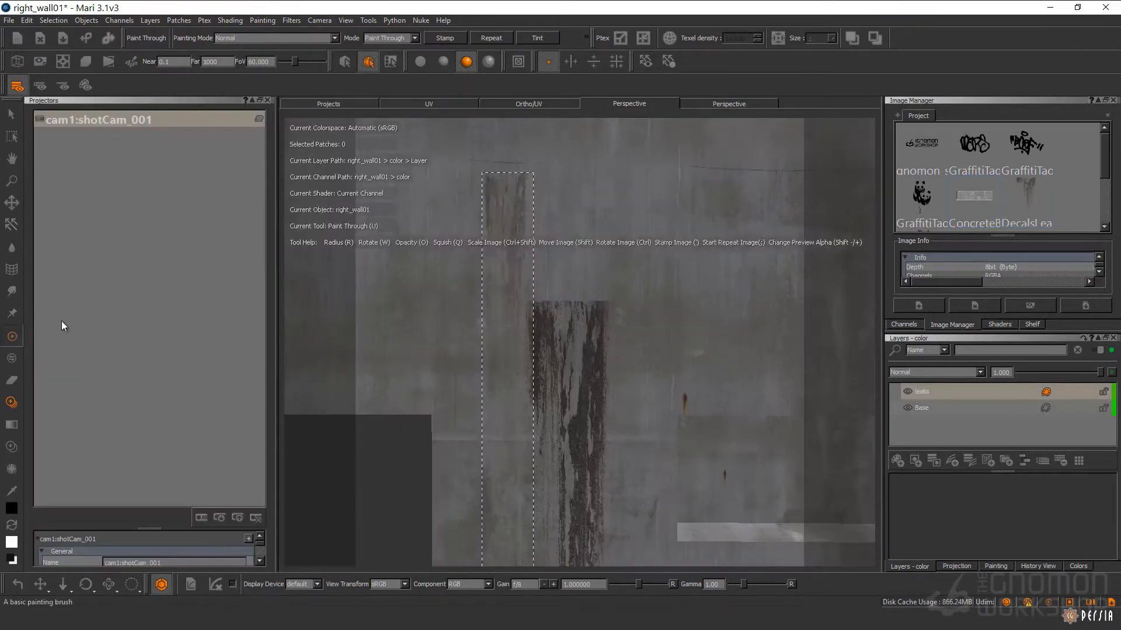
Step: Erase the hard top edge of the dark leak using Clear painting mode with a brush radius of 70, and restore Normal mode
left_click(279, 37)
left_click(256, 48)
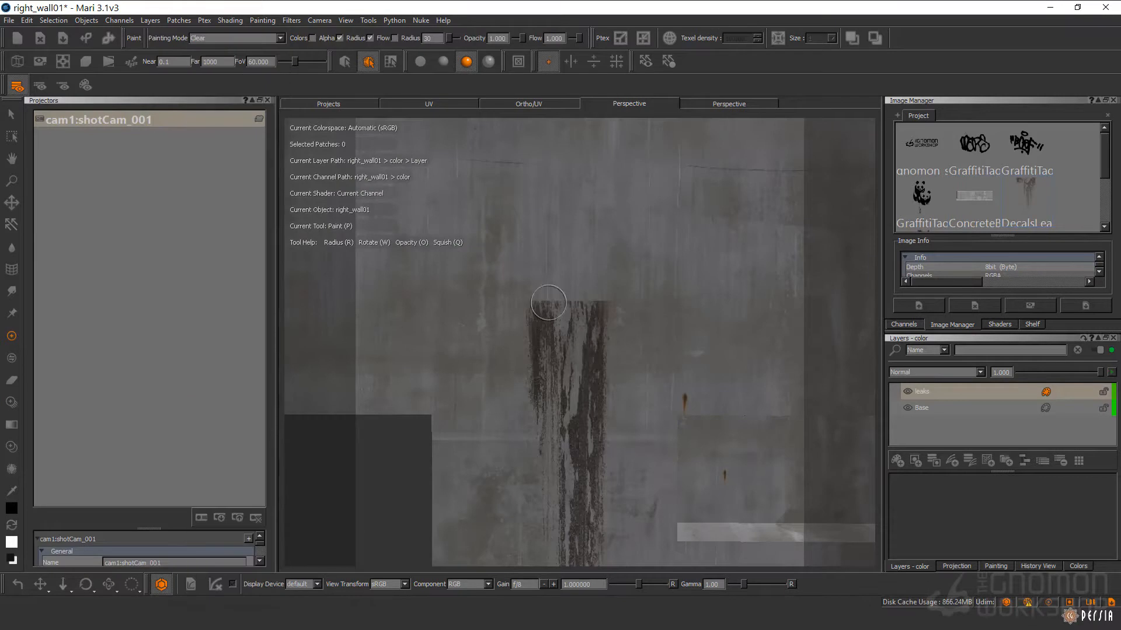
key("r")
right_click(575, 268)
mouse_move(561, 277)
left_mouse_down()
mouse_move(574, 268)
mouse_move(589, 278)
left_mouse_up()
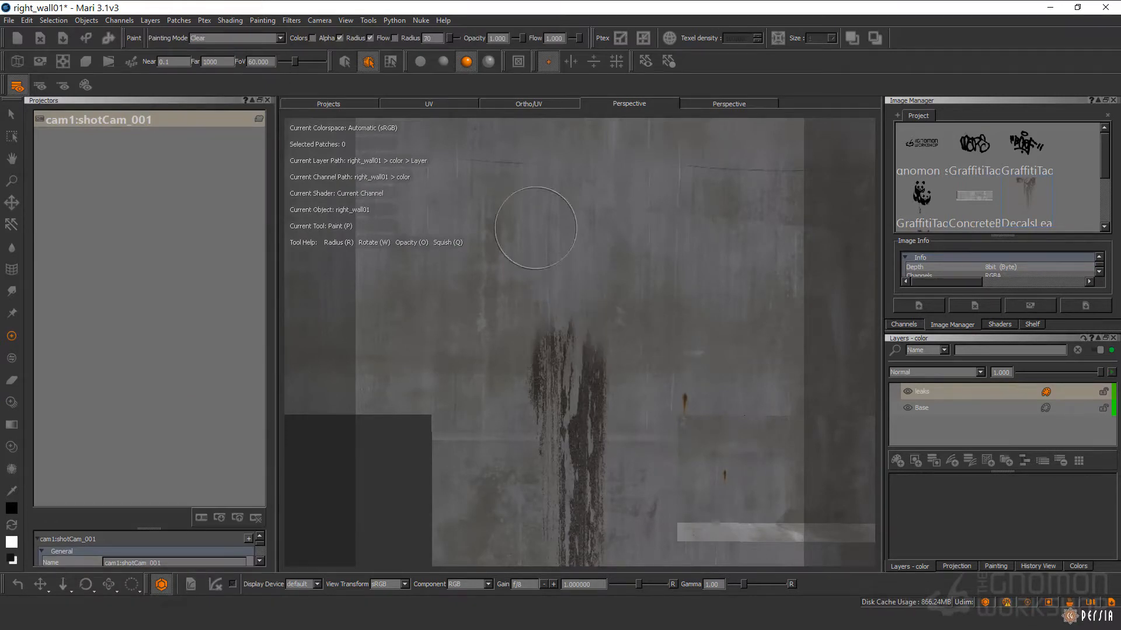
left_click(257, 29)
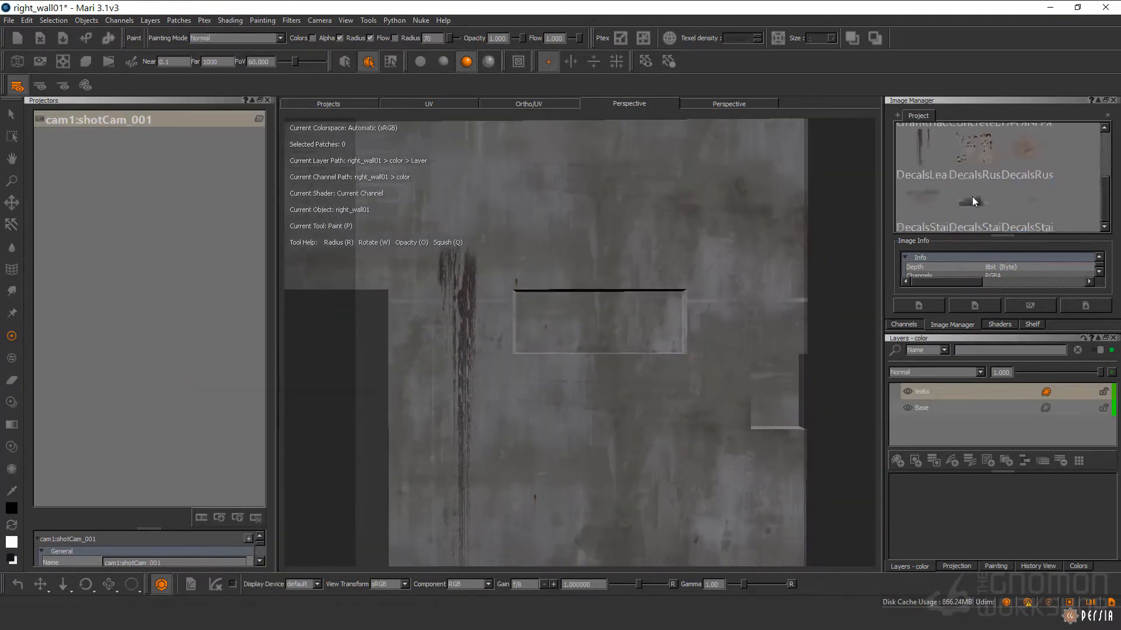
Step: Place a dark stain decal from the project images on the wall near the window recess
left_click_drag(971, 196, 782, 220)
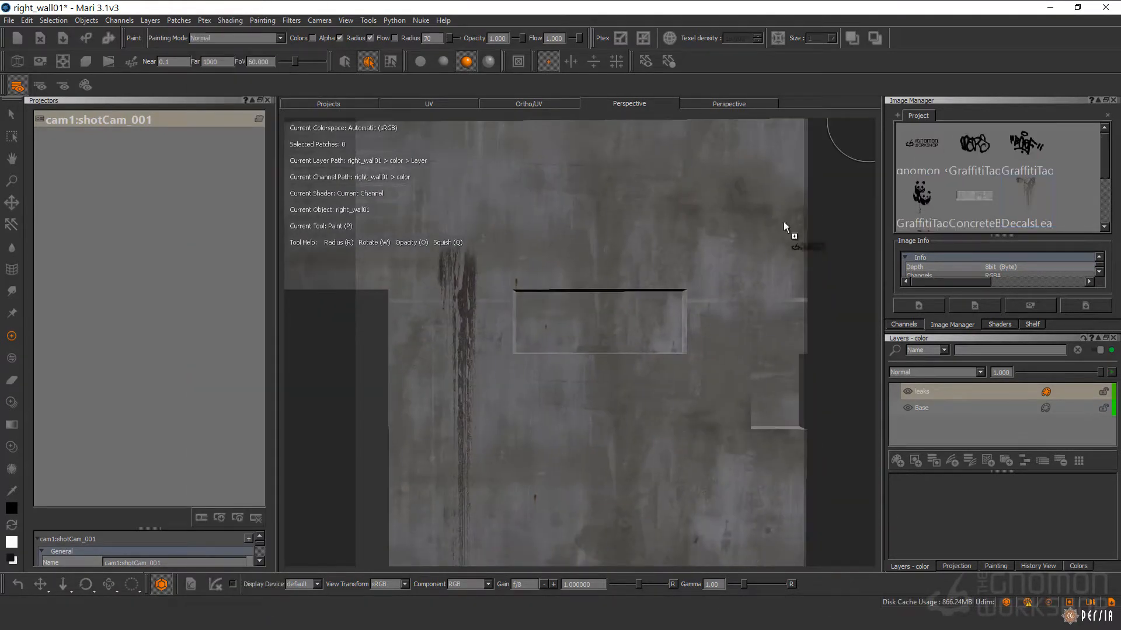
left_click_drag(707, 298, 650, 253)
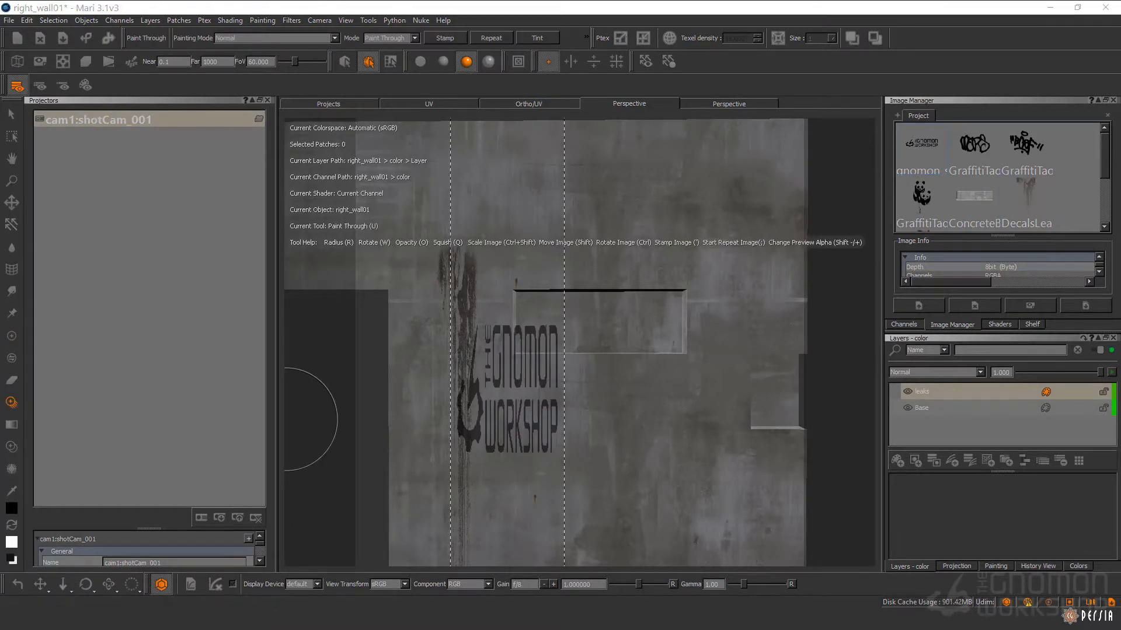
Step: Scale down the Gnomon Workshop logo image and rotate it diagonally below the window recess, undoing the last paint action
left_click_drag(510, 216, 601, 426, "ctrl+shift")
left_click_drag(540, 513, 632, 420, "shift")
left_click_drag(734, 412, 722, 354, "ctrl")
key("ctrl+z")
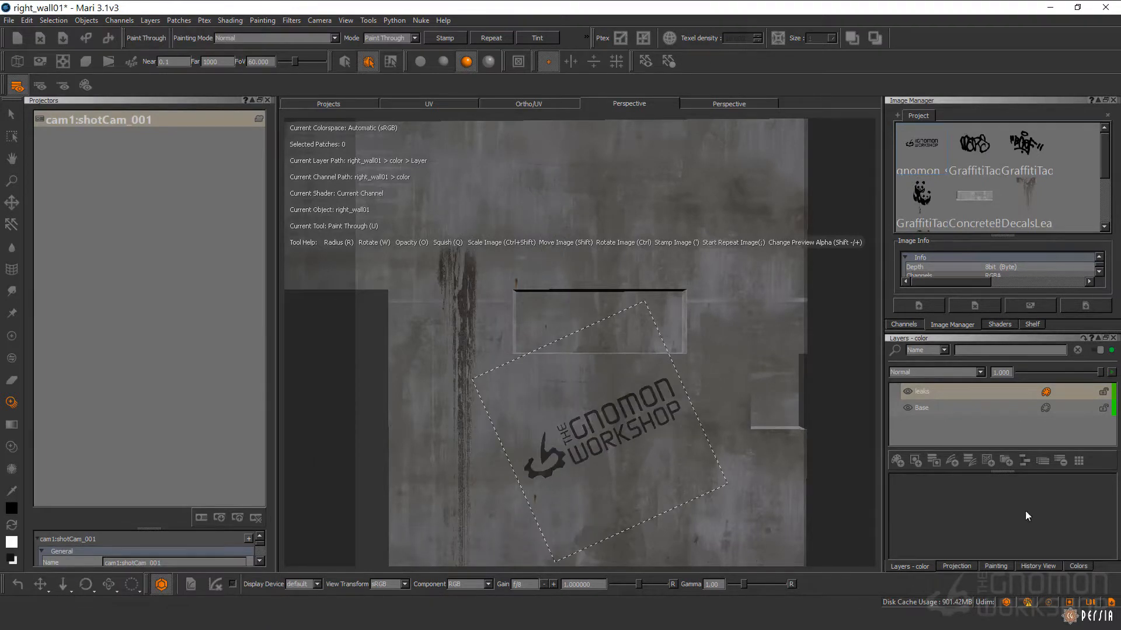
Step: Name the new top layer graffiti, paint the Gnomon Workshop logo onto it, and check the wall from the shot camera
double_click(922, 391)
type("graffiti")
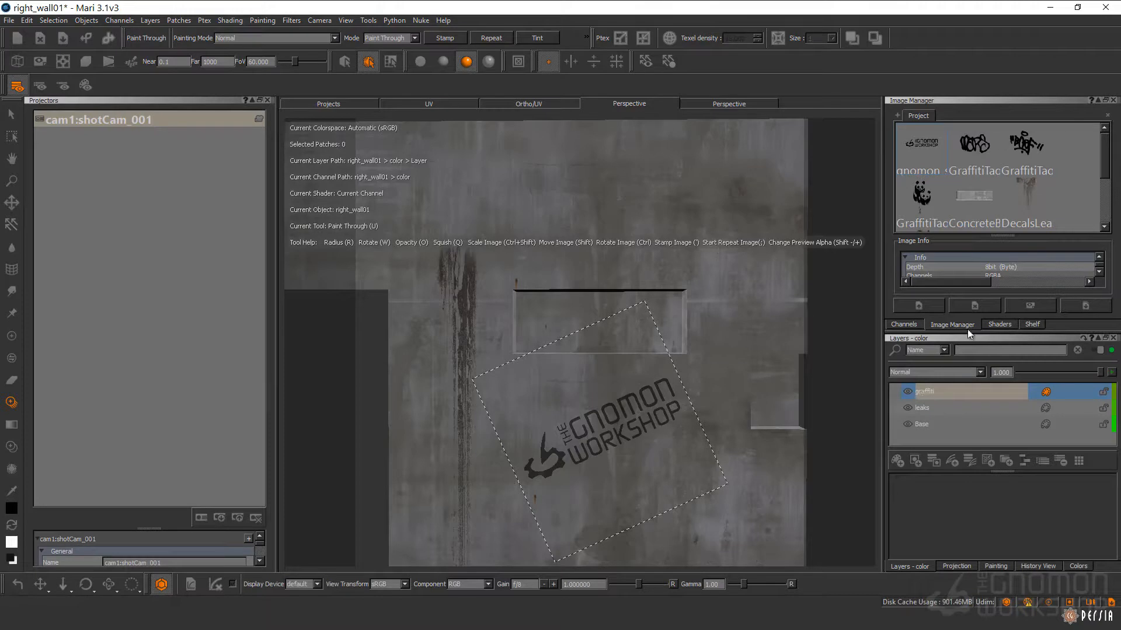
left_click(917, 326)
left_click(939, 325)
mouse_move(554, 449)
left_mouse_down()
mouse_move(659, 406)
mouse_move(676, 345)
left_mouse_up()
left_click(729, 103)
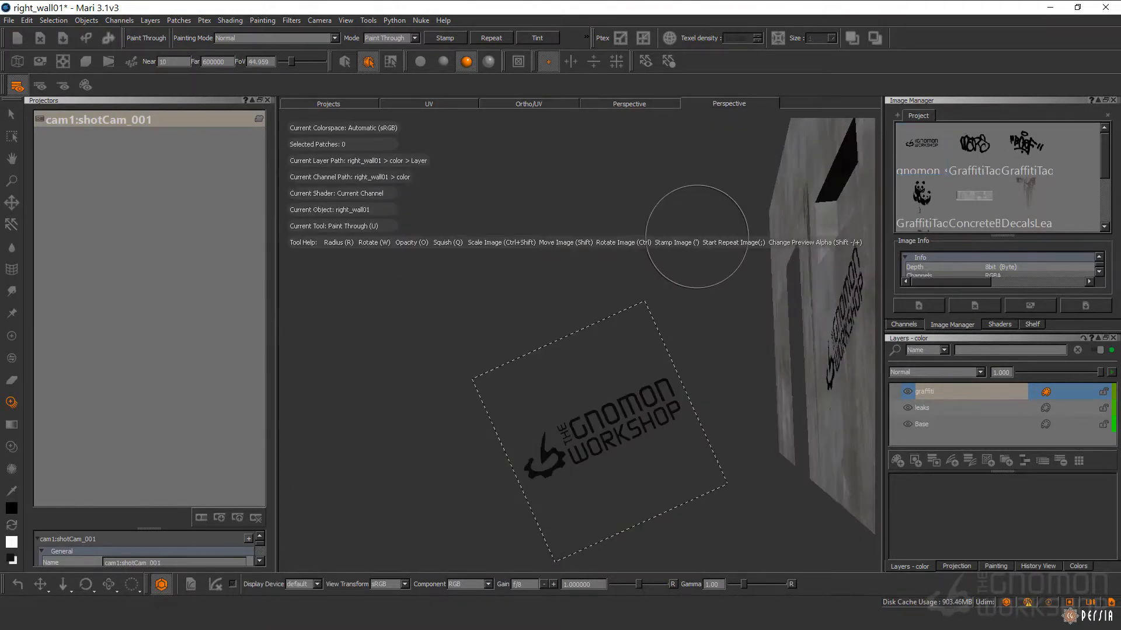
Step: Rotate the panda graffiti image upright and stamp it on the wall beside the Gnomon Workshop logo
left_click(629, 104)
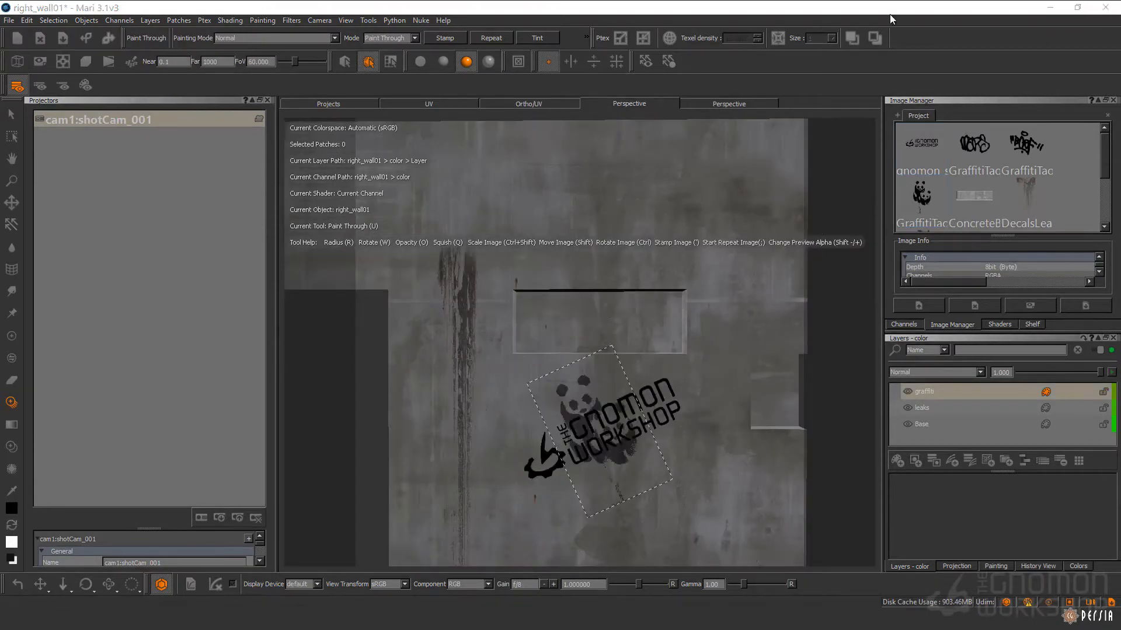
left_click(752, 103)
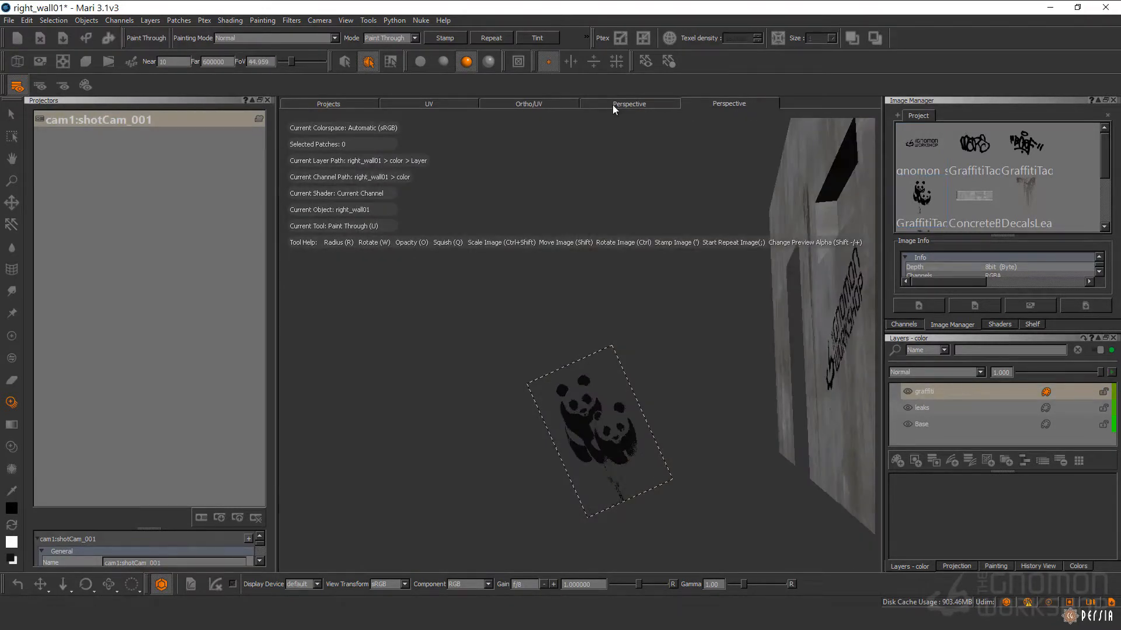
left_click(612, 104)
left_click_drag(619, 364, 620, 369, "ctrl")
key("apostrophe")
Step: Set the foreground colour to dark grey and check the painted panda in the shot perspective view
left_click(12, 509)
left_click_drag(497, 356, 475, 366)
left_click(530, 428)
left_click(733, 105)
mouse_move(587, 293)
right_mouse_down("alt")
mouse_move(715, 400)
mouse_move(572, 306)
right_mouse_up("alt")
Step: Place the rounded graffiti tag image over the dark vertical leak, scaled and rotated to slant upward
left_click(629, 104)
key("a")
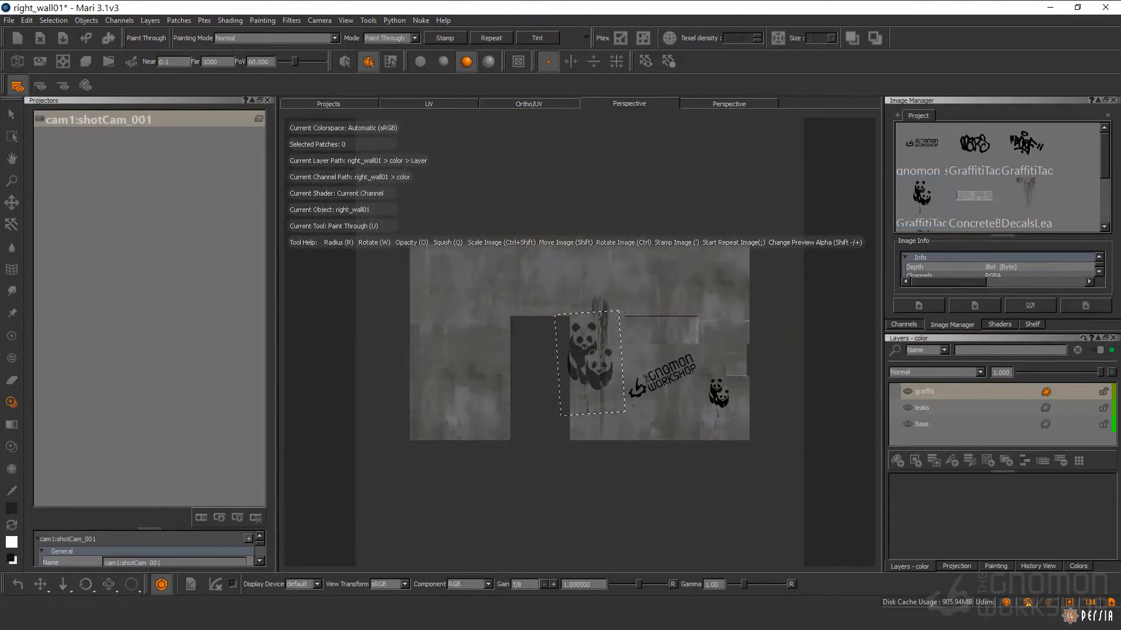
mouse_move(974, 153)
left_mouse_down()
mouse_move(604, 344)
mouse_move(619, 350)
left_mouse_up()
right_click_drag(618, 350, 608, 393, "alt")
left_click_drag(608, 393, 700, 382, "ctrl+shift")
left_click_drag(742, 380, 737, 332, "ctrl")
left_click_drag(628, 380, 584, 383, "shift")
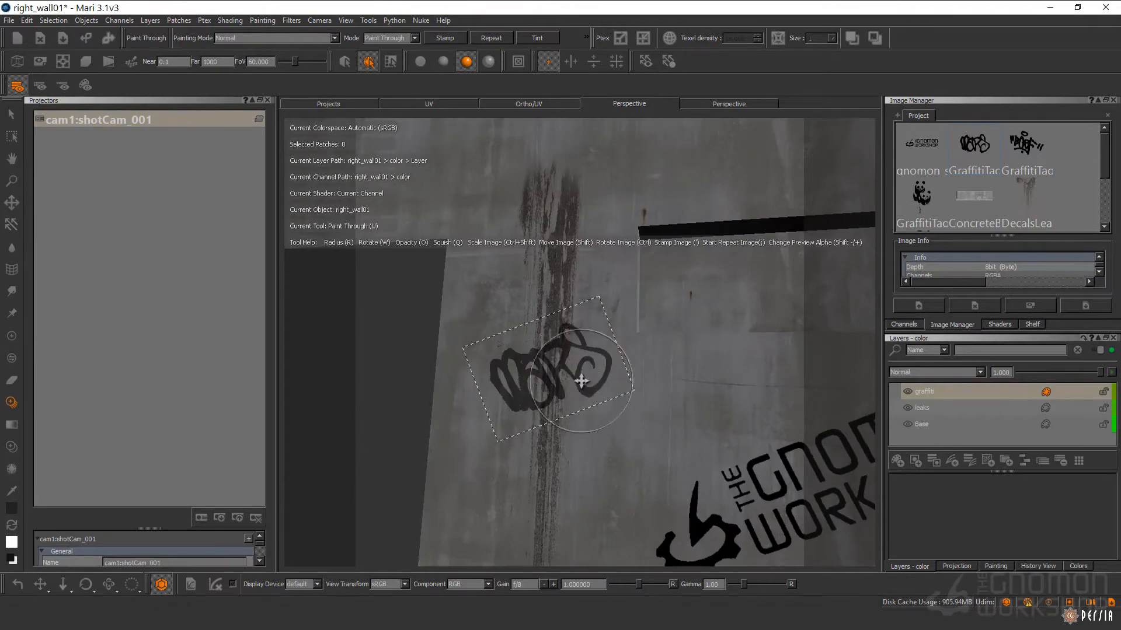
Step: Set the foreground colour back to black and paint the slightly enlarged graffiti tag across the dark leak
left_click(12, 511)
left_click(601, 304)
left_click(531, 428)
left_click(12, 509)
left_click(492, 381)
left_click(532, 428)
left_click_drag(577, 359, 598, 357, "ctrl+shift")
mouse_move(589, 361)
left_mouse_down()
mouse_move(513, 379)
mouse_move(525, 275)
mouse_move(560, 269)
left_mouse_up()
left_click(726, 103)
Step: Scale down the graffiti tag with quotation marks and paint it just below the Gnomon Workshop logo
left_click(530, 105)
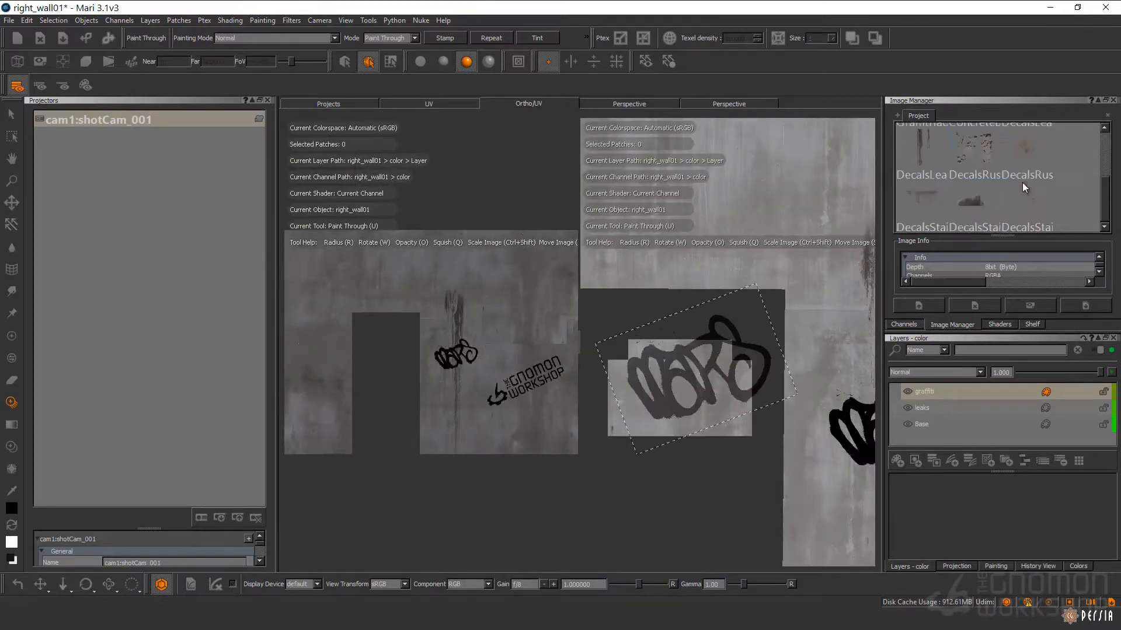
left_click_drag(595, 339, 663, 358)
left_click(629, 104)
right_click_drag(526, 327, 590, 332, "alt")
left_click_drag(591, 368, 497, 365, "shift")
mouse_move(497, 366)
left_mouse_down("ctrl+shift")
mouse_move(471, 365)
mouse_move(645, 393)
left_mouse_up("ctrl+shift")
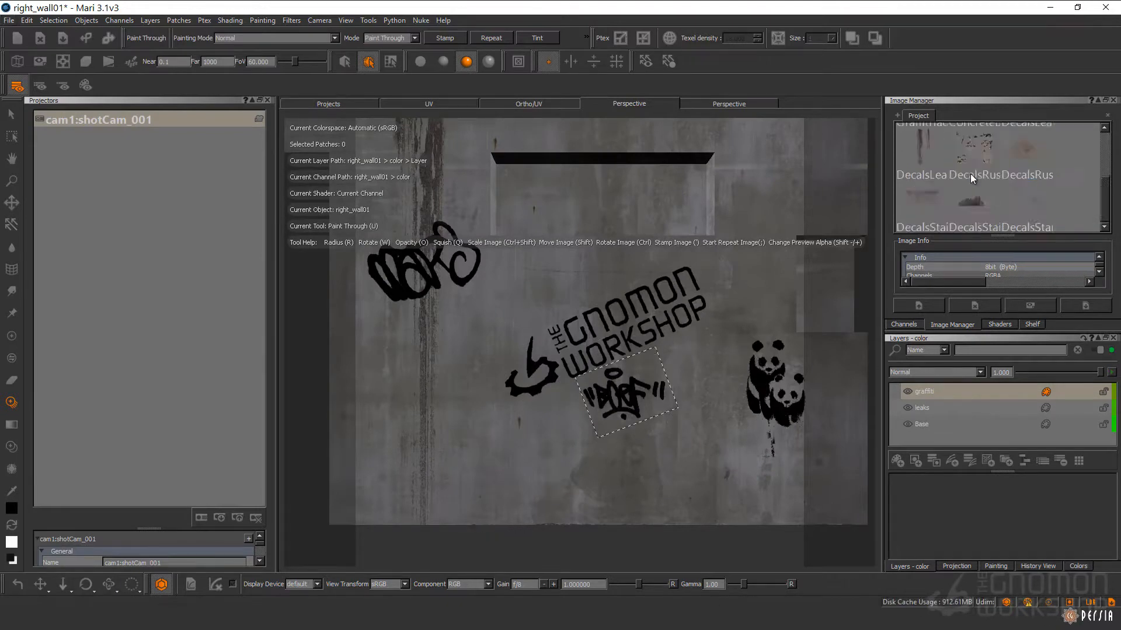
left_click(729, 104)
left_click_drag(734, 217, 768, 277, "alt")
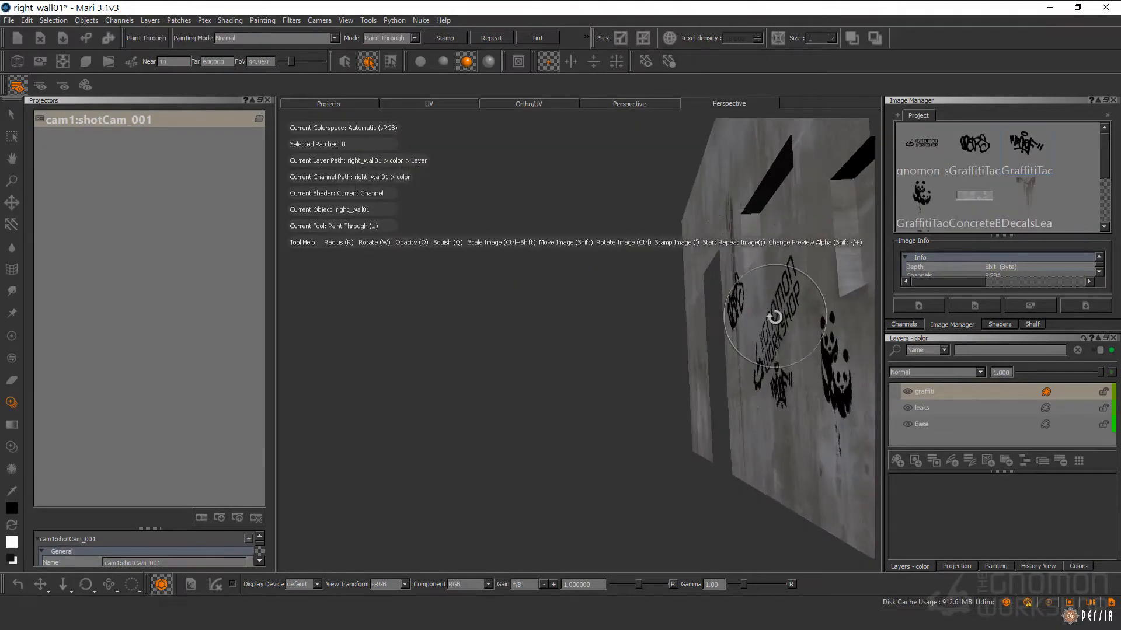
left_click(597, 104)
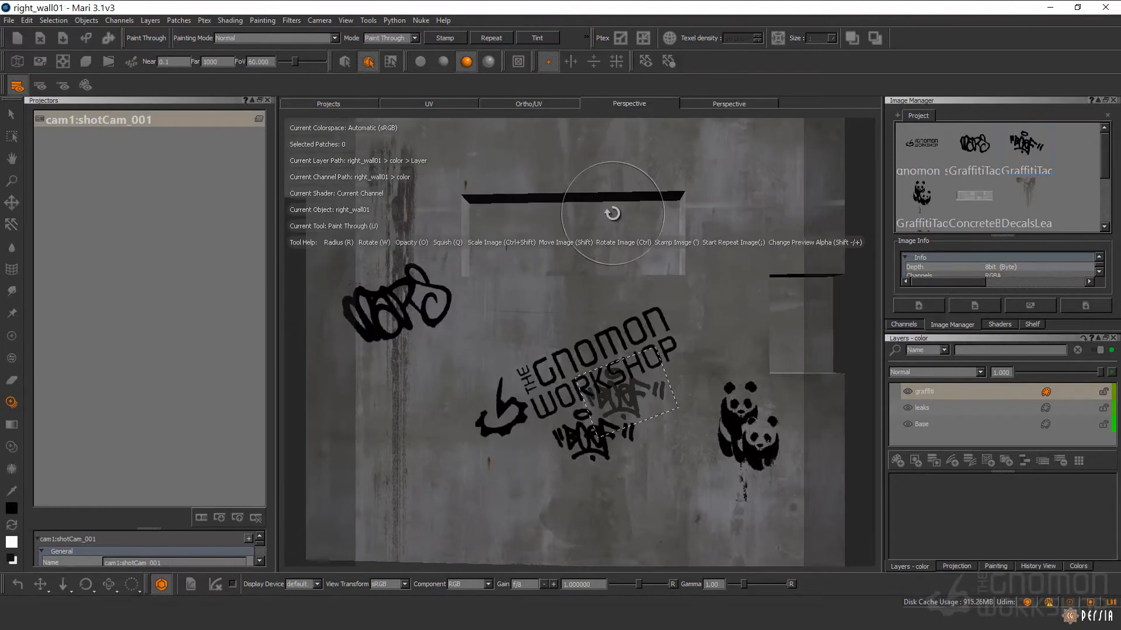
Step: Straighten the brown stain decal, stretch it along the edge under the window recess, and paint it on the leaks layer
scroll(1028, 200, "down", 3)
left_click_drag(611, 306, 636, 327)
left_click_drag(671, 340, 467, 409, "ctrl")
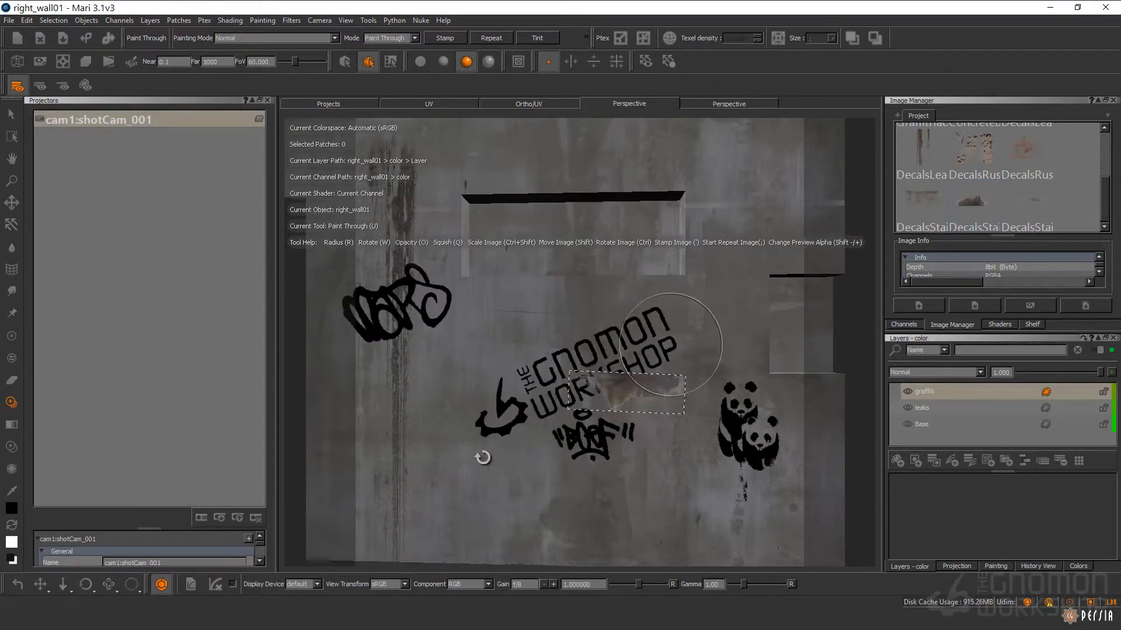
left_click_drag(645, 370, 565, 280, "shift")
key("a")
right_click_drag(447, 421, 631, 291, "alt")
middle_click_drag(632, 290, 568, 272, "alt")
left_click_drag(533, 349, 570, 338, "shift")
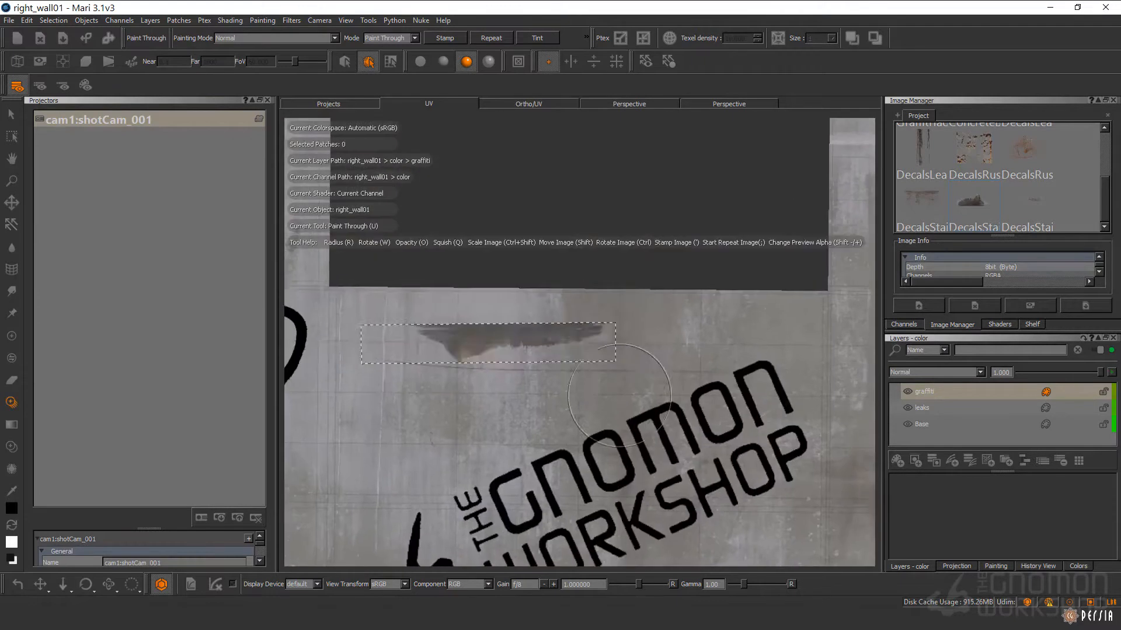
left_click_drag(671, 301, 765, 306, "shift")
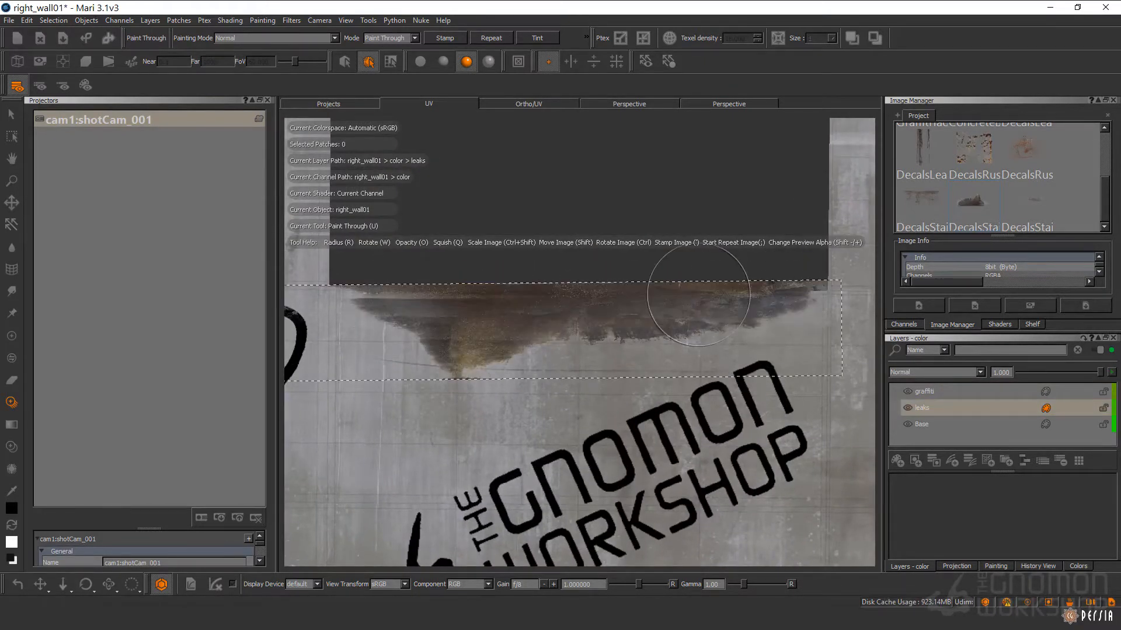
Step: Clean up the leftover edge of the stain with the Paint tool in Clear mode, and restore Normal mode
key("p")
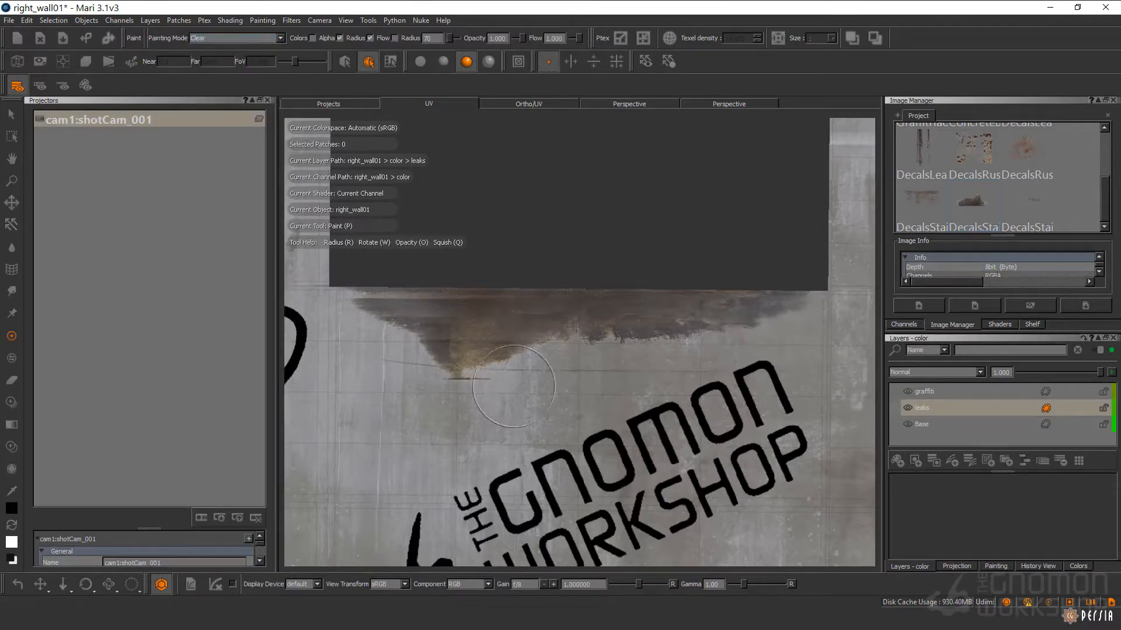
left_click(709, 103)
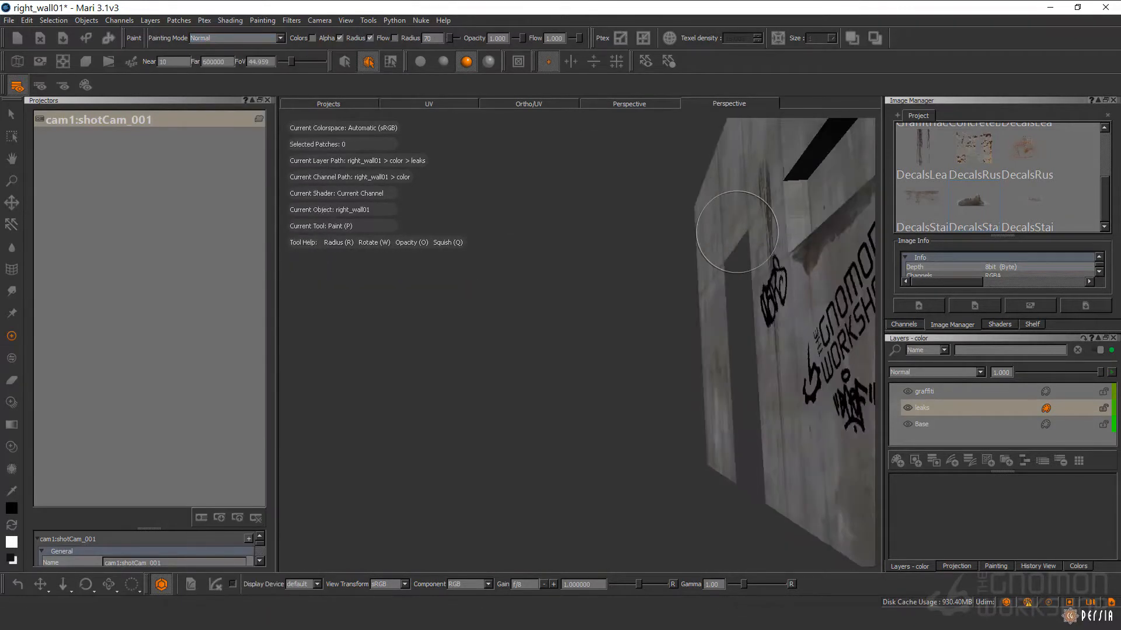
left_click_drag(694, 166, 655, 152, "alt")
Step: Bring the orange rust leak decal onto the wall above the pandas in the UV view and reposition it
left_click(505, 103)
left_click(444, 104)
right_click_drag(625, 328, 798, 412, "alt")
middle_click_drag(798, 412, 477, 250, "alt")
scroll(912, 204, "down", 1)
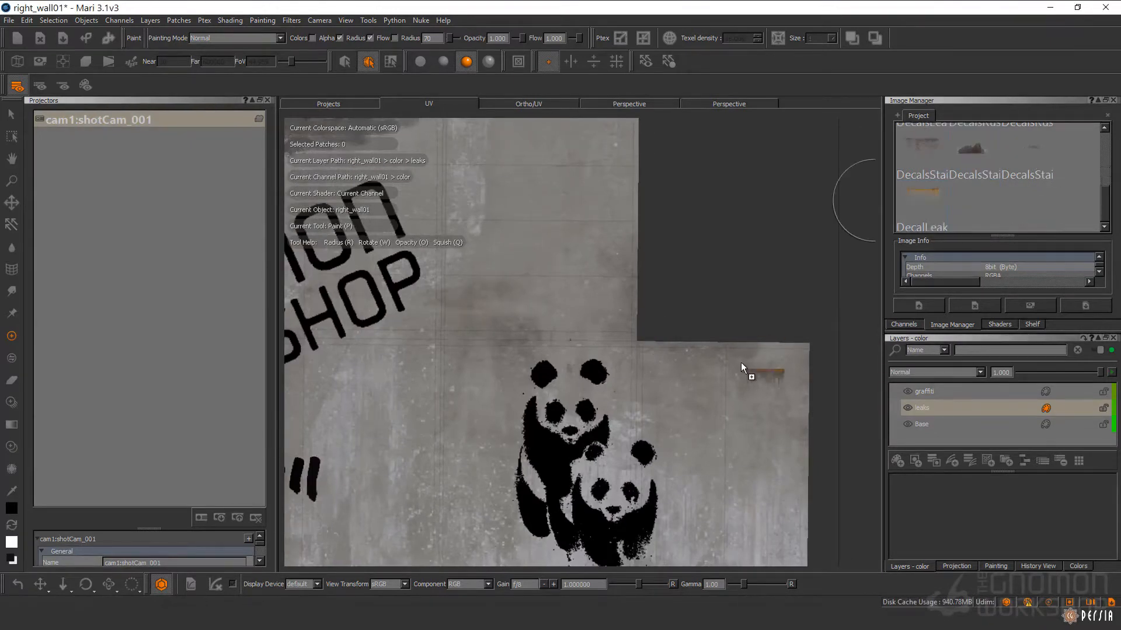
left_click_drag(631, 194, 420, 470, "ctrl")
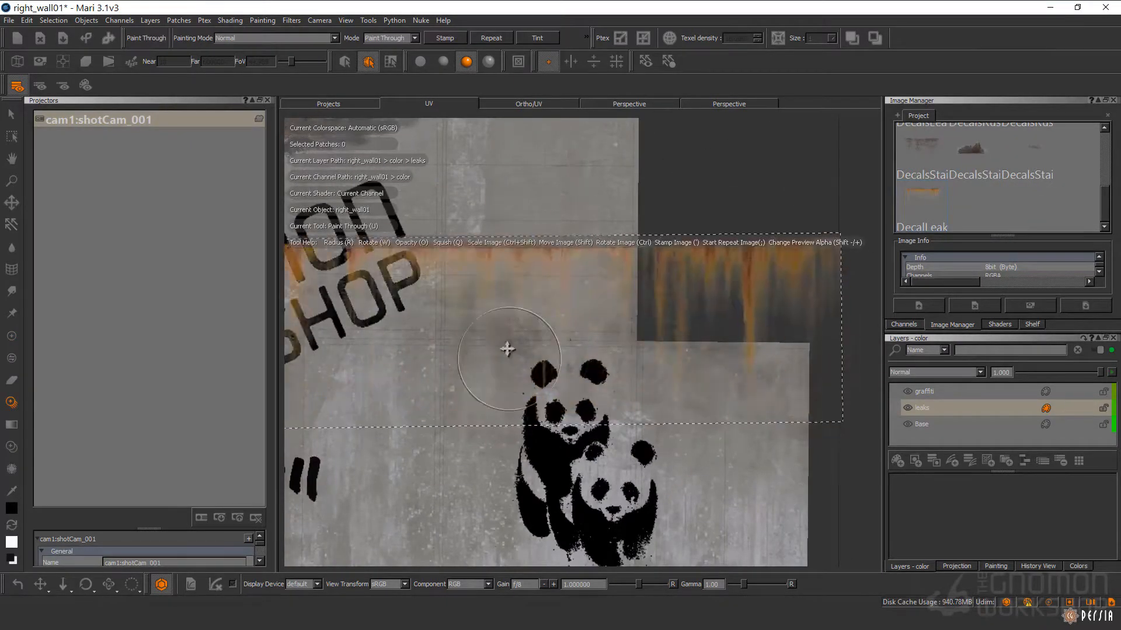
left_click_drag(503, 319, 761, 382, "shift")
Step: Scale the rust leak decal down, align it with the recess edge beside the pandas, and paint it on the leaks layer
middle_click_drag(762, 382, 650, 383, "alt")
left_click_drag(650, 383, 680, 418, "shift")
left_click_drag(758, 438, 645, 396, "ctrl+shift")
left_click_drag(798, 400, 753, 387, "shift")
left_click_drag(676, 426, 678, 463, "ctrl+shift")
left_click_drag(751, 374, 646, 368)
left_click(719, 105)
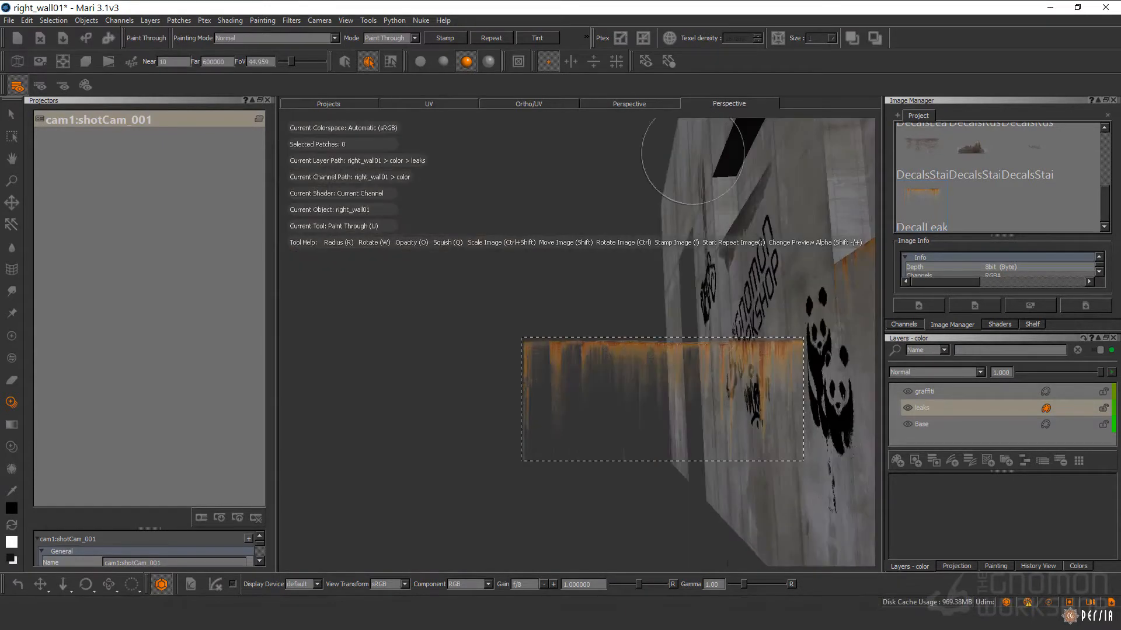
Step: Shift the rust leak decal along the recess edge, paint it again, and save the project
left_click(435, 104)
mouse_move(750, 366)
left_mouse_down("shift")
mouse_move(595, 387)
mouse_move(588, 366)
left_mouse_up("shift")
left_click_drag(585, 366, 588, 365)
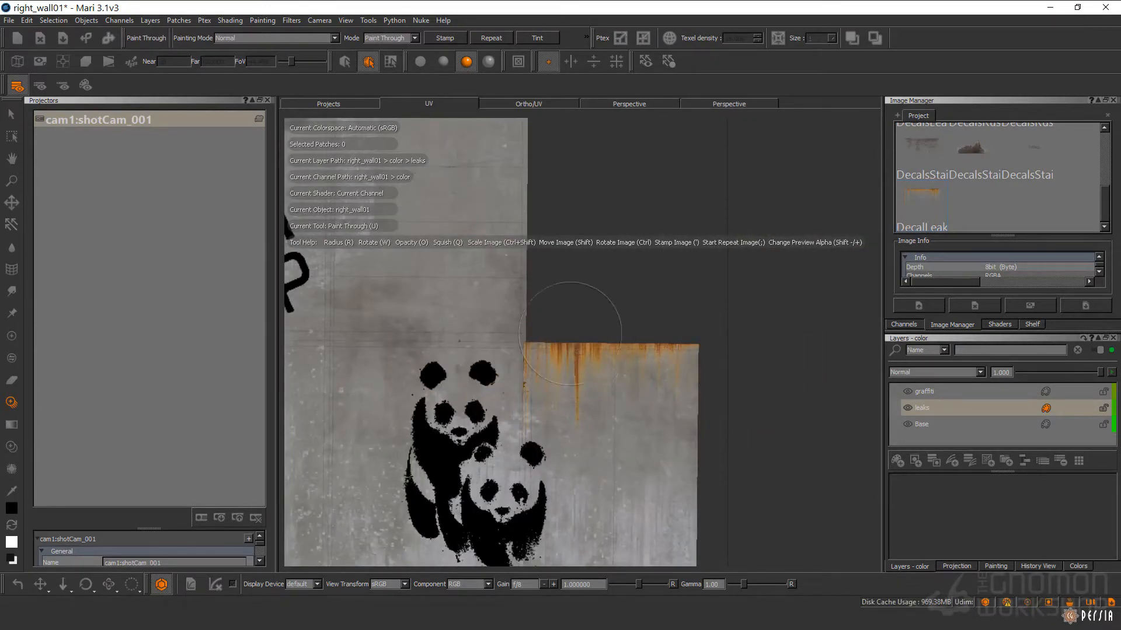
left_click(722, 105)
key("ctrl+s")
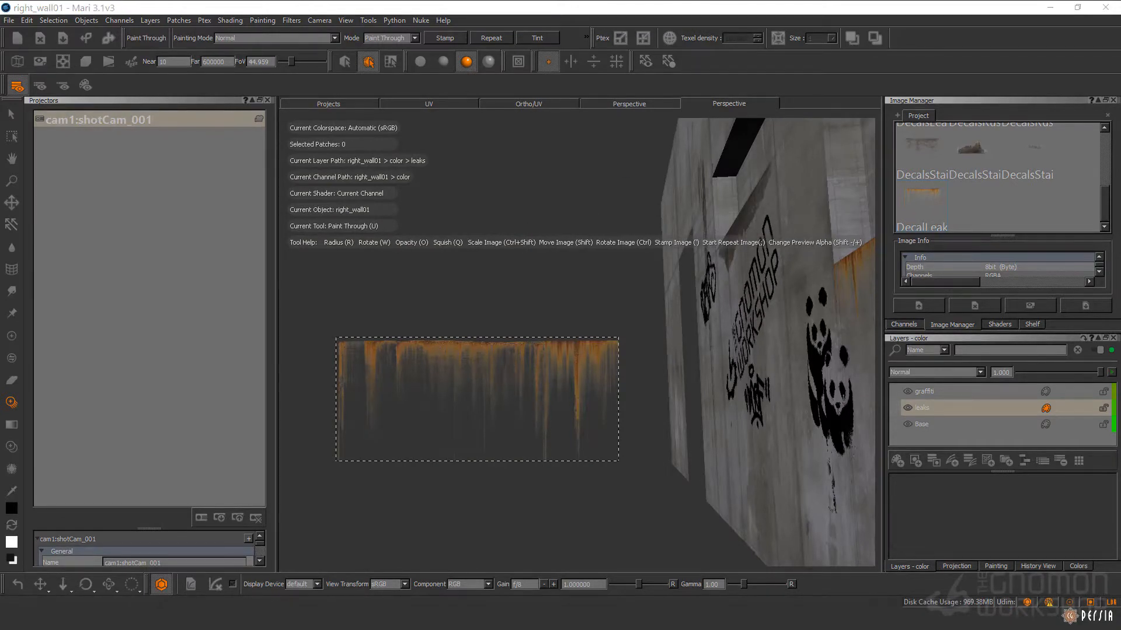
Step: Place the dark leak decal at the inner corner of the rusted recess edge and stamp it
left_click(453, 105)
mouse_move(528, 392)
left_mouse_down()
mouse_move(543, 394)
mouse_move(583, 453)
left_mouse_up()
key("apostrophe")
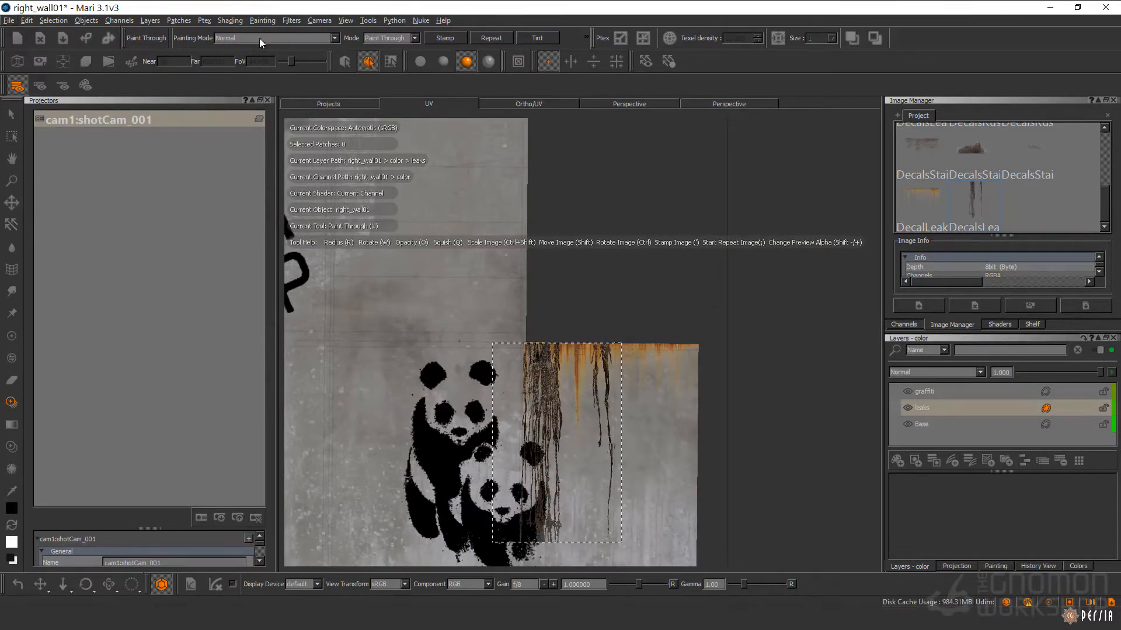
Step: Erase the hard lower ends of the dark leak beside the pandas using Clear mode with radius 16, and restore Normal mode
left_click(12, 337)
right_click_drag(572, 455, 602, 433, "alt")
middle_click_drag(602, 433, 628, 411, "alt")
key("r")
left_click_drag(627, 411, 596, 410)
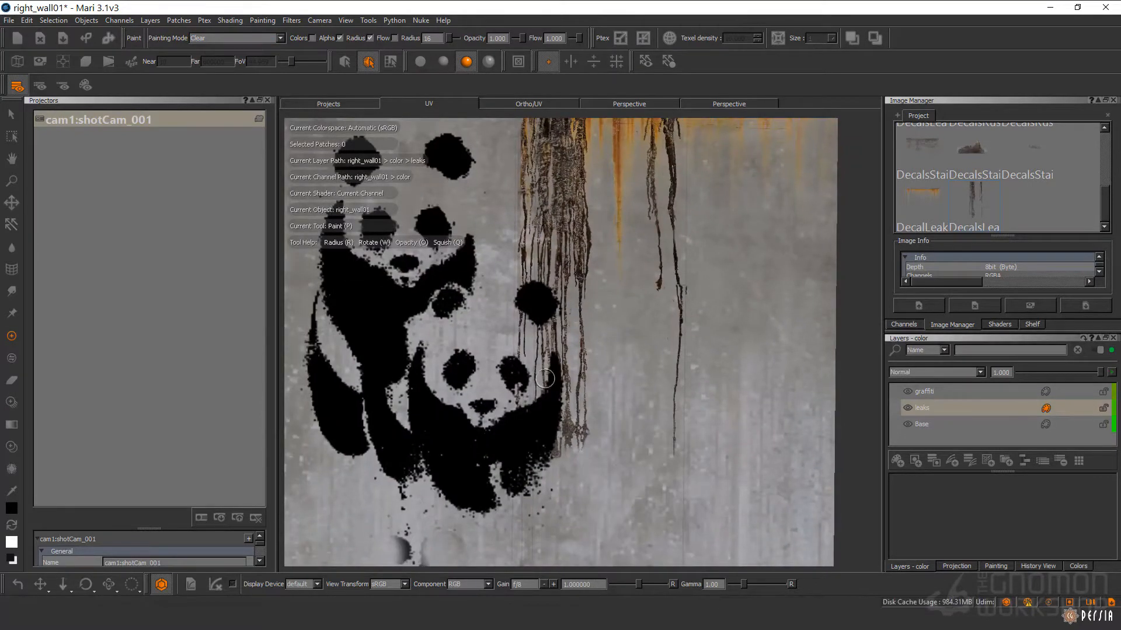
middle_click_drag(522, 355, 533, 380, "alt")
left_click(270, 39)
left_click(257, 27)
right_click_drag(543, 257, 496, 283, "alt")
left_click(729, 104)
mouse_move(631, 230)
left_mouse_down("alt")
mouse_move(525, 233)
mouse_move(718, 362)
mouse_move(521, 346)
mouse_move(601, 393)
mouse_move(680, 415)
left_mouse_up("alt")
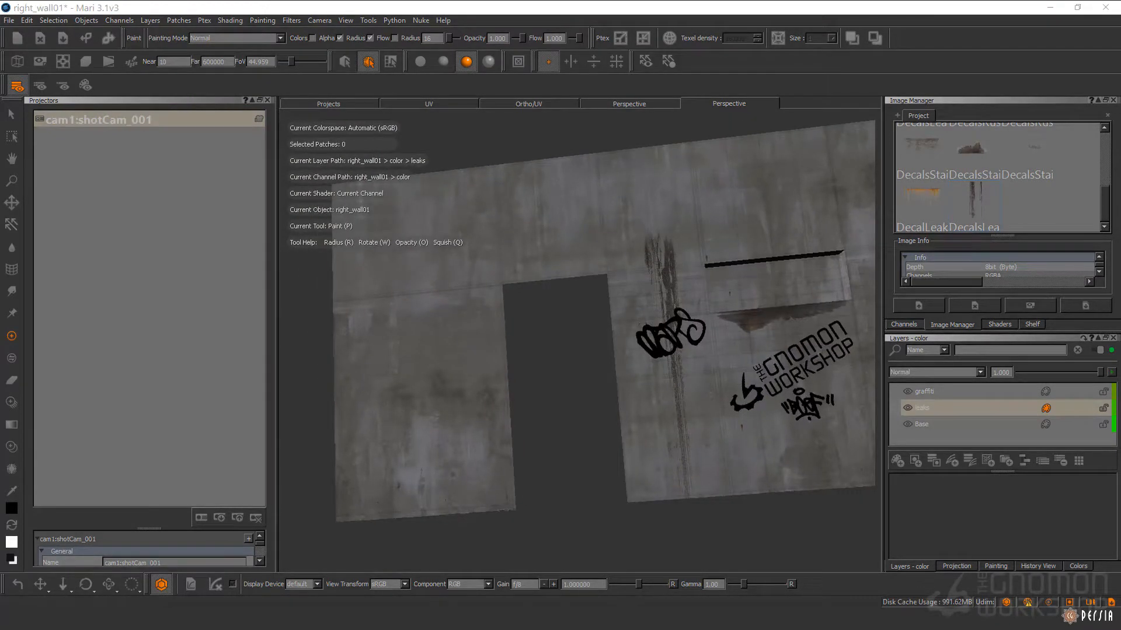
Step: Place the brown peeling stain decal on the wall section beside the doorway, stretched taller and narrowed
scroll(1048, 208, "up", 2)
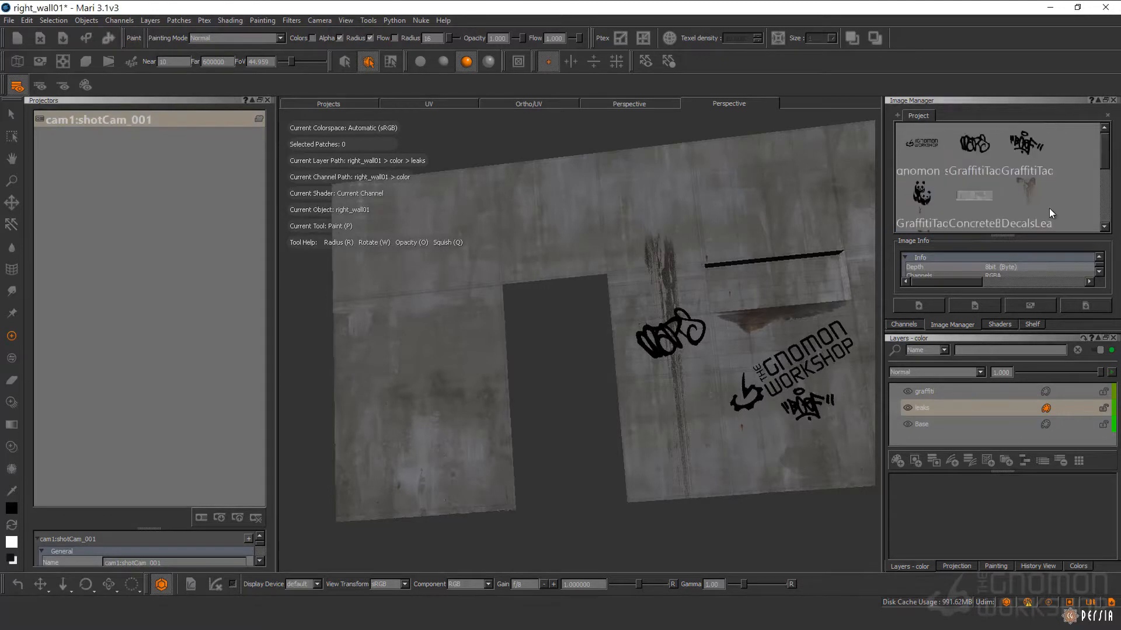
mouse_move(1048, 207)
left_mouse_down()
mouse_move(521, 305)
mouse_move(554, 197)
mouse_move(131, 120)
left_mouse_up()
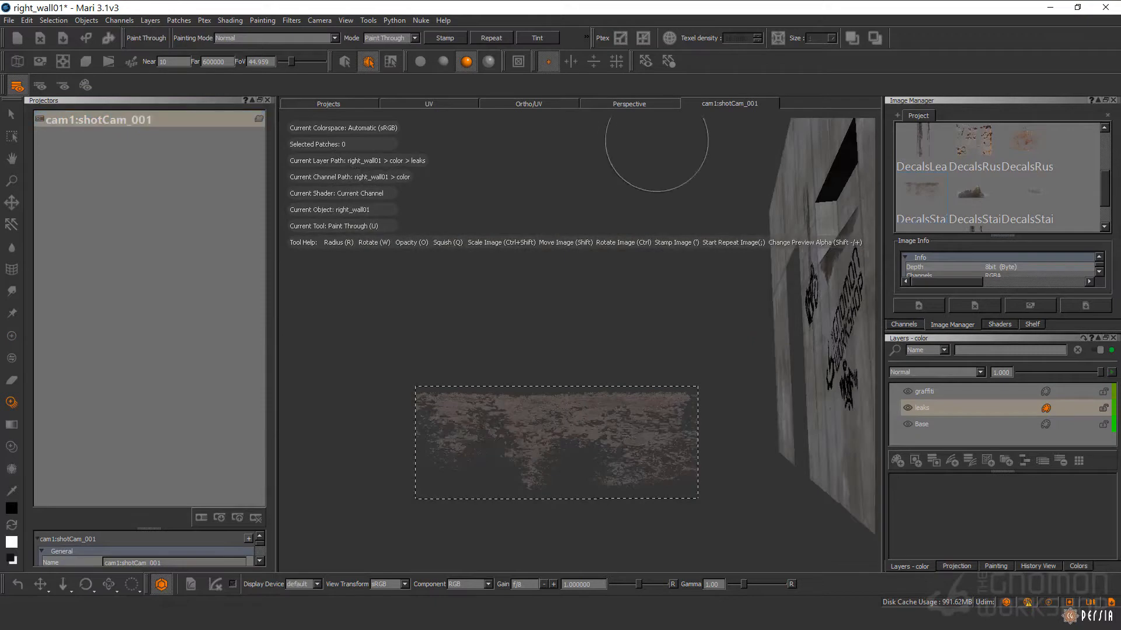
left_click(430, 104)
right_click_drag(781, 150, 555, 245, "alt")
middle_click_drag(555, 245, 795, 292, "alt")
left_click_drag(554, 349, 556, 482, "ctrl+shift")
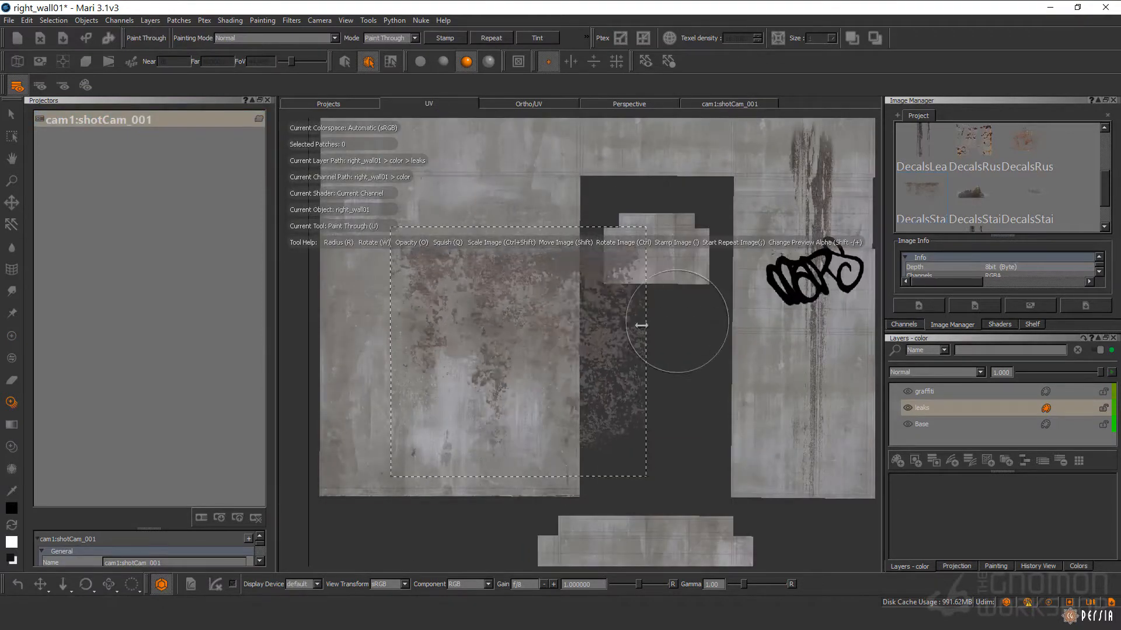
left_click_drag(680, 321, 558, 322, "ctrl+shift")
Step: Align the brown stain with the doorway edge, paint it onto the wall, and check it from the shot camera
left_click_drag(503, 342, 541, 286, "shift")
left_click_drag(501, 219, 561, 398)
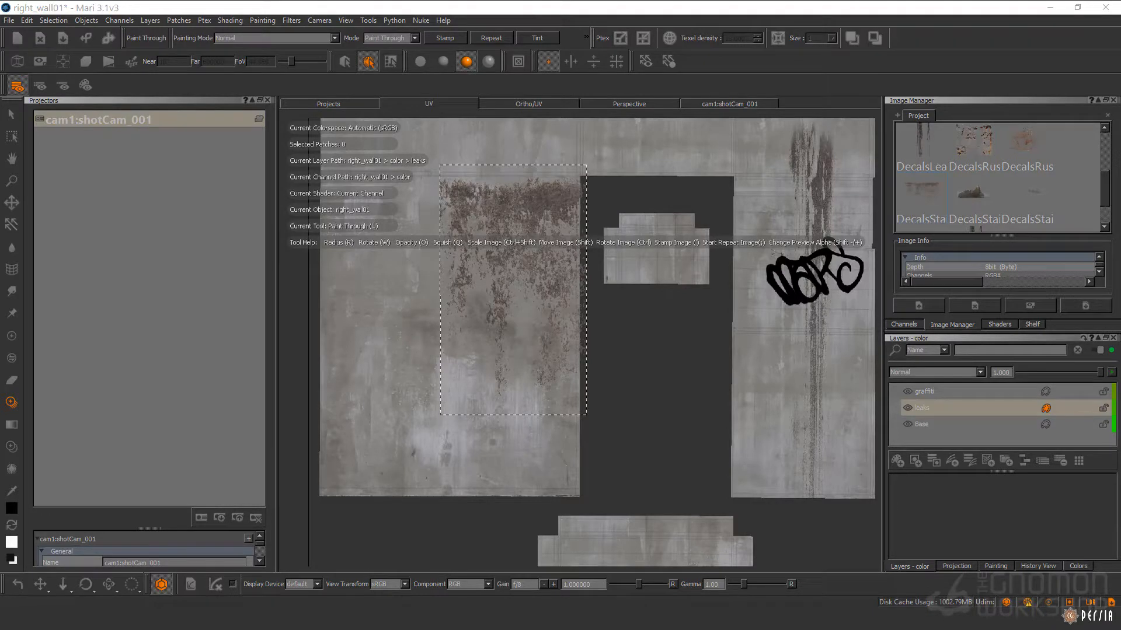
middle_click_drag(558, 236, 544, 240, "alt")
key("p")
left_click(729, 103)
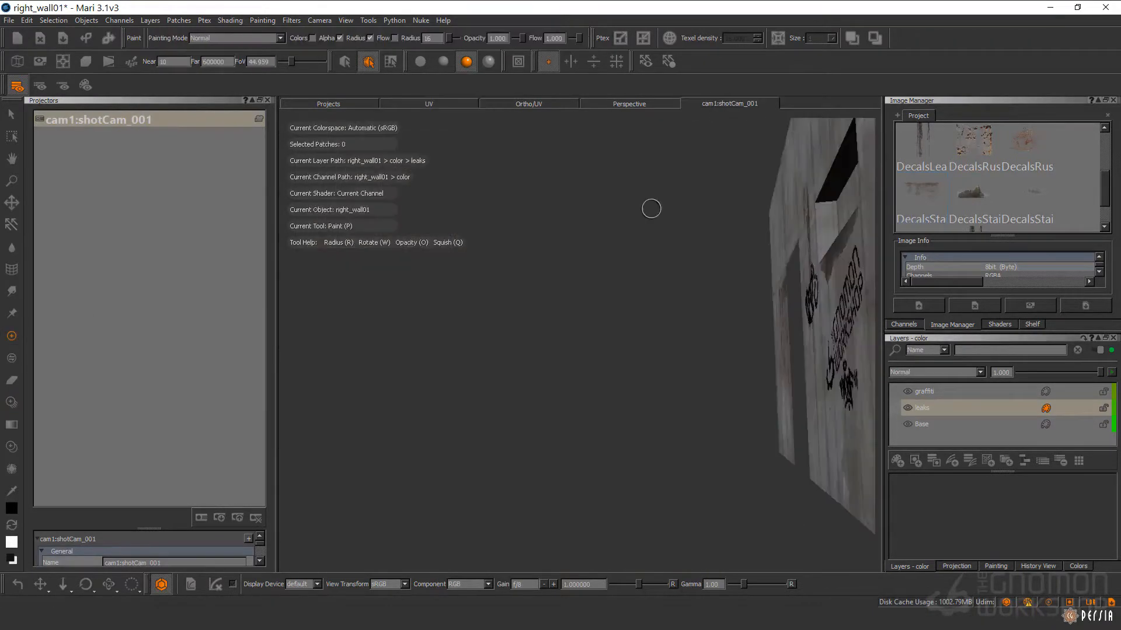
left_click_drag(651, 209, 710, 244, "alt")
middle_click_drag(710, 244, 675, 282, "alt")
scroll(946, 271, "down", 4)
Step: Add a spec channel to right_wall01 with size 8192 x 8192 and depth 8bit (Byte)
left_click(905, 325)
mouse_move(986, 243)
left_mouse_down()
mouse_move(985, 223)
mouse_move(983, 244)
left_mouse_up()
left_click(903, 233)
left_click(605, 277)
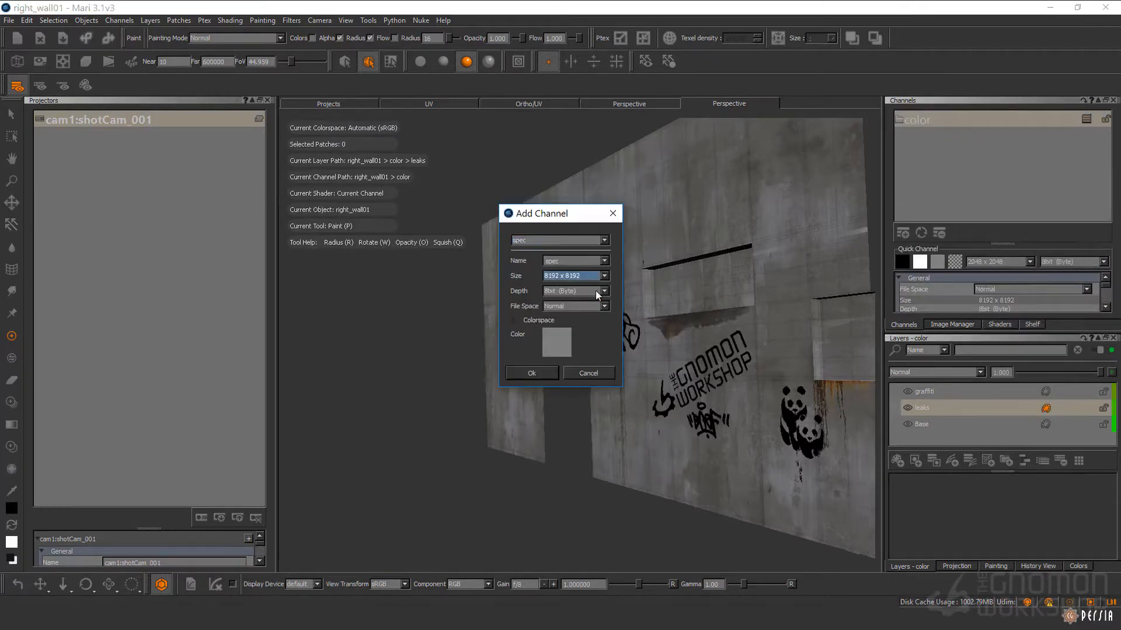
left_click(586, 285)
left_click(531, 372)
left_click(1086, 119)
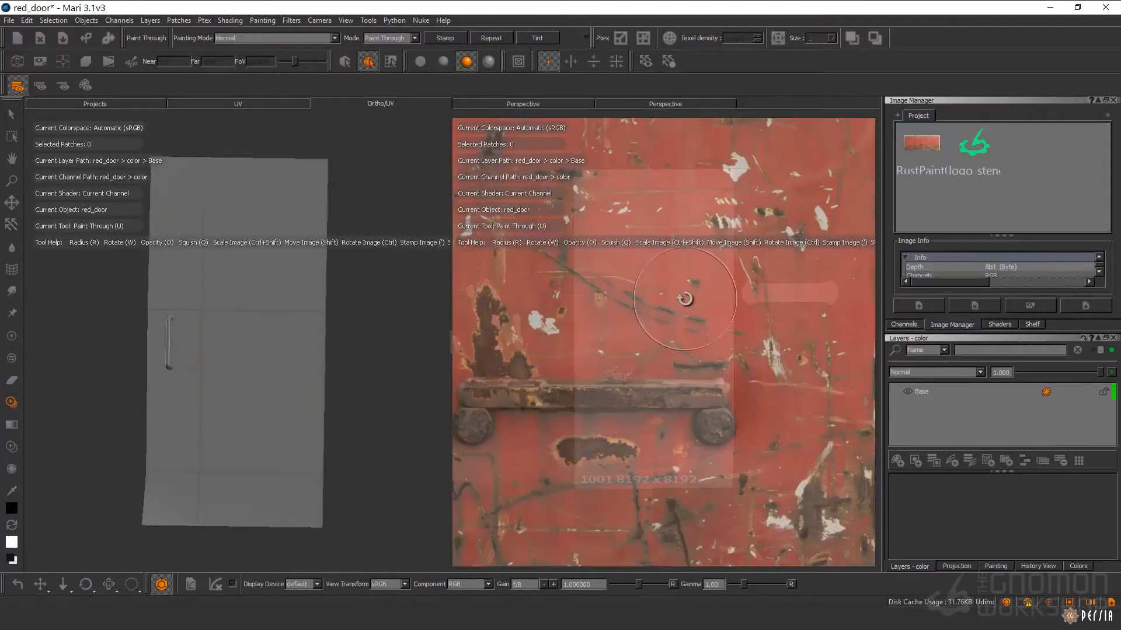
Step: Scale and position the RustPaint image so that it covers the red_door's main UV shell
left_click_drag(726, 271, 235, 233, "ctrl+shift")
mouse_move(682, 200)
left_mouse_down("ctrl+shift")
mouse_move(681, 267)
mouse_move(719, 257)
mouse_move(632, 428)
mouse_move(679, 212)
mouse_move(583, 227)
left_mouse_up("ctrl+shift")
left_click_drag(594, 216, 622, 248, "shift")
left_click_drag(644, 260, 760, 262, "ctrl+shift")
left_click_drag(642, 494, 642, 499, "ctrl+shift")
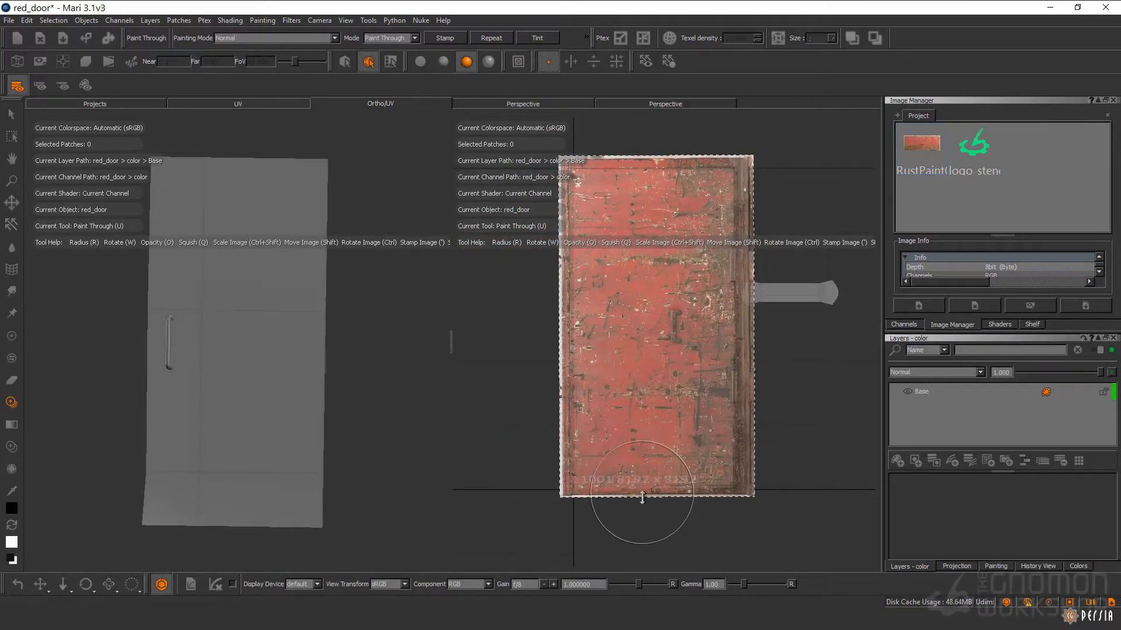
left_click_drag(562, 353, 562, 352, "ctrl+shift")
mouse_move(654, 152)
left_mouse_down("ctrl+shift")
mouse_move(655, 163)
mouse_move(654, 152)
left_mouse_up("ctrl+shift")
Step: Paint the RustPaint texture over the whole door on the Base layer, undoing the first attempt, and bake it
mouse_move(685, 251)
left_mouse_down()
mouse_move(688, 204)
mouse_move(655, 328)
left_mouse_up()
key("ctrl+z")
mouse_move(681, 245)
left_mouse_down()
mouse_move(619, 192)
mouse_move(689, 443)
mouse_move(692, 225)
left_mouse_up()
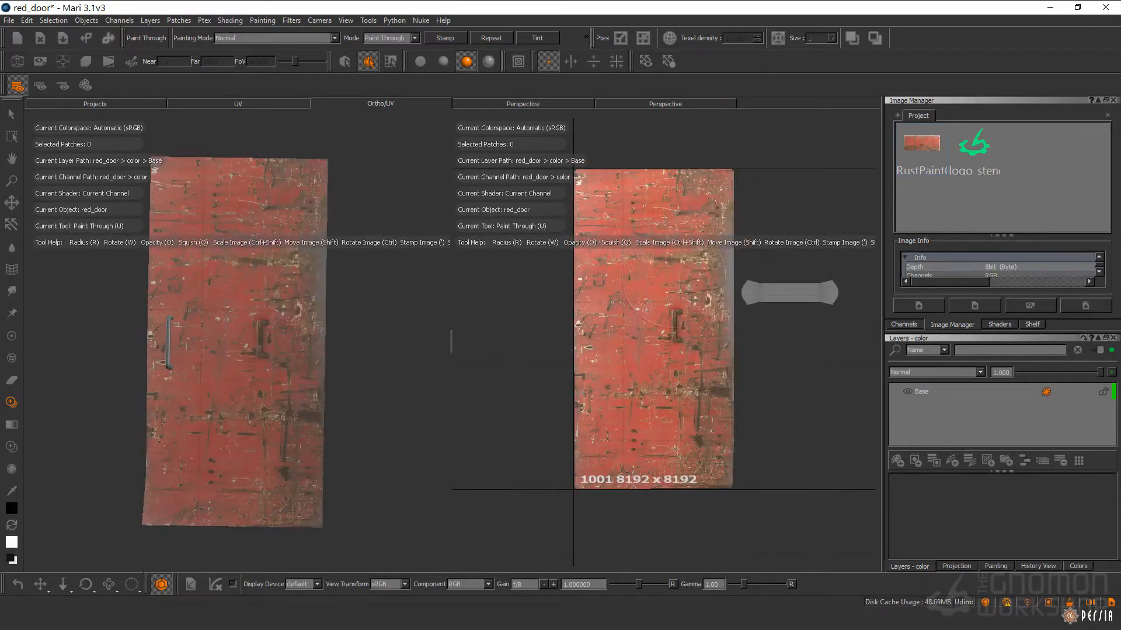
key("b")
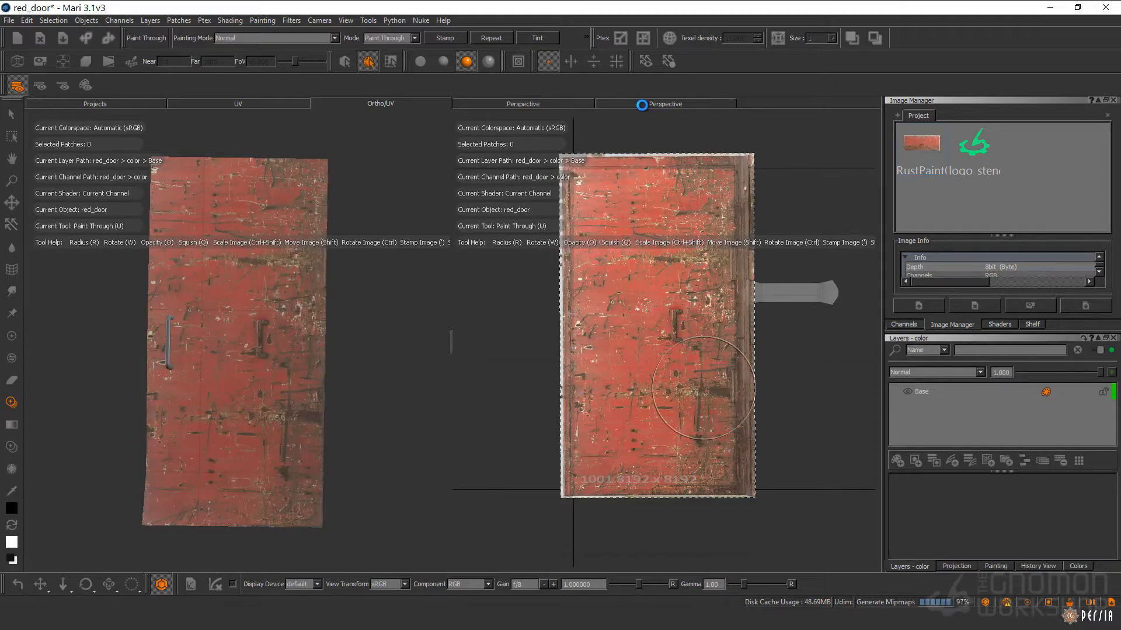
Step: Remove the dark handle-shaped mark in the middle of the door by cloning clean red paint with Clone Stamp
left_click(644, 109)
left_click_drag(601, 201, 571, 289, "alt")
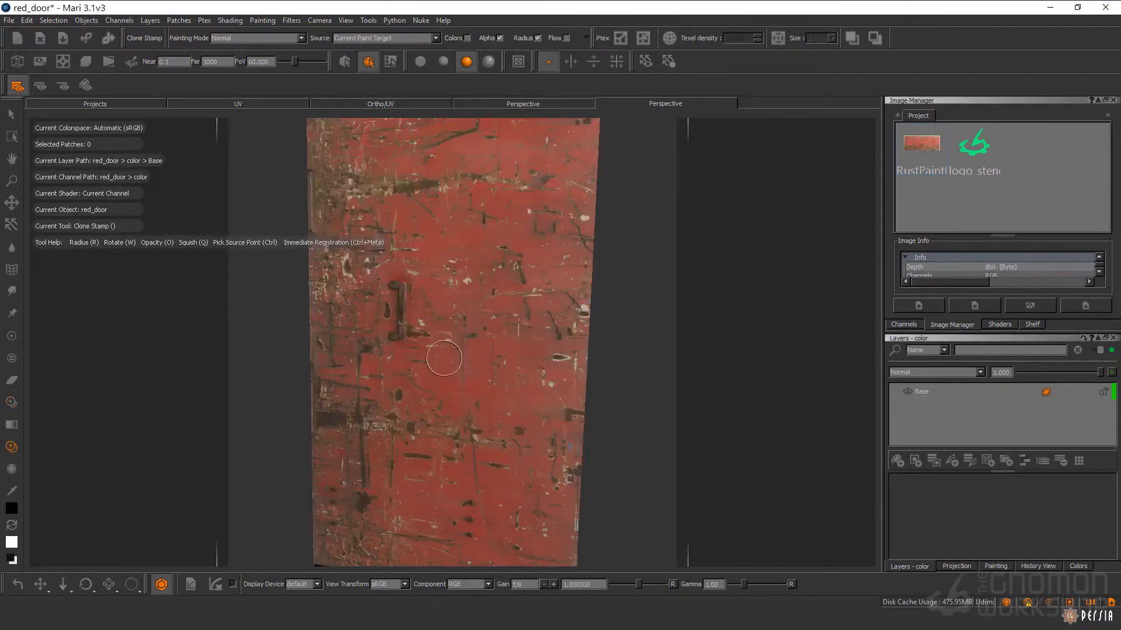
right_click(457, 291)
left_click_drag(430, 317, 457, 296, "alt")
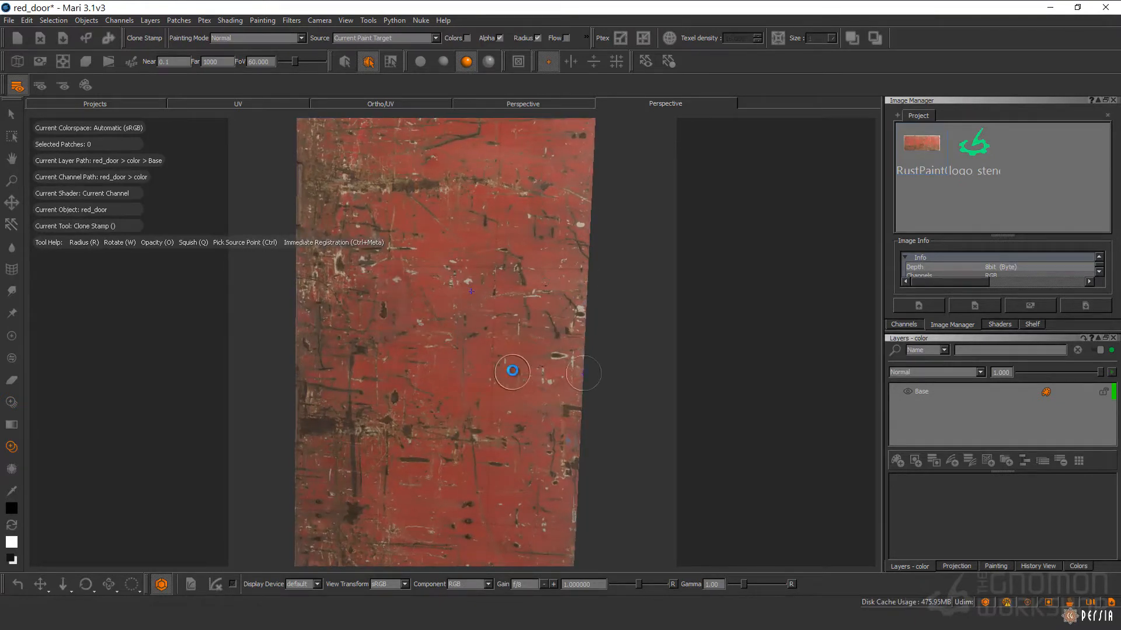
mouse_move(510, 368)
left_mouse_down("alt")
mouse_move(570, 310)
mouse_move(698, 382)
mouse_move(664, 350)
mouse_move(380, 430)
mouse_move(493, 350)
mouse_move(578, 353)
left_mouse_up("alt")
Step: Add a hidden Tiled layer above Base in the door's color channel and reselect the Base layer
left_click(999, 324)
left_click_drag(1024, 209, 1008, 208)
right_click_drag(545, 321, 525, 233, "alt")
middle_click_drag(514, 228, 497, 327, "alt")
left_click_drag(497, 326, 493, 318, "alt")
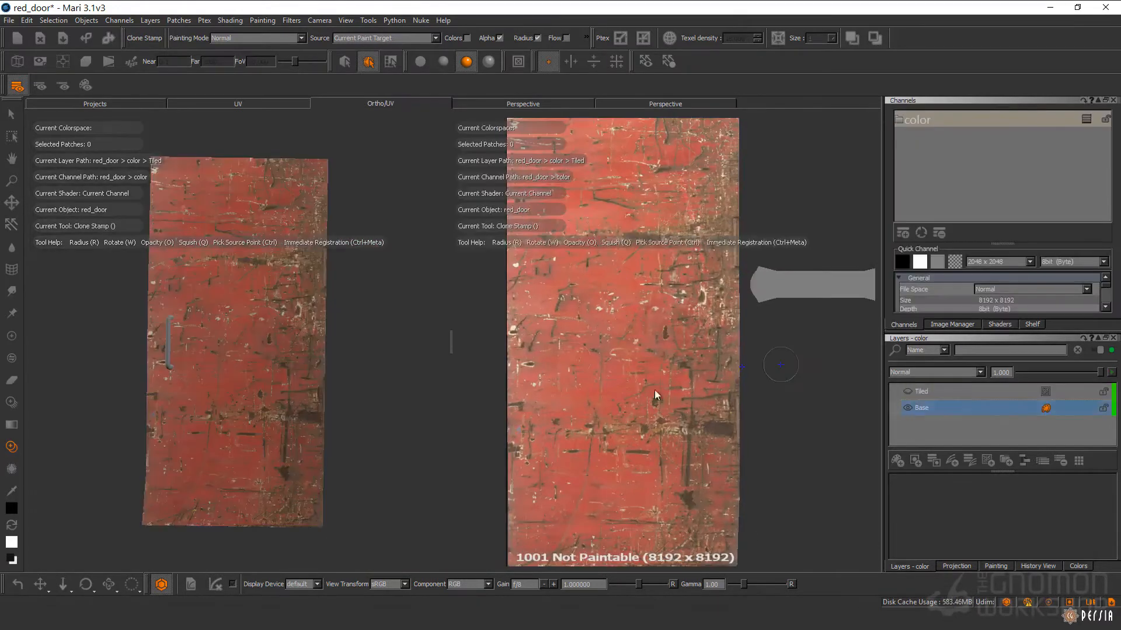
Step: Enlarge the Clone Stamp brush and clone clean red paint over the dark worn areas on the door's upper right side
key("r")
left_click_drag(613, 373, 617, 353)
right_click(617, 354)
left_click(593, 316)
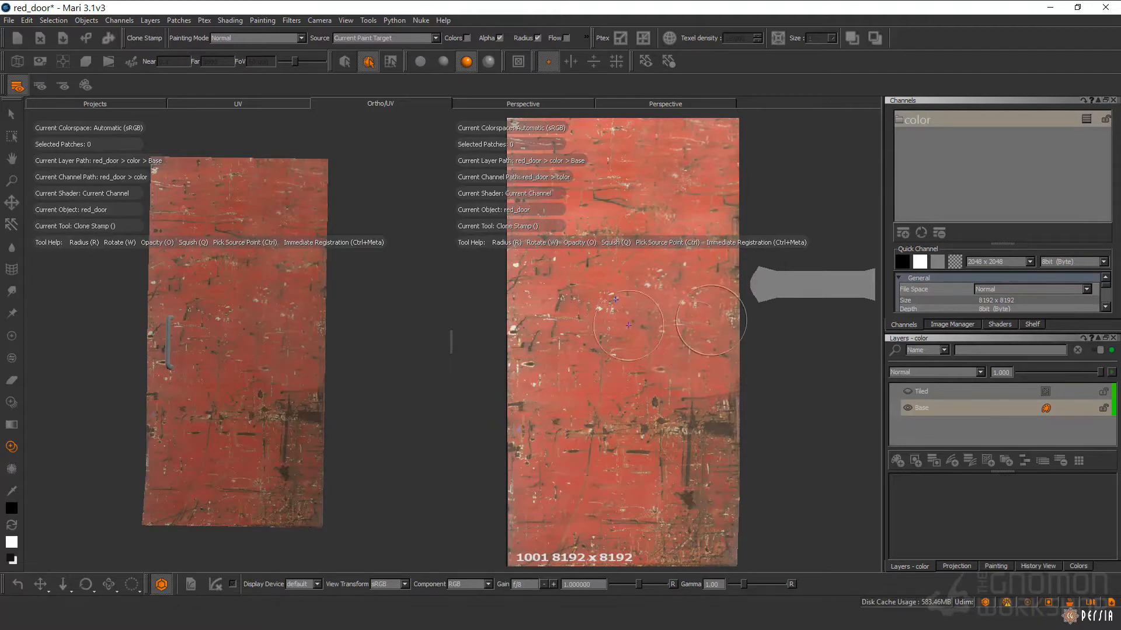
Step: Add a layer above the Tiled layer and place the green logo stencil on the door's upper right side for painting through
left_click(971, 392)
left_click(898, 461)
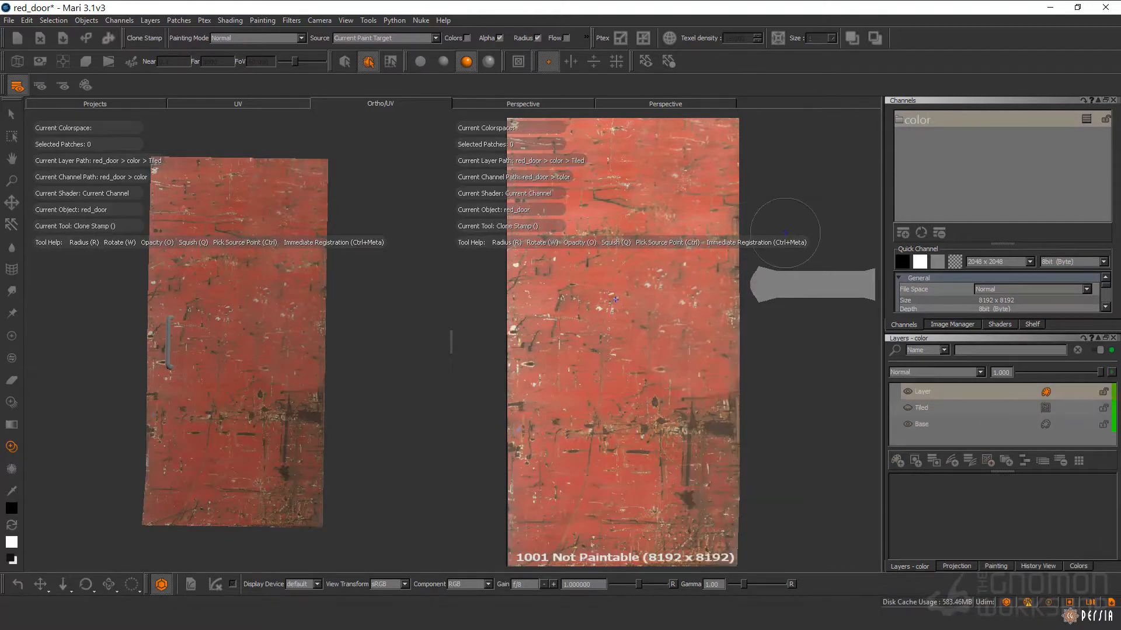
left_click(951, 324)
left_click_drag(973, 143, 638, 271)
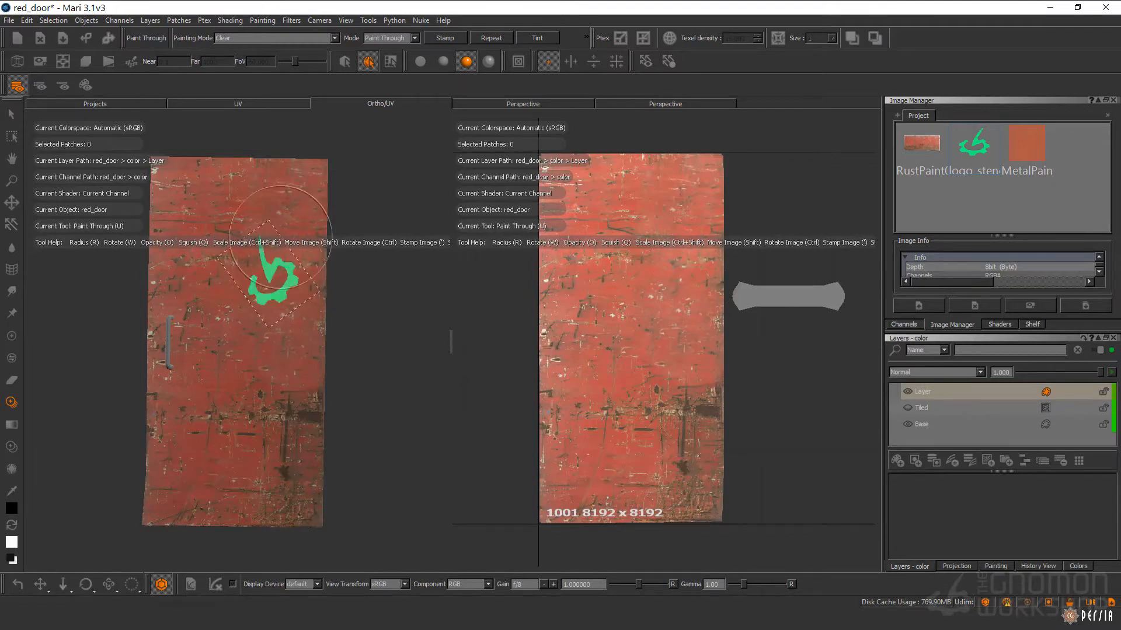
Step: Check the painted logo in perspective and enlarge the RustPaint texture over the door in the UV view
left_click(649, 103)
left_click_drag(533, 212, 436, 225, "alt")
right_click_drag(435, 225, 395, 215, "alt")
left_click(420, 103)
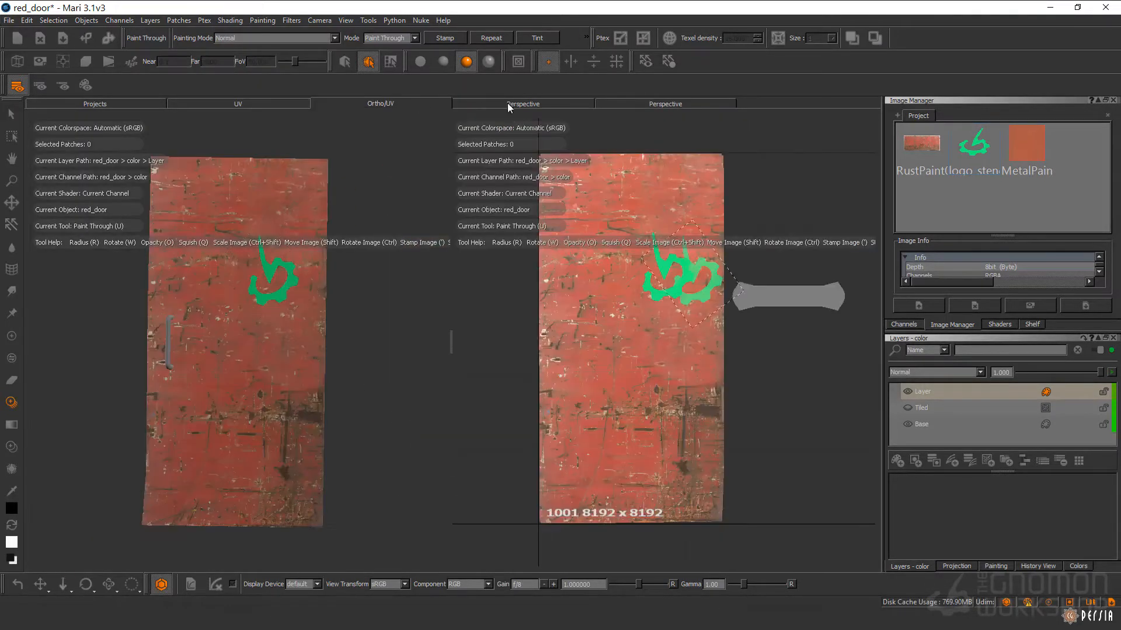
left_click_drag(742, 350, 937, 453, "ctrl+shift")
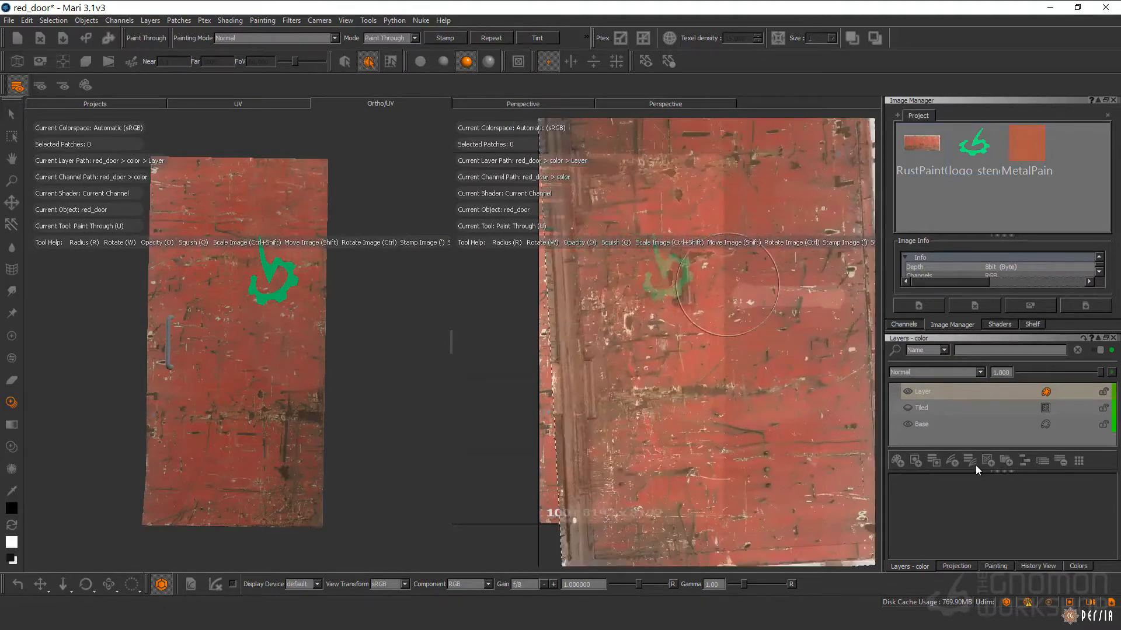
left_click(786, 297)
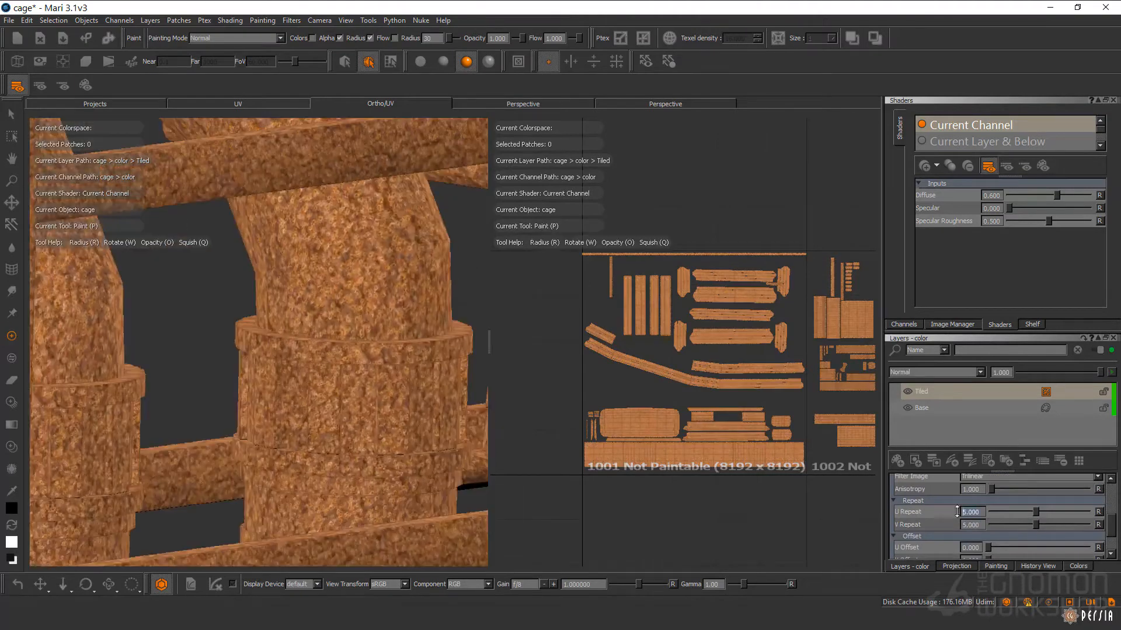
Step: Set the cage's tiled rust layer to 15 for both U Repeat and V Repeat and inspect its scale on the pipes
right_click_drag(284, 387, 327, 374, "alt")
left_click_drag(327, 373, 389, 452, "alt")
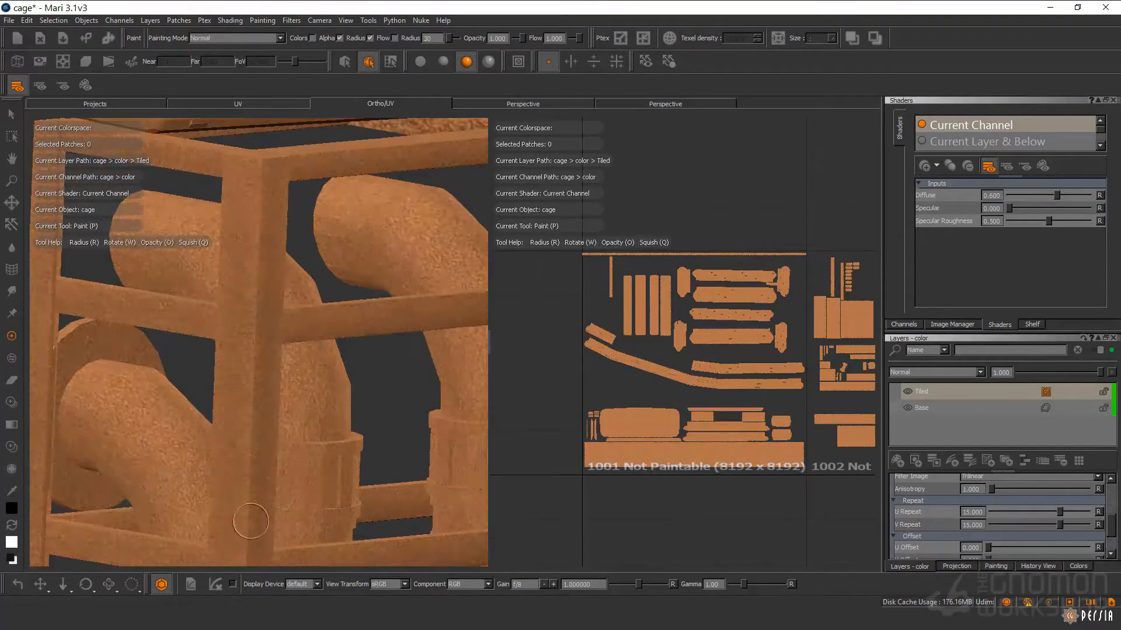
right_click_drag(281, 403, 305, 412, "alt")
left_click_drag(305, 413, 250, 400, "alt")
right_click_drag(689, 374, 671, 397, "alt")
left_click_drag(304, 385, 257, 373, "alt")
right_click_drag(653, 361, 805, 339, "alt")
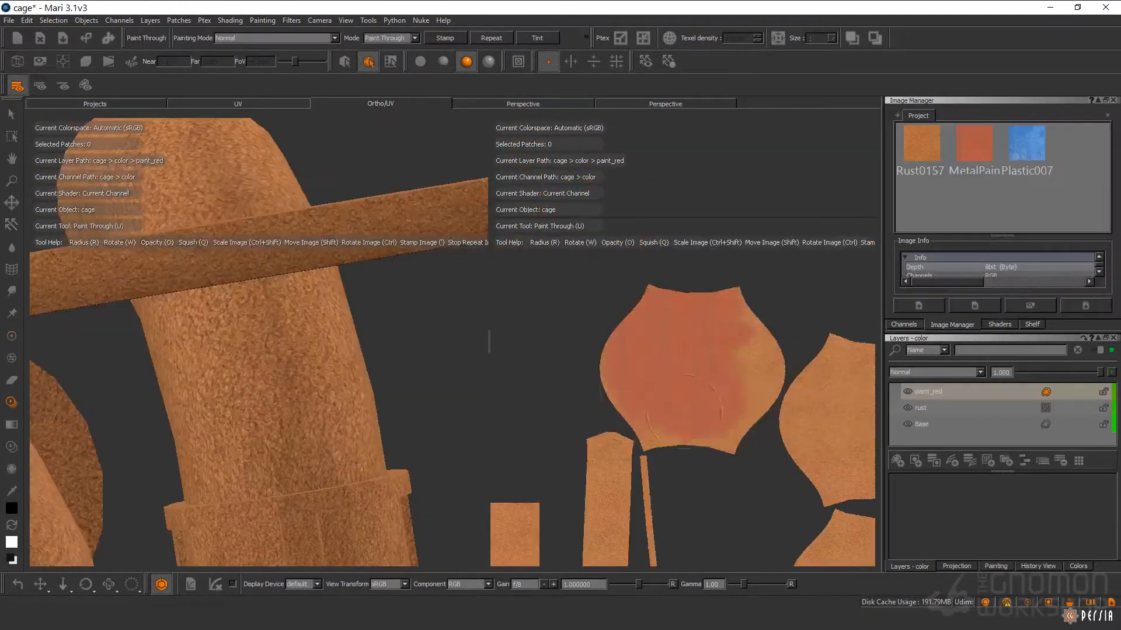
Step: Paint the red MetalPaint texture over the large curved pipe shells on the cage's paint_red layer
middle_click_drag(812, 381, 630, 284, "alt")
left_click_drag(700, 379, 696, 485)
middle_click_drag(696, 485, 714, 388, "alt")
right_click_drag(303, 350, 222, 327, "alt")
mouse_move(221, 327)
left_mouse_down("alt")
mouse_move(156, 300)
mouse_move(327, 344)
left_mouse_up("alt")
middle_click_drag(693, 265, 709, 364, "alt")
middle_click_drag(525, 201, 650, 267, "alt")
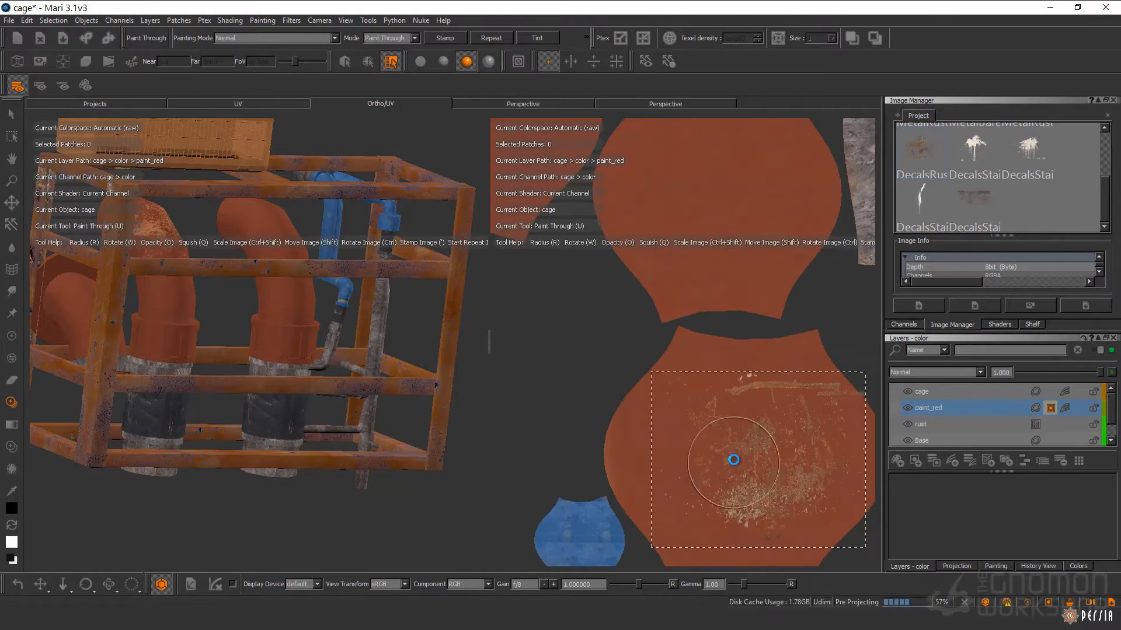
Step: Add scratch wear to the red pipes through the paint_red mask and paint a rust decal on a new layer above it
left_click_drag(274, 403, 322, 404, "alt")
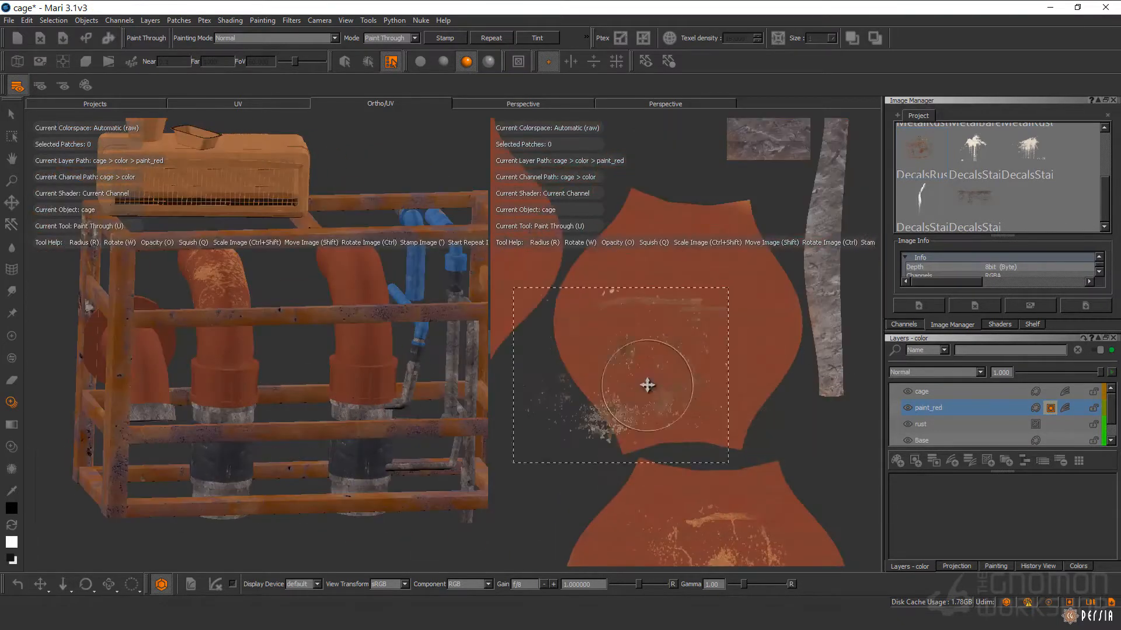
left_click_drag(256, 344, 290, 372, "alt")
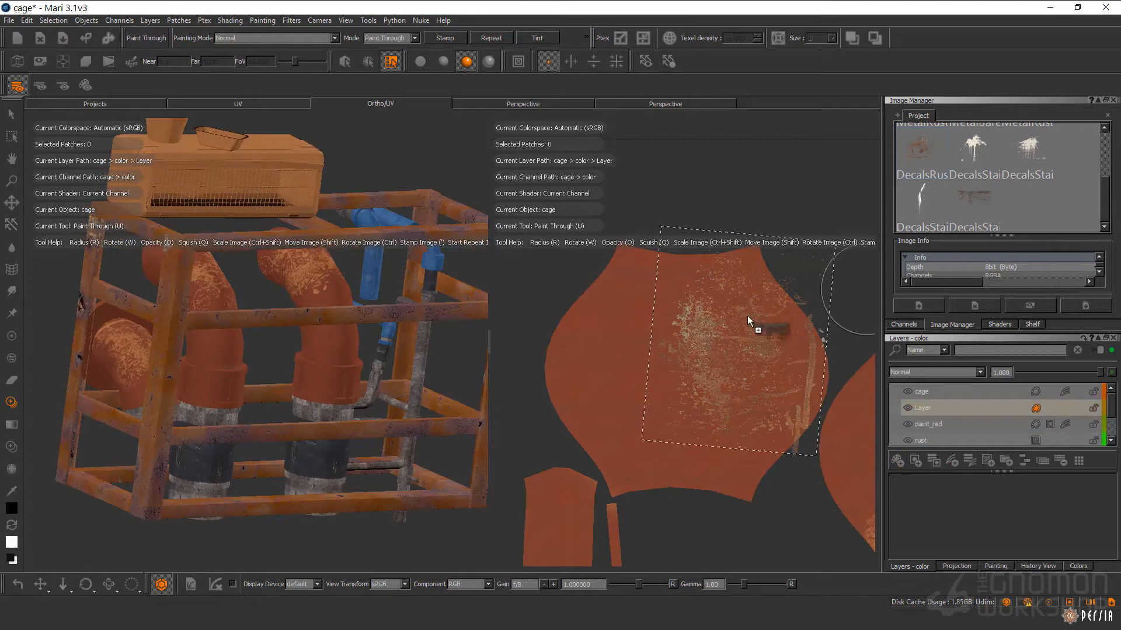
left_click_drag(760, 304, 762, 306)
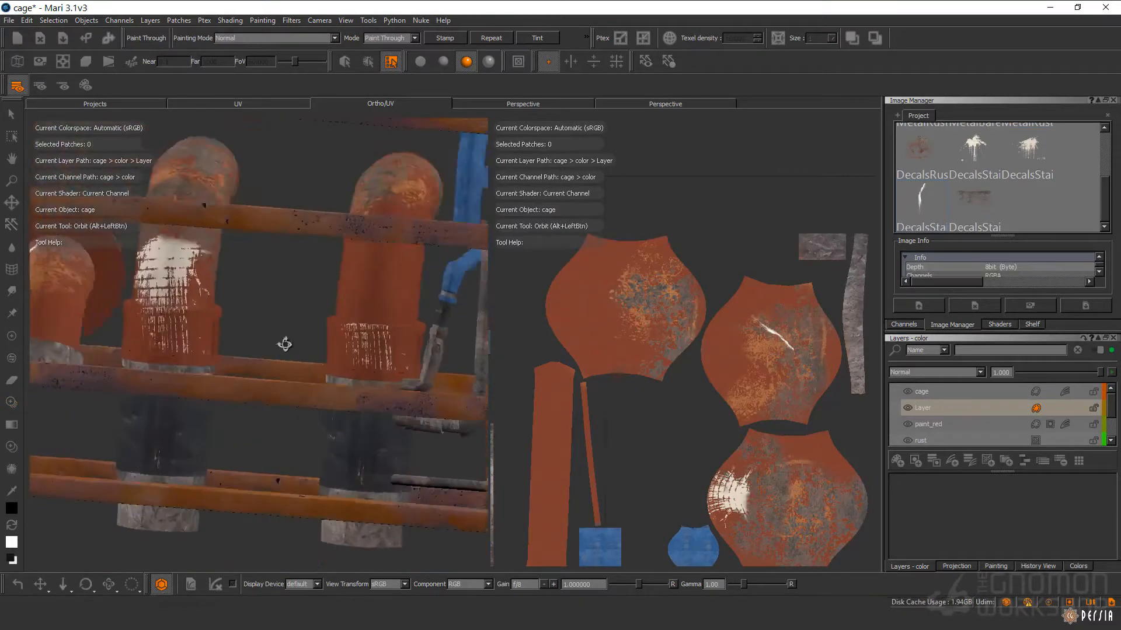
Step: Paint white DecalsStain leak marks onto the red pipes on the new layer
middle_click_drag(530, 297, 587, 252, "alt")
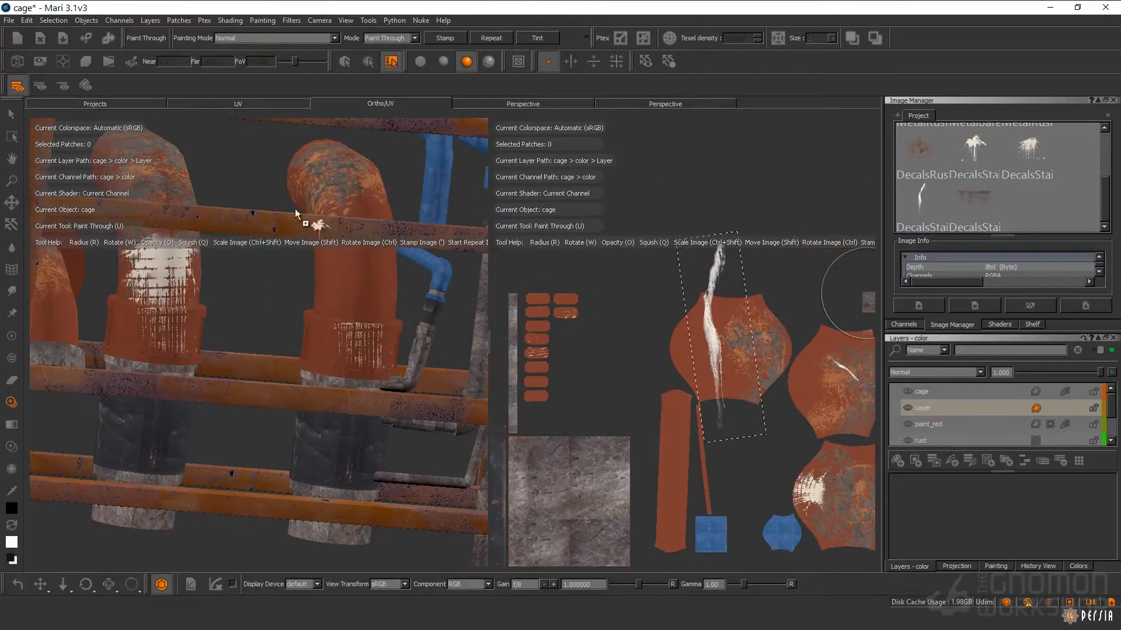
left_click_drag(315, 374, 275, 413, "alt")
left_click_drag(355, 216, 355, 280)
Step: Position the MetalRust panel image over the orange box shells on the cage's paint layer
mouse_move(292, 350)
left_mouse_down("alt")
mouse_move(350, 450)
mouse_move(229, 329)
left_mouse_up("alt")
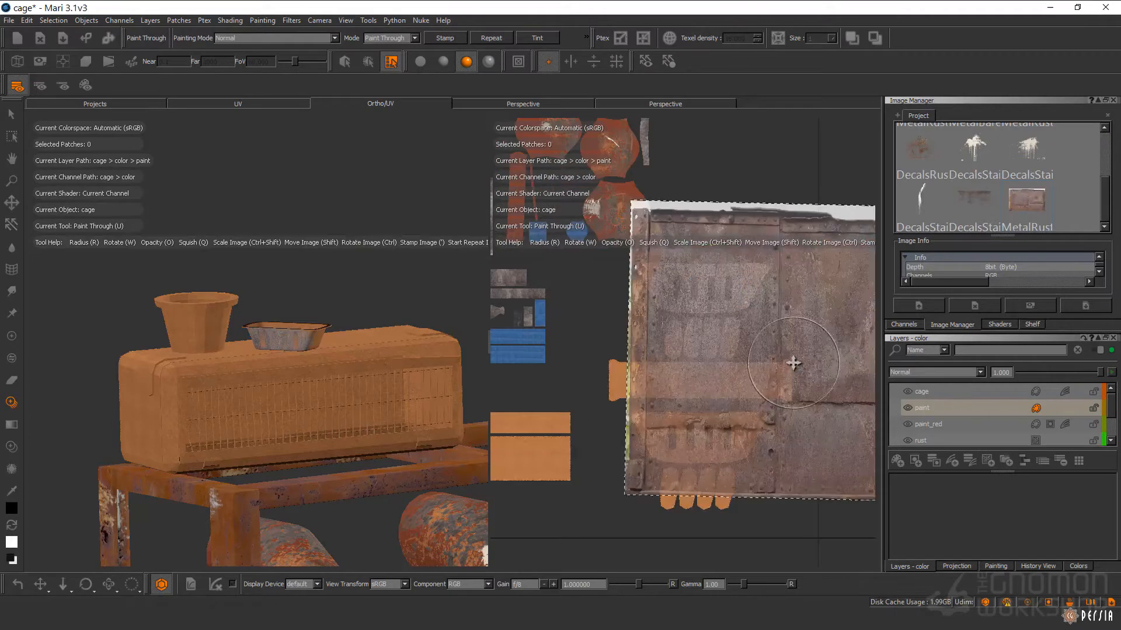
mouse_move(793, 363)
left_mouse_down("shift")
mouse_move(762, 358)
mouse_move(735, 438)
mouse_move(670, 501)
left_mouse_up("shift")
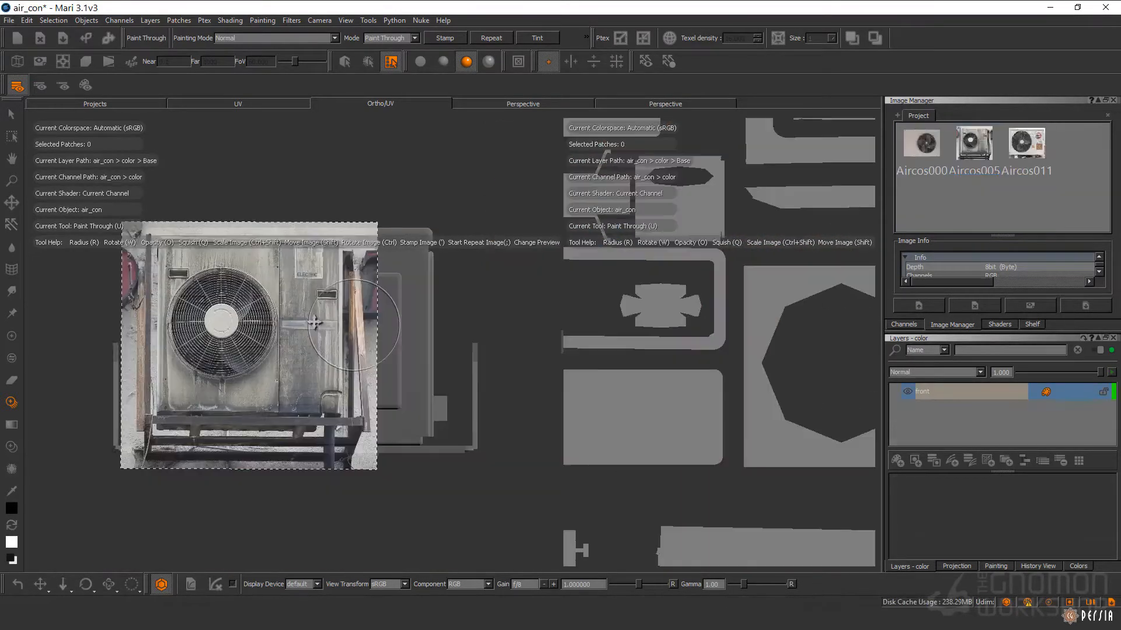
Step: Fit the Aircos005 photo to the air conditioner's front face and paint it through on the front layer
mouse_move(309, 320)
left_mouse_down("shift")
mouse_move(305, 291)
mouse_move(296, 308)
left_mouse_up("shift")
left_click_drag(368, 316, 488, 315)
mouse_move(295, 461)
left_mouse_down()
mouse_move(284, 538)
mouse_move(292, 515)
left_mouse_up()
mouse_move(414, 263)
left_mouse_down()
mouse_move(251, 257)
mouse_move(332, 365)
mouse_move(237, 312)
left_mouse_up()
left_click_drag(108, 325, 89, 319)
mouse_move(175, 281)
left_mouse_down()
mouse_move(169, 391)
mouse_move(344, 350)
mouse_move(285, 336)
mouse_move(311, 411)
left_mouse_up()
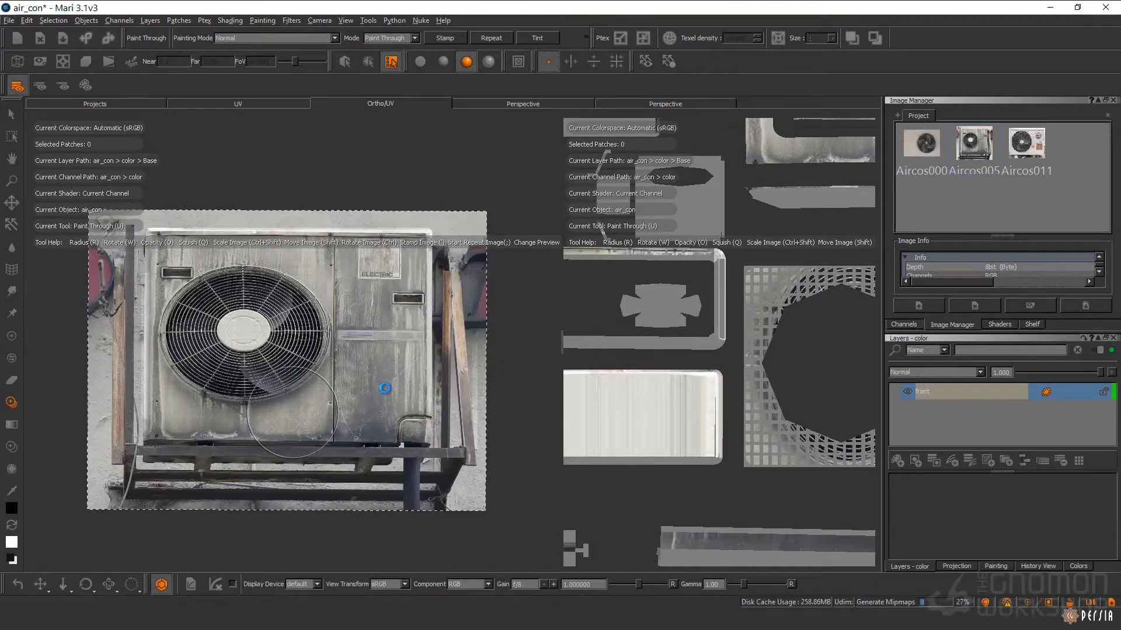
Step: Turn to the air conditioner's back side and fit the Aircos005 photo over it with Paint Through
left_click_drag(400, 380, 234, 373, "alt")
right_click_drag(758, 362, 689, 374, "alt")
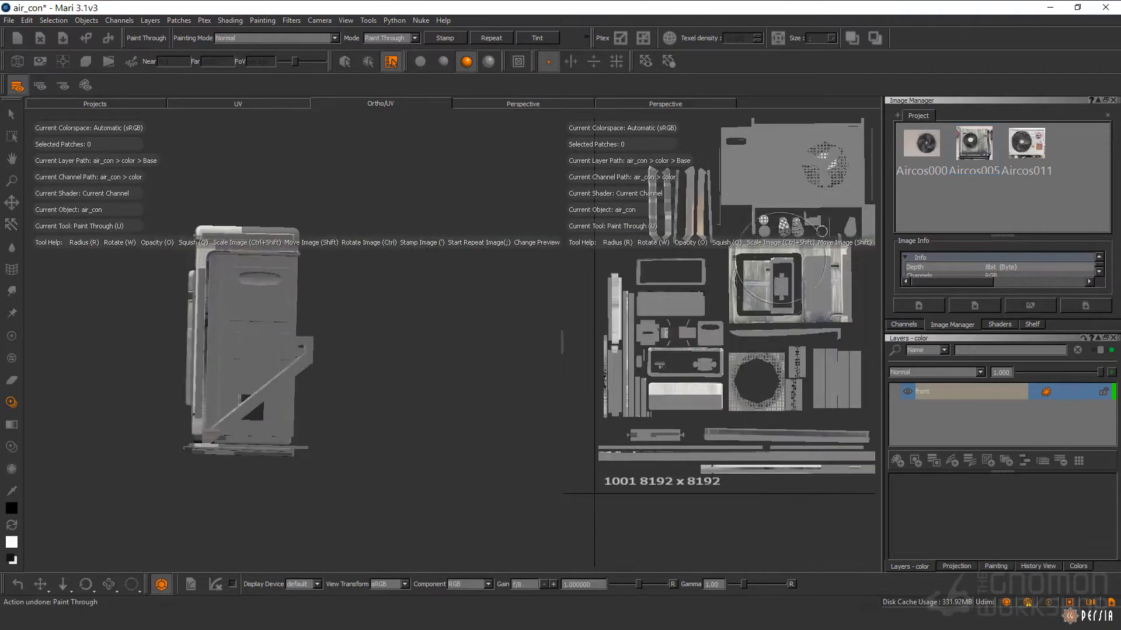
key("p")
key("ctrl+Right")
key("ctrl+Right")
mouse_move(395, 345)
right_mouse_down("alt")
mouse_move(484, 344)
mouse_move(135, 123)
right_mouse_up("alt")
key("ctrl+Right")
key("ctrl+Right")
key("ctrl+Right")
key("ctrl+Right")
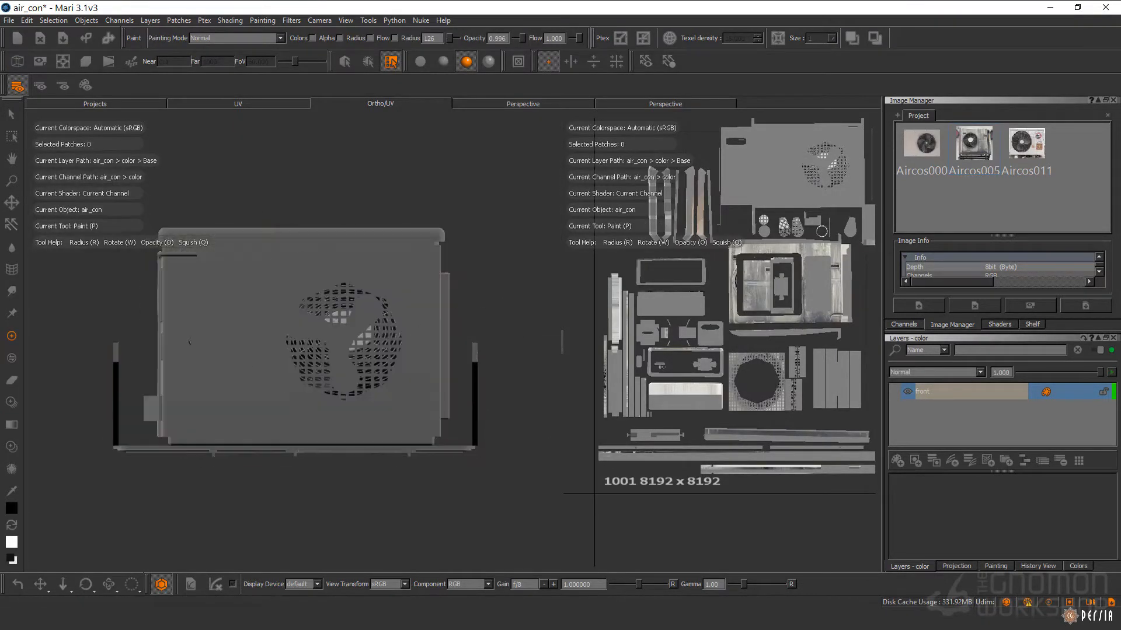
key("u")
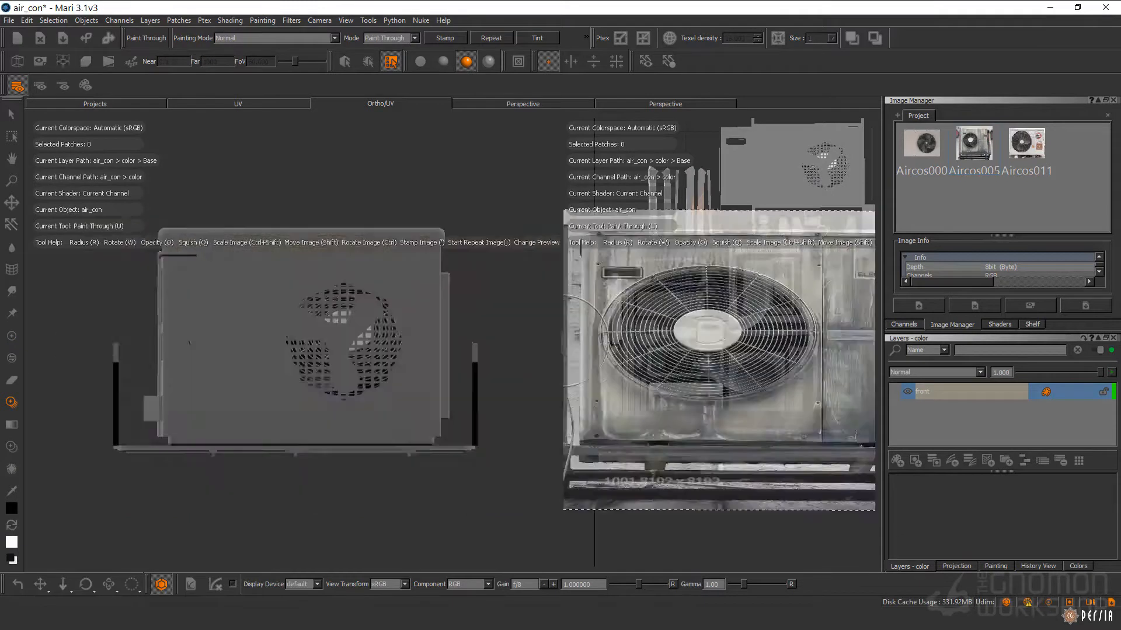
left_click_drag(460, 354, 434, 372, "shift")
mouse_move(533, 355)
left_mouse_down("ctrl+shift")
mouse_move(421, 357)
mouse_move(541, 340)
left_mouse_up("ctrl+shift")
mouse_move(363, 511)
left_mouse_down("ctrl+shift")
mouse_move(367, 450)
mouse_move(369, 523)
left_mouse_up("ctrl+shift")
Step: Add a new layer above front and name it back
key("ctrl+Right")
key("ctrl+Right")
left_click(899, 462)
double_click(926, 392)
type("bakc")
key("BackSpace")
key("BackSpace")
type("ck")
key("Return")
Step: Paint the Aircos005 photo through onto the air conditioner's back panel on the back layer and check the result
mouse_move(467, 263)
left_mouse_down()
mouse_move(155, 219)
mouse_move(380, 396)
mouse_move(440, 267)
left_mouse_up()
mouse_move(379, 378)
left_mouse_down("alt")
mouse_move(304, 375)
mouse_move(294, 350)
left_mouse_up("alt")
middle_click_drag(754, 299, 768, 378, "alt")
right_click_drag(768, 378, 719, 385, "alt")
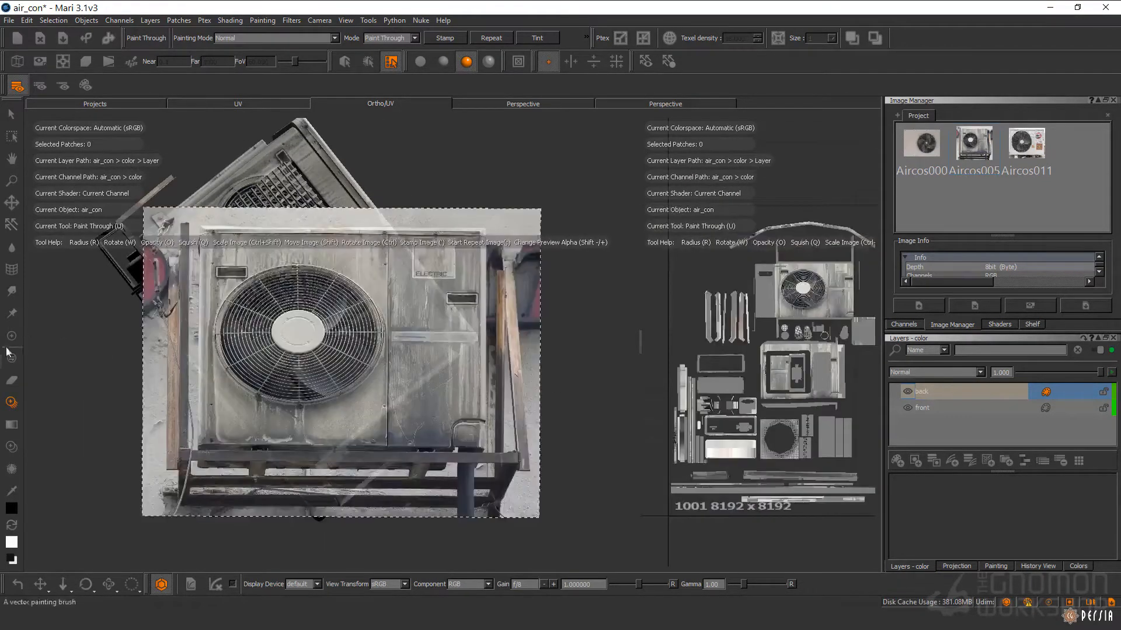
Step: Select the front layer, enlarge the UV view's share of the split, and set the Paint tool's painting mode to Clear
left_click(12, 336)
left_click(936, 408)
middle_click_drag(783, 407, 796, 369, "alt")
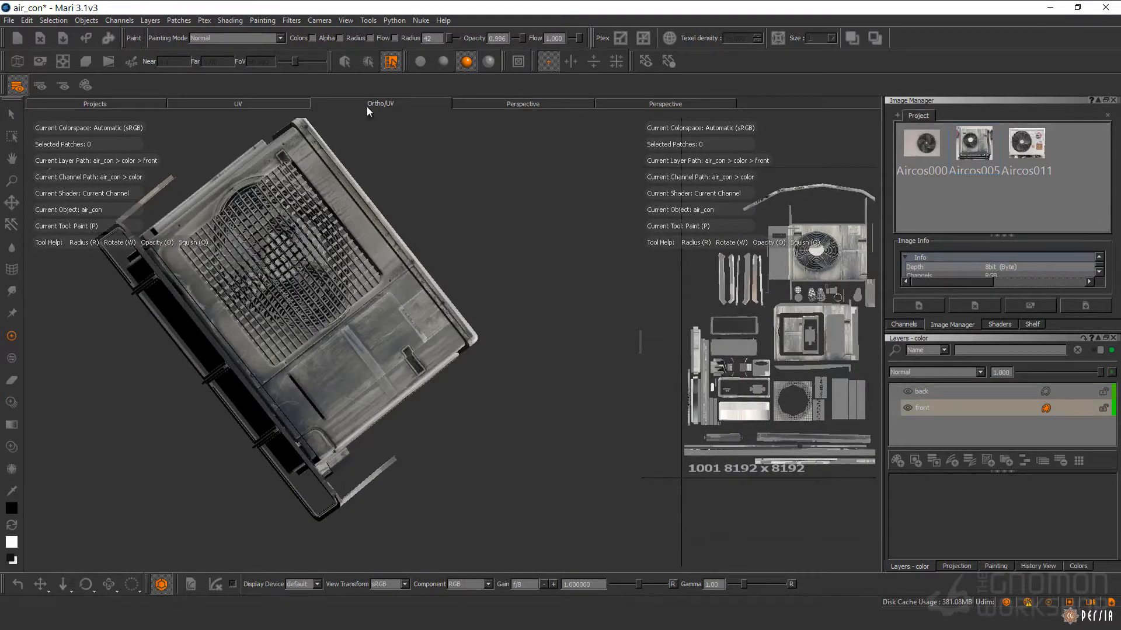
left_click(460, 143)
double_click(188, 101)
left_click_drag(638, 341, 516, 342)
right_click_drag(671, 350, 735, 336, "alt")
left_click_drag(303, 280, 251, 318, "alt")
middle_click_drag(788, 280, 572, 350, "alt")
right_click_drag(583, 327, 677, 316, "alt")
mouse_move(595, 280)
middle_mouse_down("alt")
mouse_move(651, 398)
mouse_move(553, 398)
middle_mouse_up("alt")
left_click(236, 38)
left_click(213, 63)
Step: Clear the stray photo paint from the air conditioner's UV shells, including the grille, on the front layer
right_click_drag(695, 374, 607, 420, "alt")
mouse_move(607, 420)
middle_mouse_down("alt")
mouse_move(763, 218)
mouse_move(762, 172)
mouse_move(638, 337)
middle_mouse_up("alt")
right_click_drag(639, 337, 734, 300, "alt")
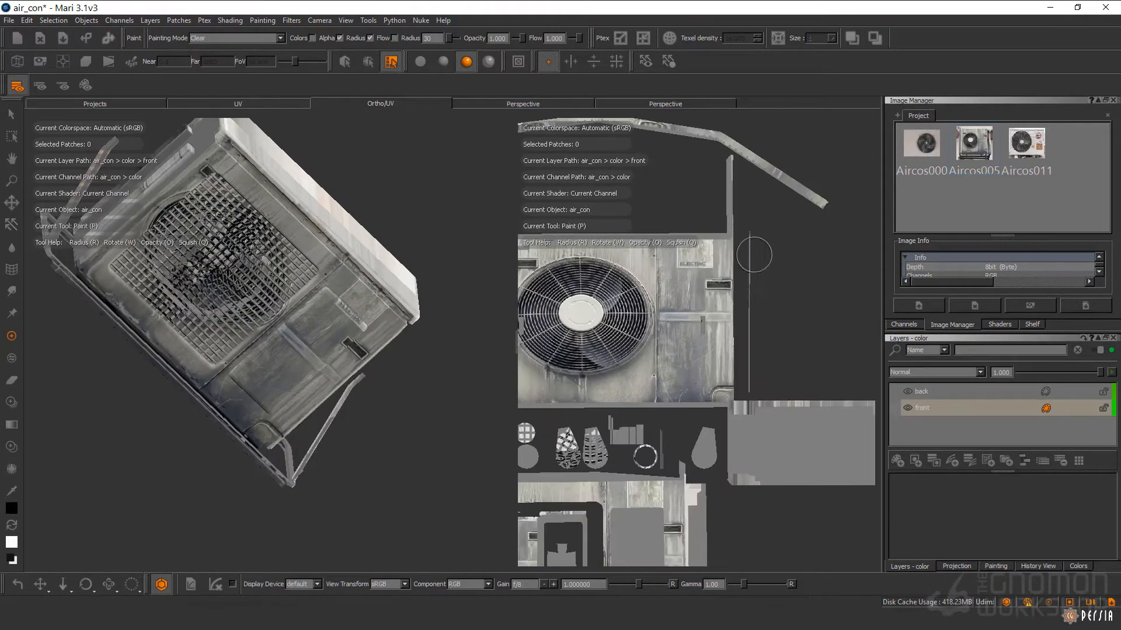
right_click_drag(616, 353, 554, 385, "alt")
middle_click_drag(554, 385, 653, 128, "alt")
right_click_drag(583, 327, 613, 305, "alt")
middle_click_drag(612, 304, 670, 450, "alt")
right_click_drag(718, 397, 690, 409, "alt")
middle_click_drag(775, 244, 965, 337, "alt")
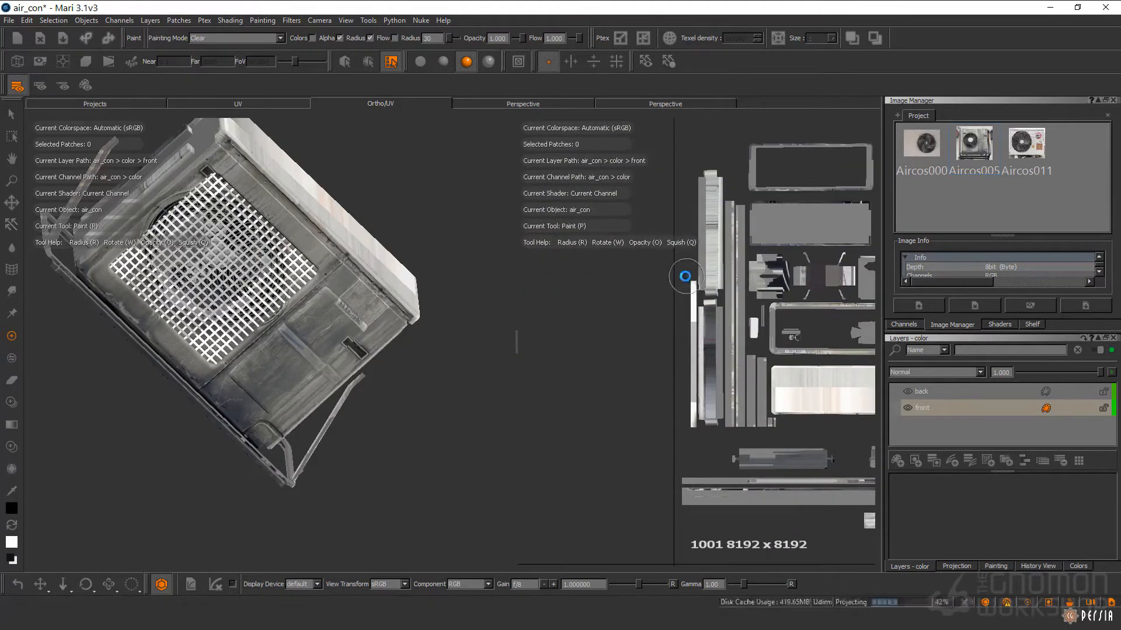
Step: Face the fan-textured panel squarely and clone clean metal from above the fan over it on the back layer
left_click_drag(316, 306, 372, 304, "alt")
key("Up")
left_click_drag(516, 282, 685, 286)
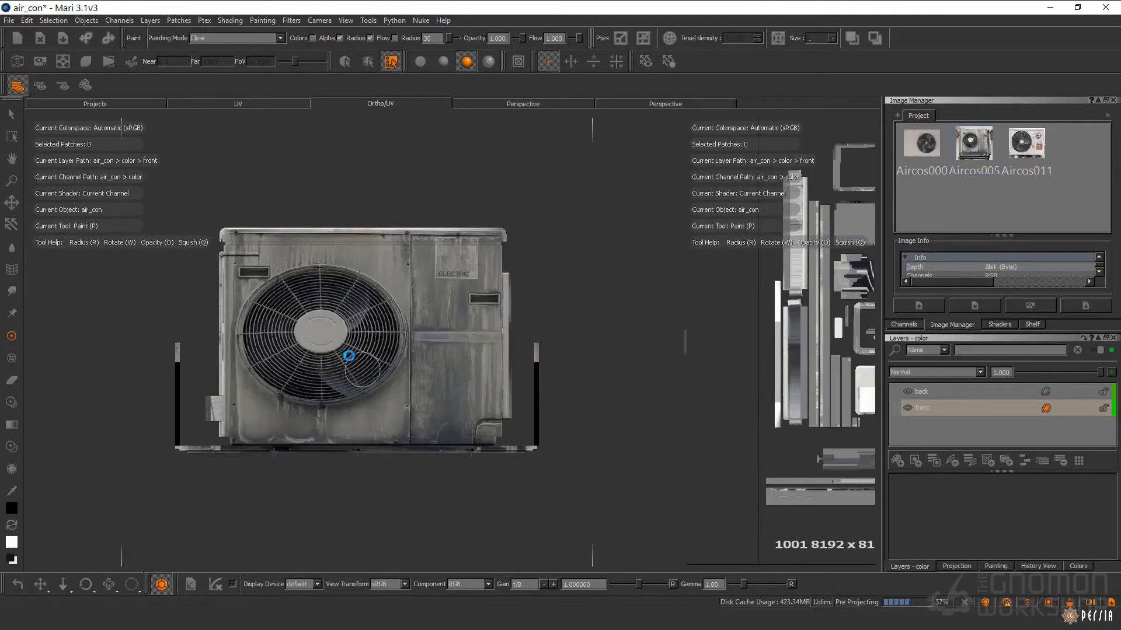
right_click_drag(407, 353, 444, 315, "alt")
middle_click_drag(444, 315, 403, 358, "alt")
left_click(18, 448)
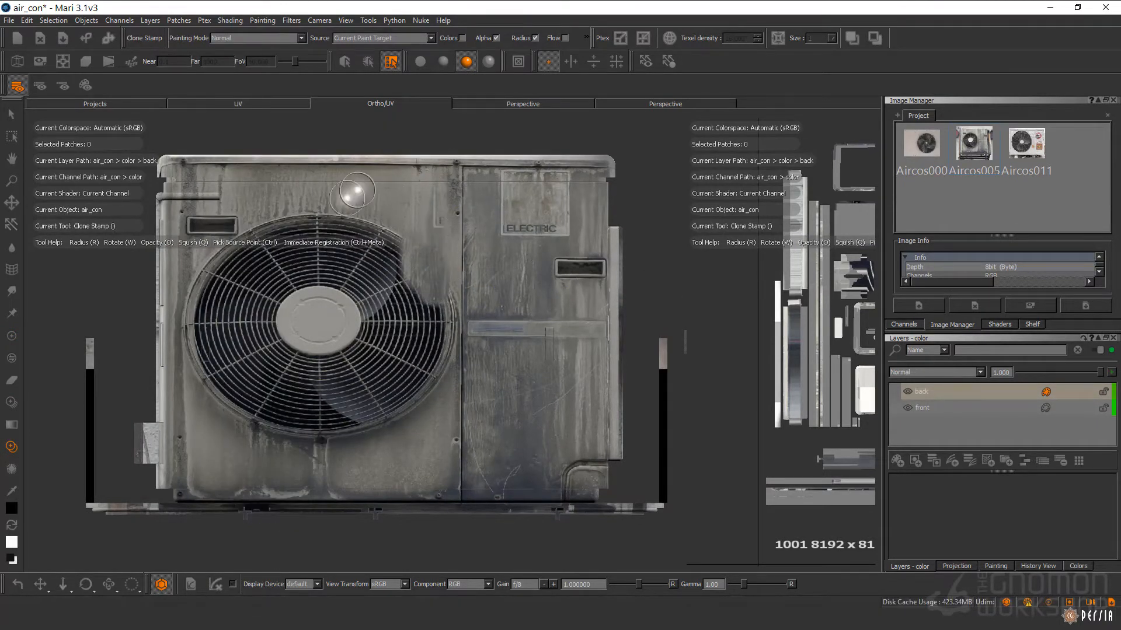
right_click(356, 178)
left_click(334, 197, "ctrl")
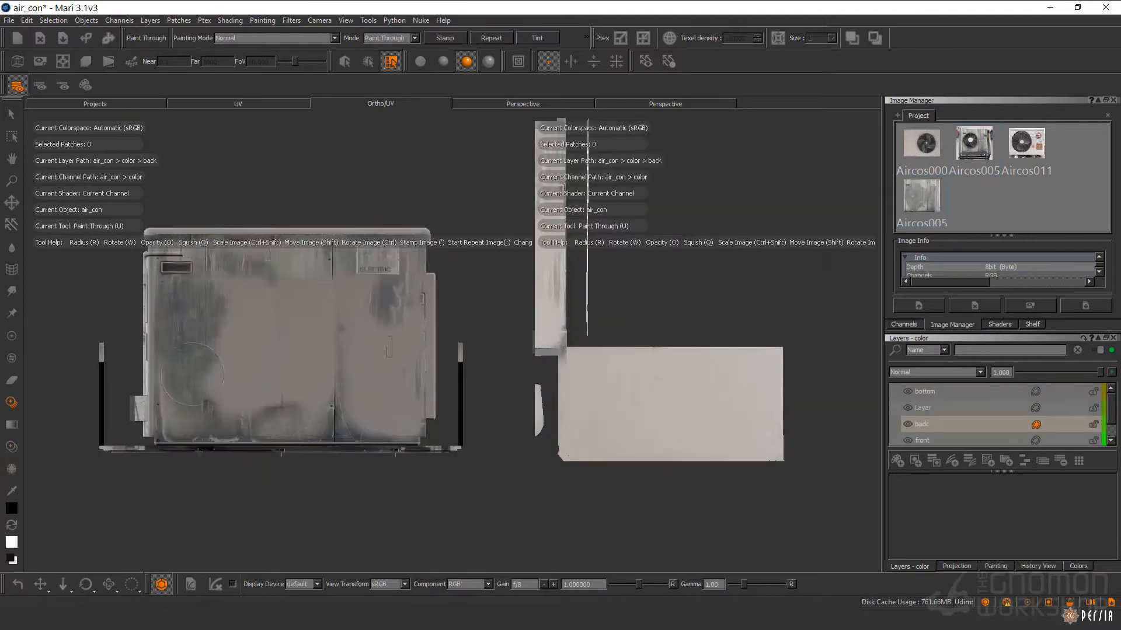
Step: Fit the cleaned Aircos005 panel image over the air conditioner's underside, paint it through on the bottom layer, and bake it
mouse_move(388, 373)
left_mouse_down("alt")
mouse_move(366, 353)
mouse_move(382, 367)
left_mouse_up("alt")
left_click(11, 336)
left_click_drag(908, 208, 381, 316)
left_click_drag(380, 317, 273, 278, "shift")
left_click_drag(315, 410, 321, 480, "ctrl+shift")
left_click_drag(323, 385, 306, 386, "shift")
left_click_drag(277, 251, 278, 429)
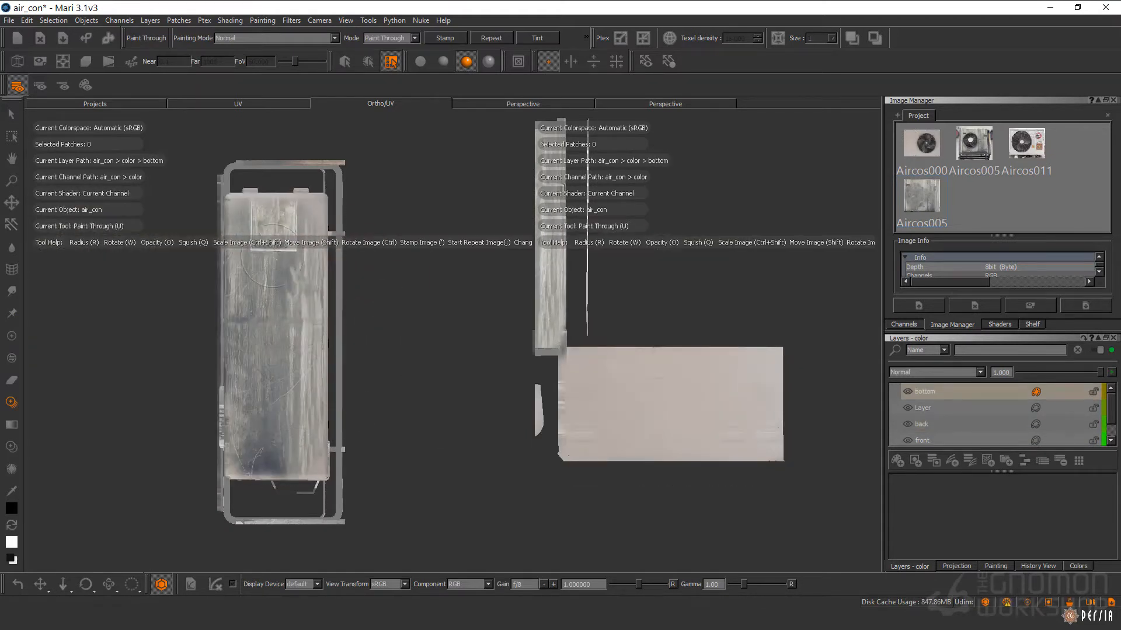
left_click_drag(273, 256, 280, 245)
key("b")
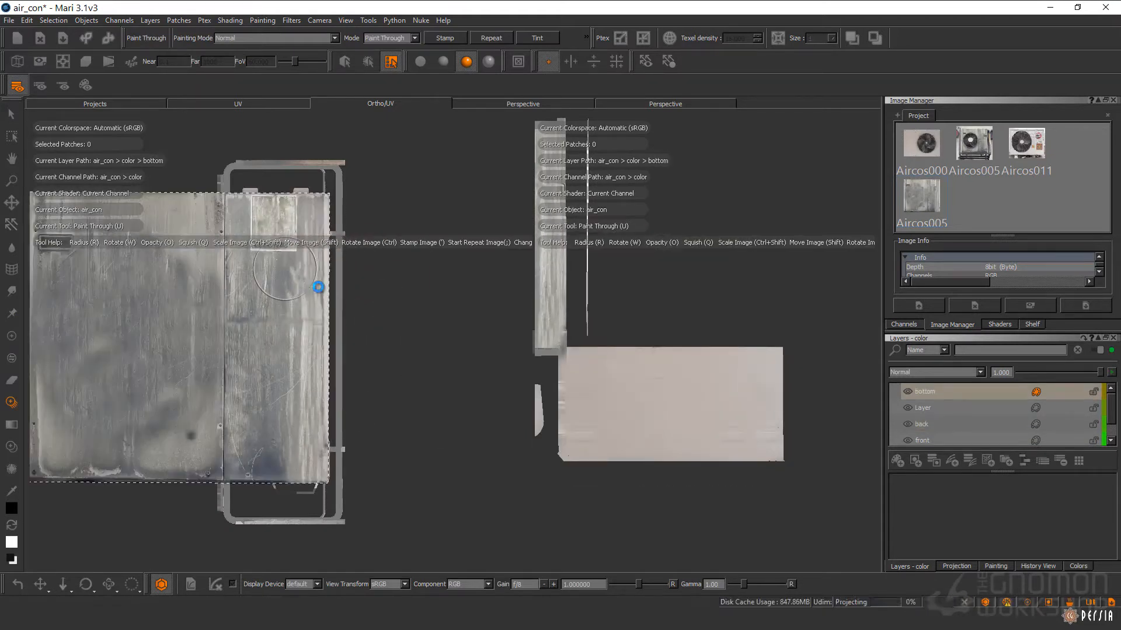
Step: Fit the cleaned Aircos005 panel image over the air conditioner's side and paint it through on the bottom layer
mouse_move(388, 275)
left_mouse_down("alt")
mouse_move(355, 268)
mouse_move(380, 368)
mouse_move(365, 327)
left_mouse_up("alt")
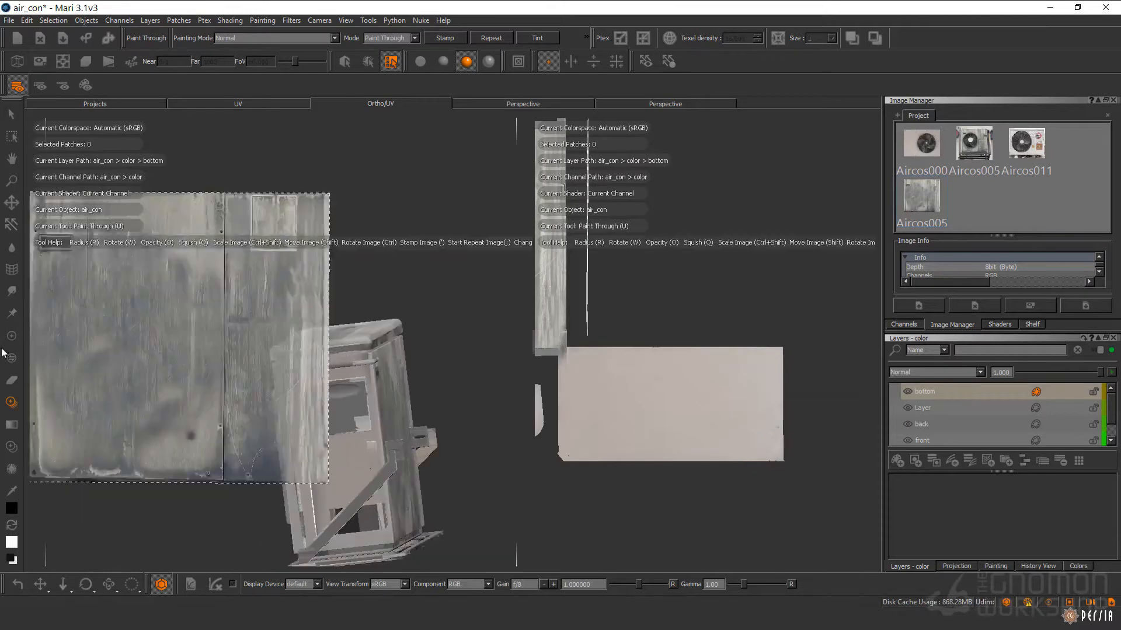
left_click(11, 336)
key("ctrl+Down")
key("ctrl+Left")
left_click_drag(921, 199, 257, 386)
left_click_drag(255, 388, 401, 383, "shift")
left_click_drag(309, 435, 262, 423)
Step: Rotate, move and scale the panel image over the large rectangular UV shell and paint it through
mouse_move(829, 383)
left_mouse_down("ctrl")
mouse_move(795, 428)
mouse_move(718, 431)
left_mouse_up("ctrl")
left_click_drag(717, 432, 655, 546, "shift")
left_click_drag(818, 461, 800, 426, "ctrl+shift")
mouse_move(779, 373)
left_mouse_down()
mouse_move(599, 364)
mouse_move(702, 479)
mouse_move(578, 448)
left_mouse_up()
Step: Touch up the large rectangular shell's painted metal with Clone Stamp
left_click(12, 447)
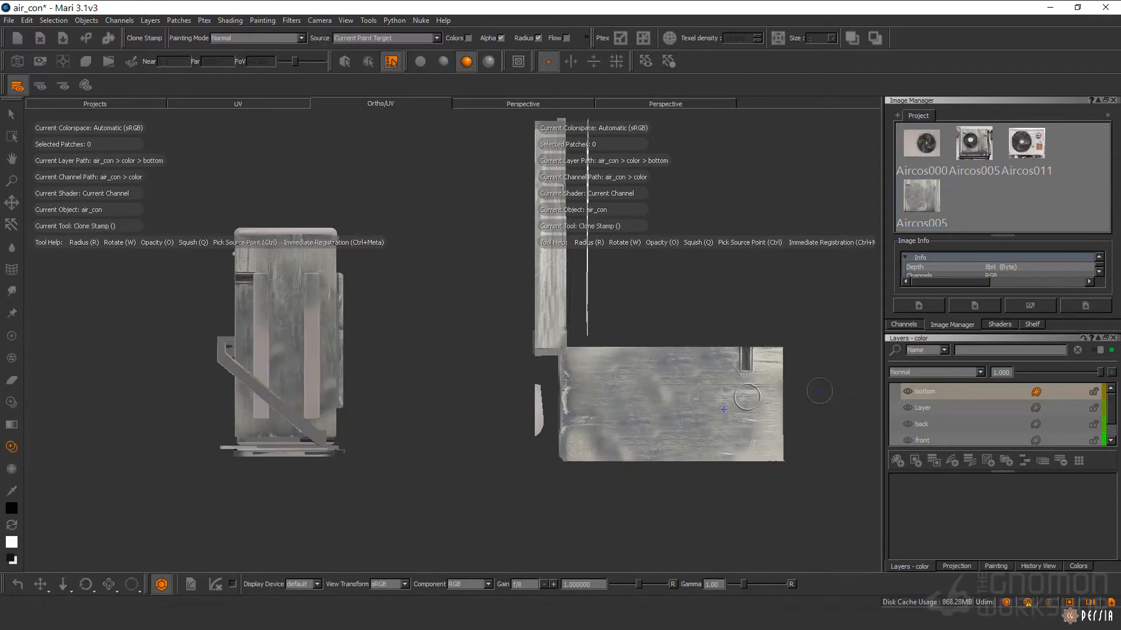
right_click_drag(753, 392, 654, 403, "alt")
middle_click_drag(653, 403, 759, 360, "alt")
mouse_move(490, 382)
left_mouse_down("alt")
mouse_move(407, 388)
mouse_move(429, 387)
left_mouse_up("alt")
middle_click_drag(671, 380, 698, 334, "alt")
right_click_drag(648, 356, 729, 350, "alt")
middle_click_drag(648, 403, 817, 341, "alt")
Step: Place the cleaned Aircos005 panel image in the UV view and paint it onto the long vertical shells
left_click_drag(921, 196, 671, 461)
mouse_move(670, 462)
left_mouse_down("shift")
mouse_move(737, 341)
mouse_move(759, 350)
left_mouse_up("shift")
left_click_drag(758, 350, 733, 358, "shift")
right_click_drag(680, 333, 730, 322, "alt")
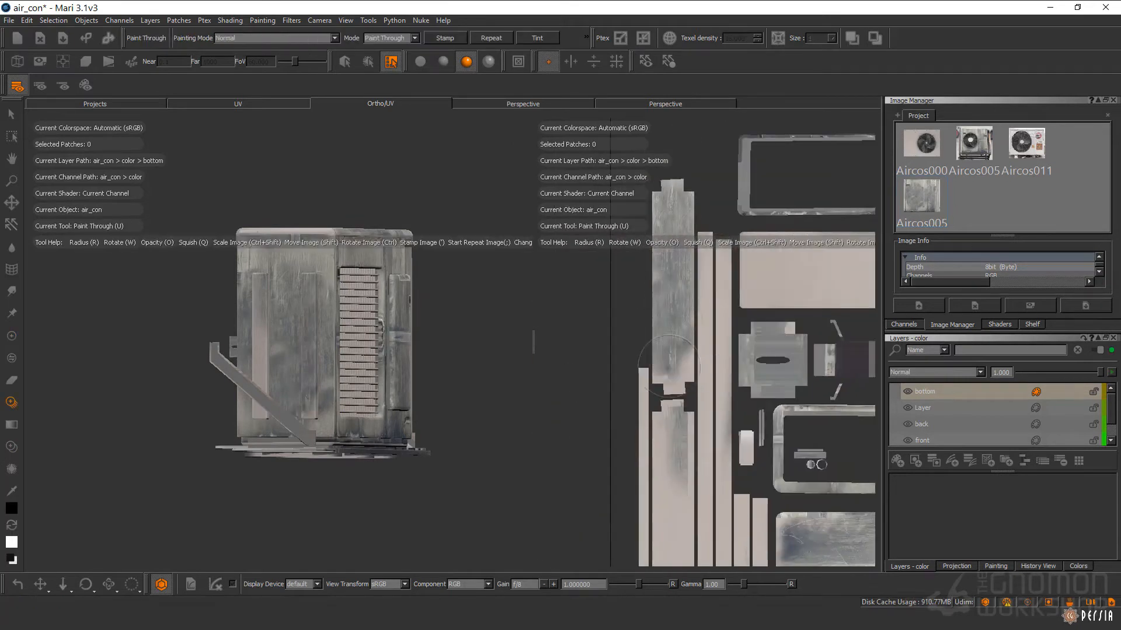
middle_click_drag(660, 457, 677, 271, "alt")
Step: Paint the panel image over the unpainted edge areas of the large front housing shell in the UV view
mouse_move(484, 356)
left_mouse_down("alt")
mouse_move(412, 335)
mouse_move(387, 286)
mouse_move(333, 280)
mouse_move(304, 295)
left_mouse_up("alt")
right_click_drag(733, 328, 660, 350, "alt")
middle_click_drag(782, 420, 695, 385, "alt")
right_click_drag(700, 394, 753, 404, "alt")
scroll(769, 380, "up", 3)
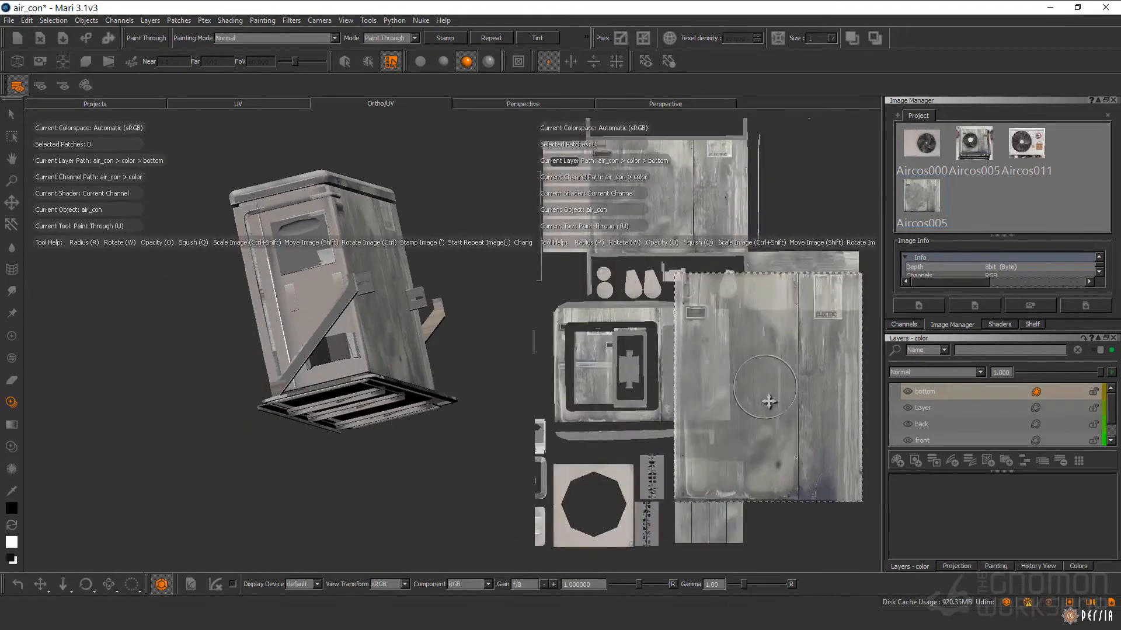
mouse_move(763, 422)
left_mouse_down()
mouse_move(742, 327)
mouse_move(739, 357)
left_mouse_up()
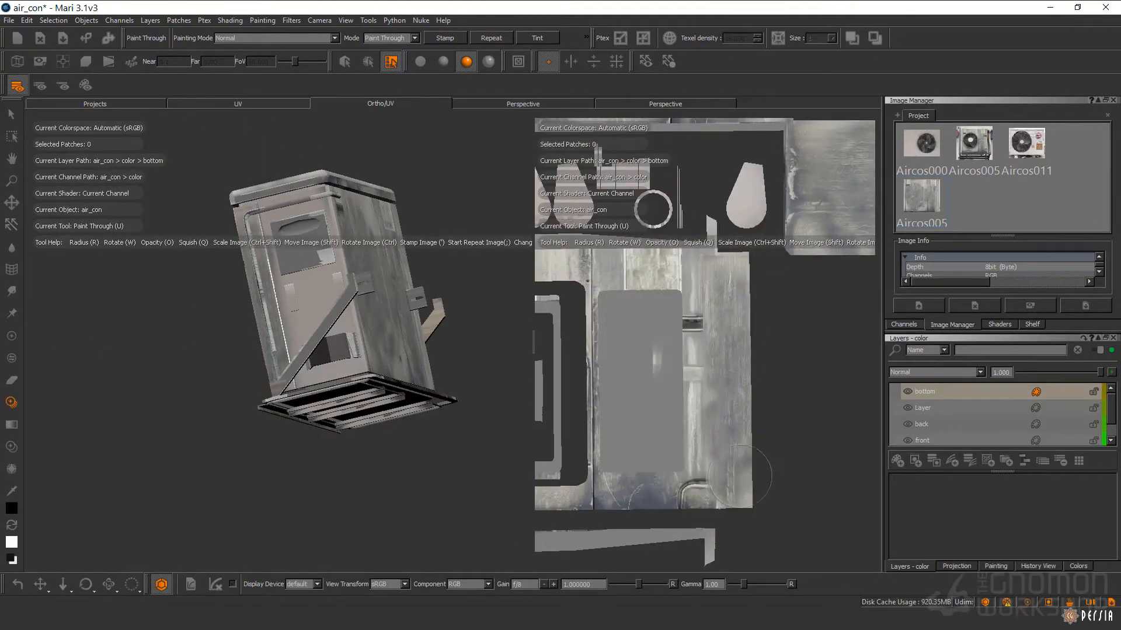
Step: Paint the panel image onto the pale side cover shell with the handle slot in the UV view
right_click_drag(701, 407, 630, 274, "alt")
middle_click_drag(631, 275, 713, 292, "alt")
right_click_drag(641, 192, 677, 193, "alt")
middle_click_drag(677, 193, 815, 478, "alt")
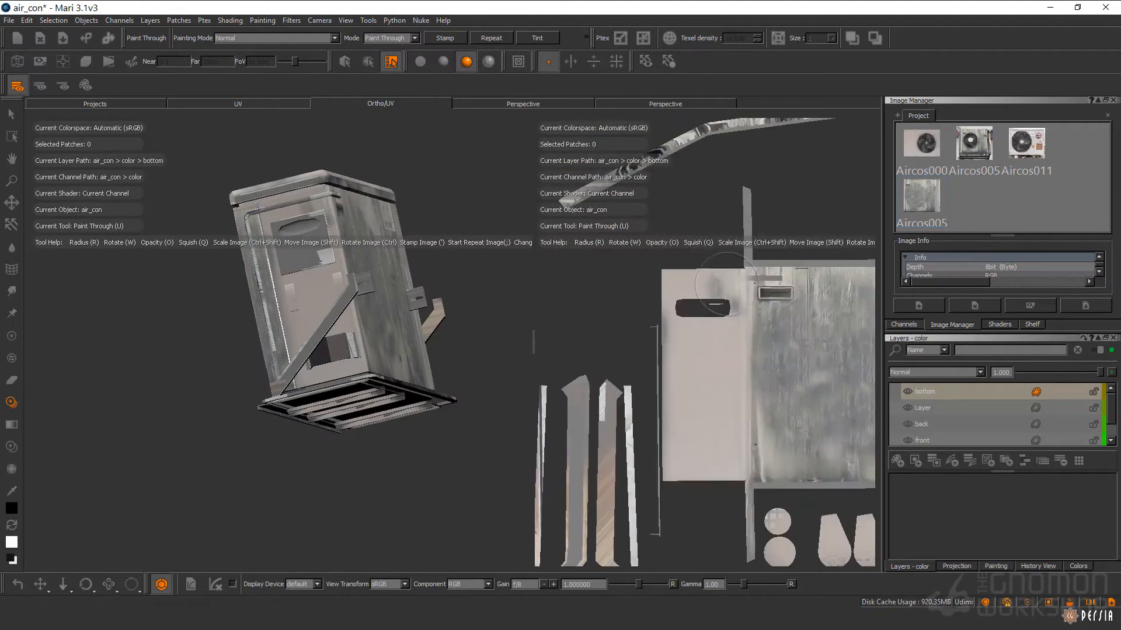
right_click_drag(722, 468, 707, 408, "alt")
middle_click_drag(708, 408, 724, 328, "alt")
right_click_drag(697, 380, 780, 425, "alt")
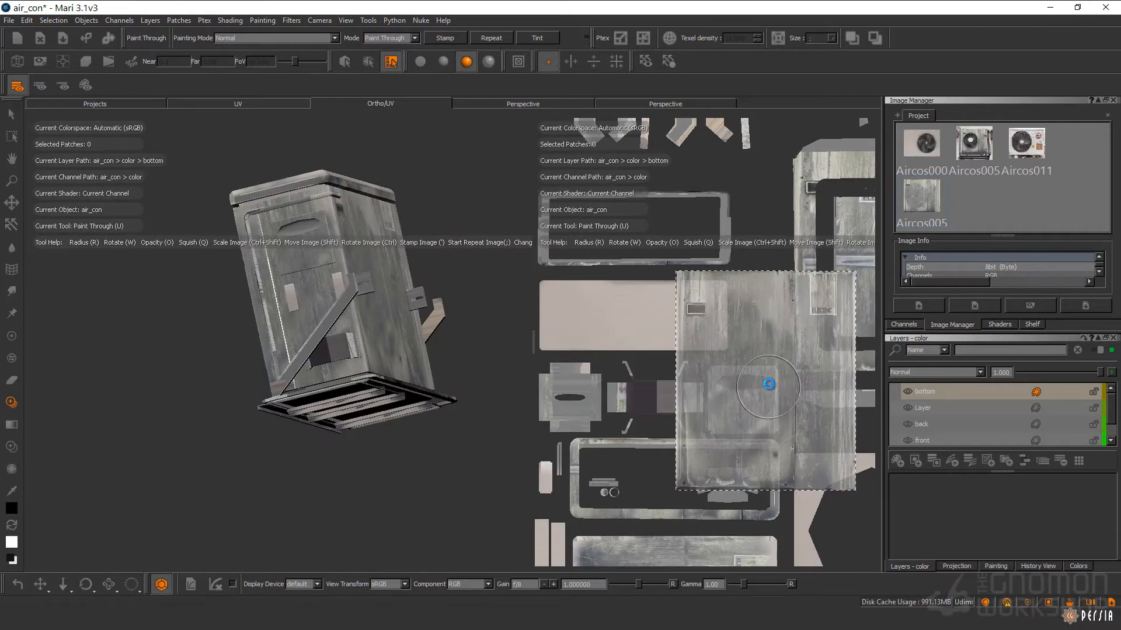
Step: Inspect the air conditioner from several angles and review its UV layout for shells still lacking texture
right_click_drag(620, 378, 578, 361, "alt")
middle_click_drag(601, 361, 650, 364, "alt")
left_click_drag(332, 310, 385, 355, "alt")
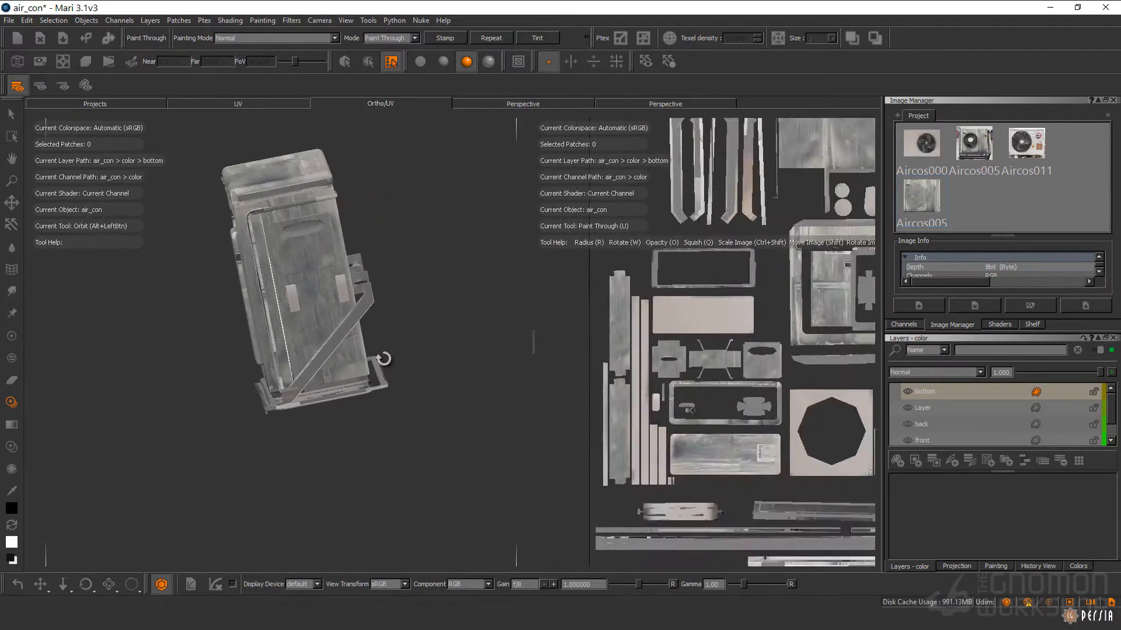
right_click_drag(631, 373, 695, 397, "alt")
middle_click_drag(563, 468, 646, 410, "alt")
left_click_drag(233, 380, 94, 332, "alt")
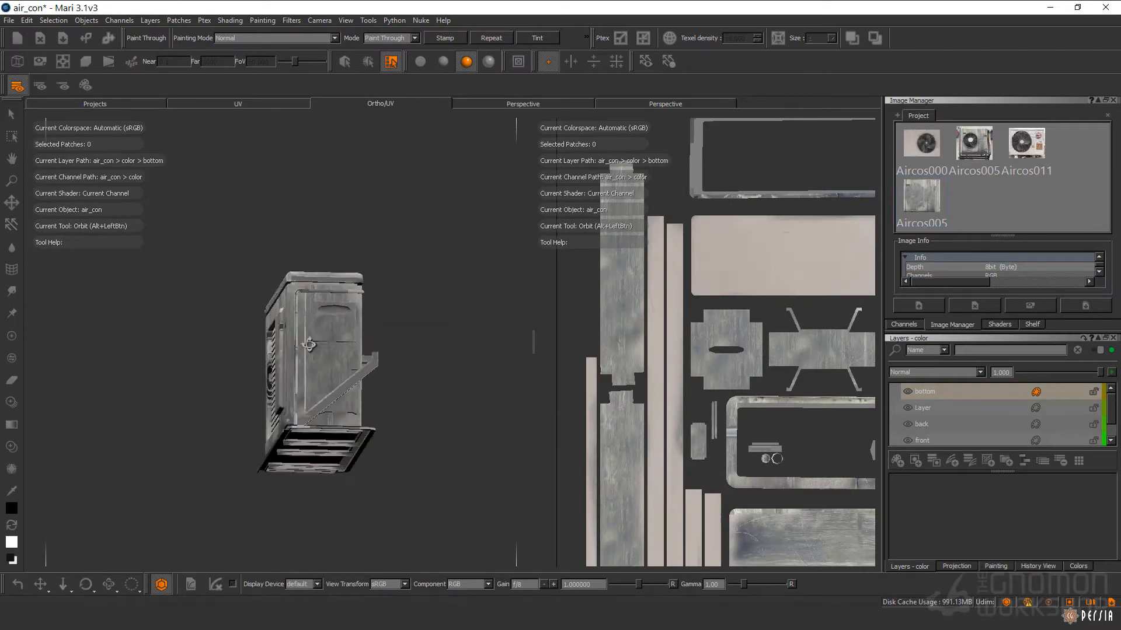
right_click_drag(777, 373, 712, 350, "alt")
middle_click_drag(806, 350, 625, 388, "alt")
right_click_drag(625, 387, 572, 408, "alt")
middle_click_drag(560, 426, 619, 362, "alt")
left_click_drag(478, 385, 385, 350, "alt")
Step: Place the MetalRust image in the UV view, fit it over the long horizontal strip shells and paint it on
left_click_drag(921, 197, 380, 358)
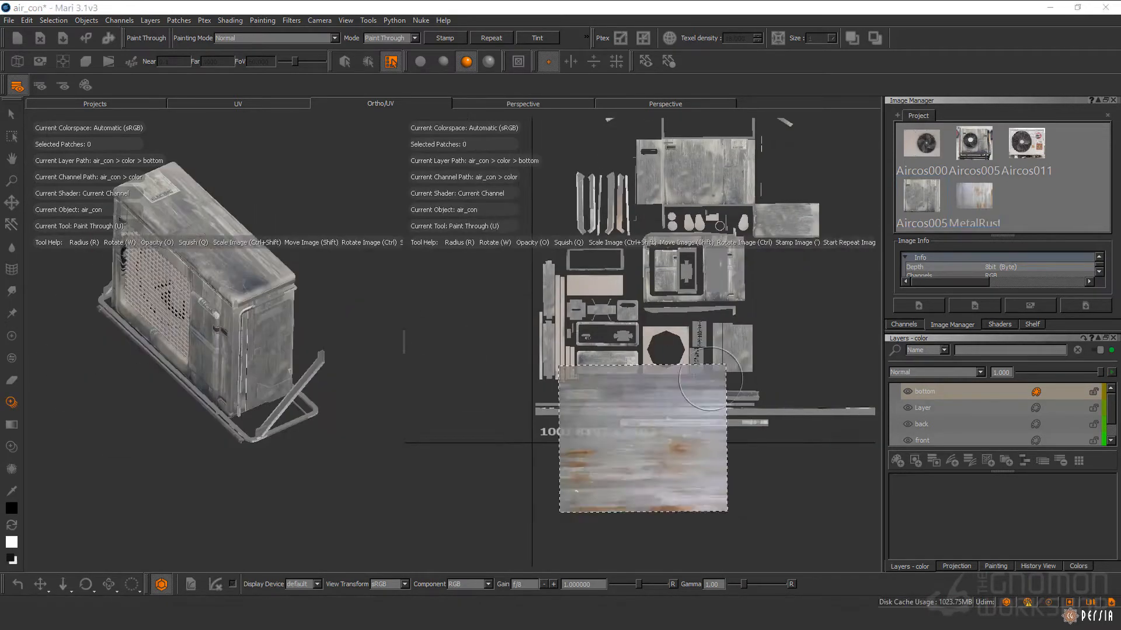
right_click_drag(711, 379, 745, 399, "alt")
left_click_drag(746, 400, 833, 358, "shift")
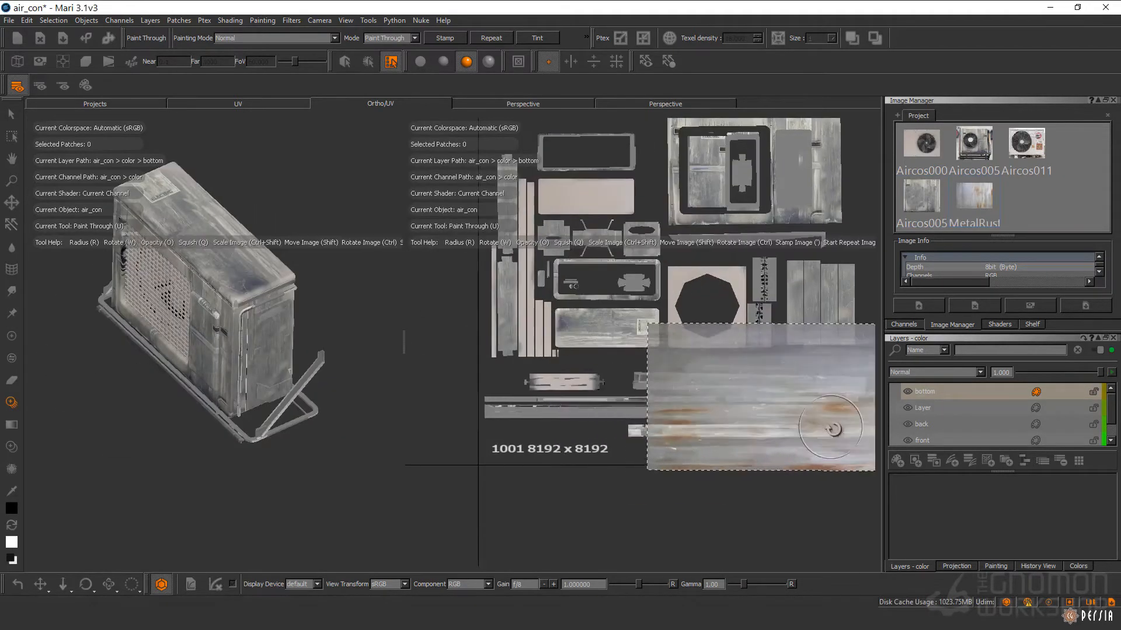
left_click_drag(832, 430, 824, 410, "shift")
middle_click_drag(824, 429, 794, 417, "alt")
left_click_drag(858, 401, 619, 411)
left_click_drag(619, 419, 834, 418)
left_click_drag(681, 377, 573, 378, "shift")
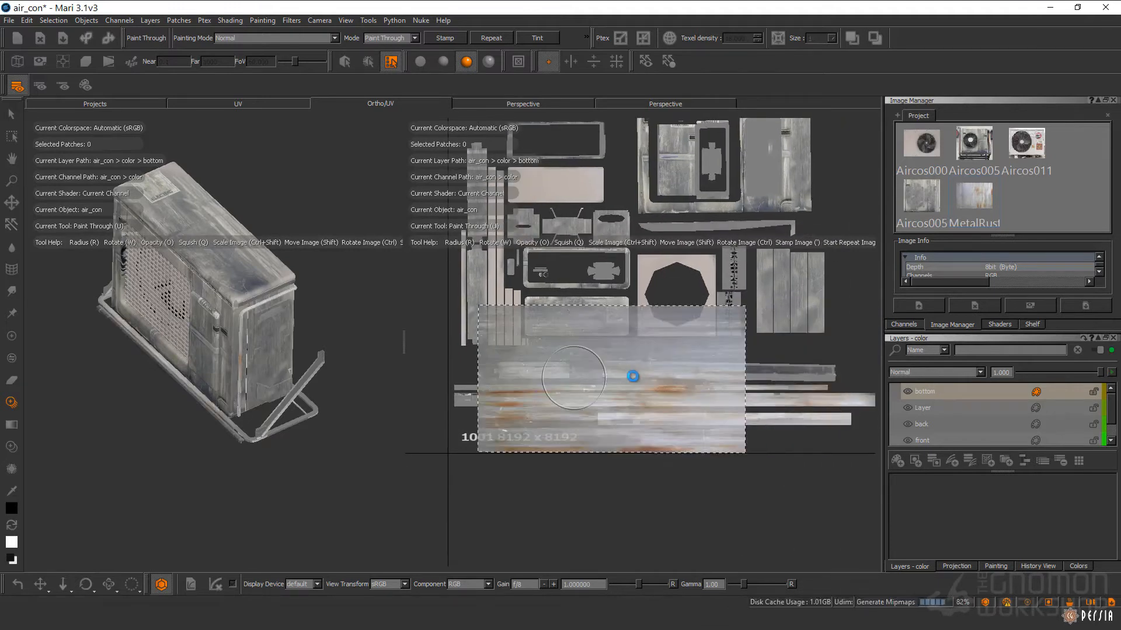
Step: Move the rust image along the horizontal strip shells and paint their remaining sections
middle_click_drag(574, 378, 657, 395, "alt")
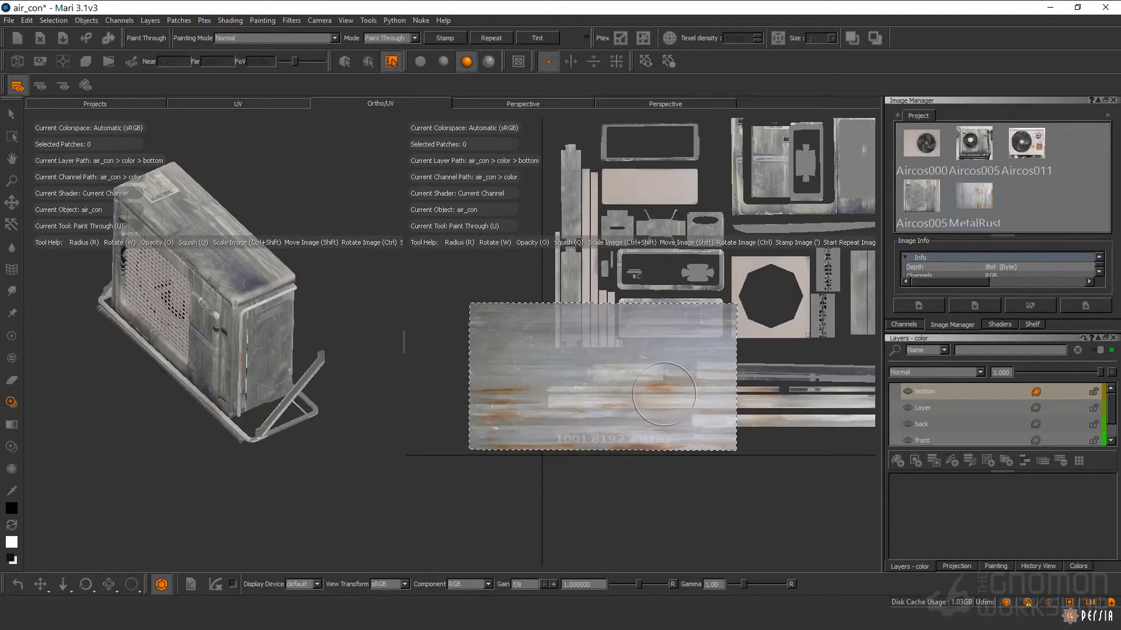
left_click_drag(661, 399, 775, 403)
middle_click_drag(775, 403, 642, 380, "alt")
left_click_drag(643, 380, 720, 334, "shift")
left_click_drag(724, 403, 800, 413)
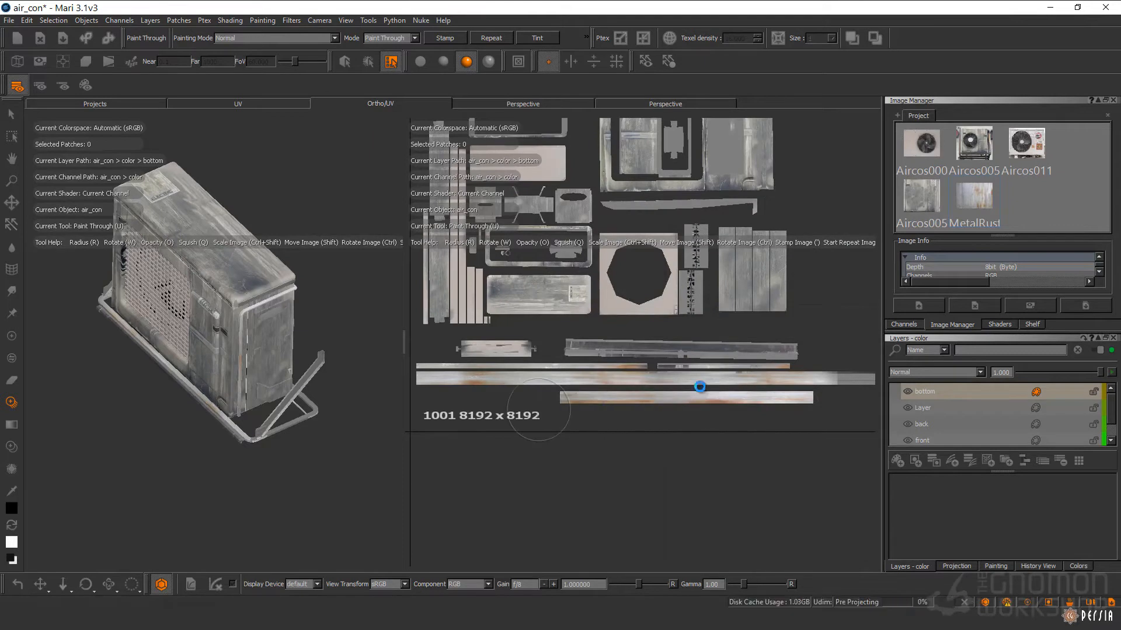
middle_click_drag(702, 365, 426, 374, "alt")
right_click_drag(426, 374, 545, 413, "alt")
middle_click_drag(545, 413, 558, 416, "alt")
left_click_drag(525, 404, 621, 385)
left_click_drag(622, 385, 580, 407, "shift")
left_click_drag(679, 406, 798, 401)
Step: Rotate the rust image to run vertically and paint it onto the upright bracket-bar shells
mouse_move(721, 371)
right_mouse_down("alt")
mouse_move(557, 333)
mouse_move(671, 373)
right_mouse_up("alt")
middle_click_drag(671, 373, 792, 459, "alt")
left_click_drag(792, 460, 740, 313, "ctrl")
left_click_drag(757, 367, 709, 426)
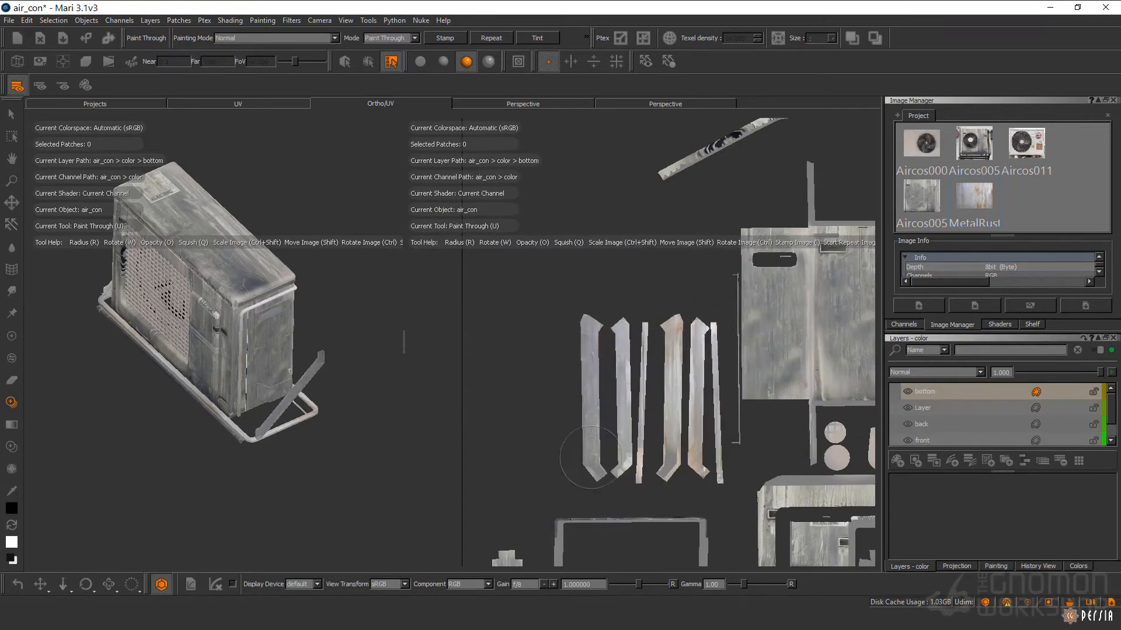
left_click_drag(629, 415, 714, 388)
Step: Place the MetalRust image again over the leftmost bracket-bar shells, paint its rust streaks on and check the bracket in 3D
left_click(12, 336)
left_click_drag(234, 374, 248, 353, "alt")
mouse_move(248, 353)
right_mouse_down("alt")
mouse_move(263, 352)
mouse_move(233, 368)
right_mouse_up("alt")
left_click_drag(233, 368, 229, 375, "alt")
right_click_drag(229, 375, 201, 391, "alt")
mouse_move(202, 391)
left_mouse_down("alt")
mouse_move(237, 413)
mouse_move(262, 373)
left_mouse_up("alt")
middle_click_drag(642, 407, 611, 401, "alt")
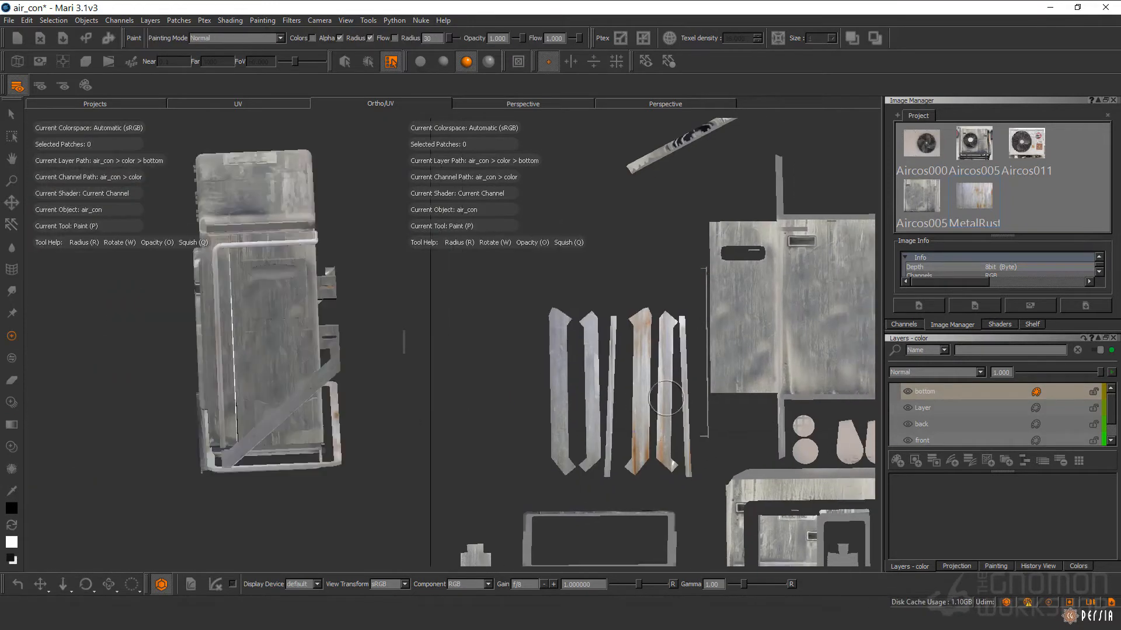
left_click_drag(973, 197, 623, 376)
mouse_move(591, 455)
left_mouse_down()
mouse_move(590, 329)
mouse_move(559, 326)
mouse_move(562, 401)
left_mouse_up()
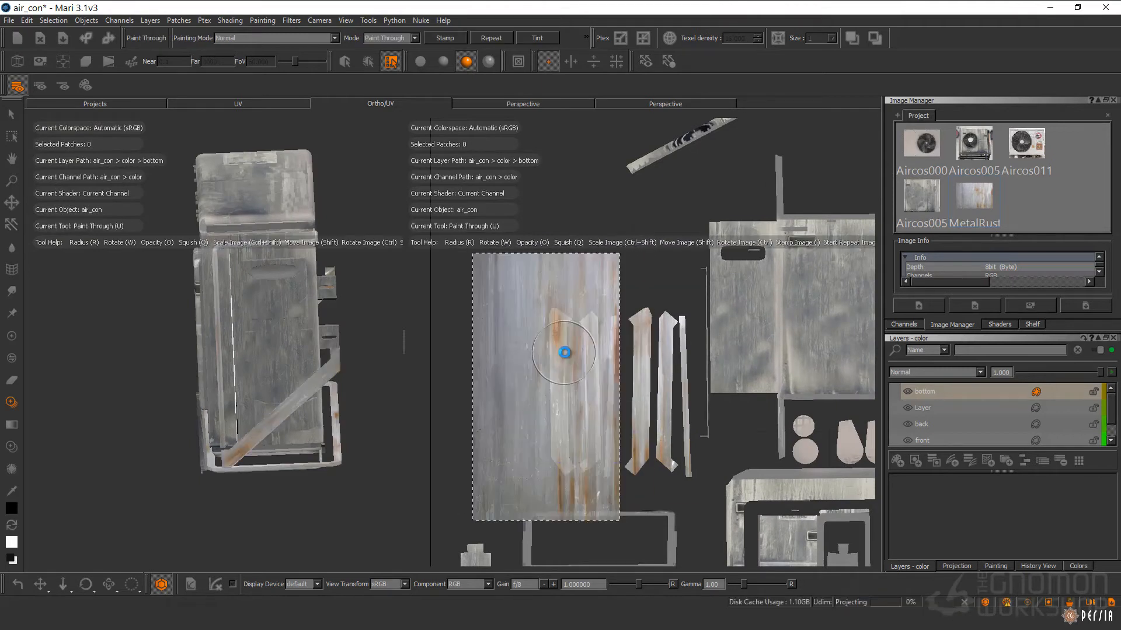
middle_click_drag(565, 364, 570, 343, "alt")
left_click_drag(193, 350, 270, 345, "alt")
right_click_drag(270, 345, 233, 357, "alt")
mouse_move(233, 357)
left_mouse_down("alt")
mouse_move(251, 365)
mouse_move(200, 361)
mouse_move(212, 356)
left_mouse_up("alt")
middle_click_drag(706, 329, 697, 347, "alt")
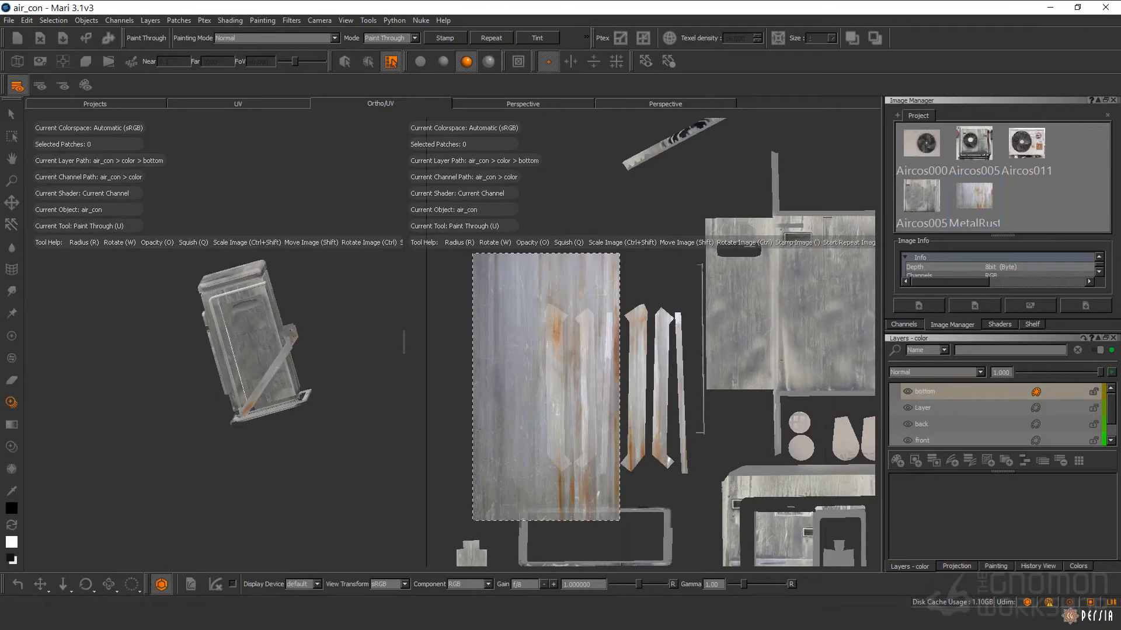
Step: Place the MetalRust image over the square shell with the octagonal opening and paint it and the neighbouring shells
key("p")
left_click(516, 101)
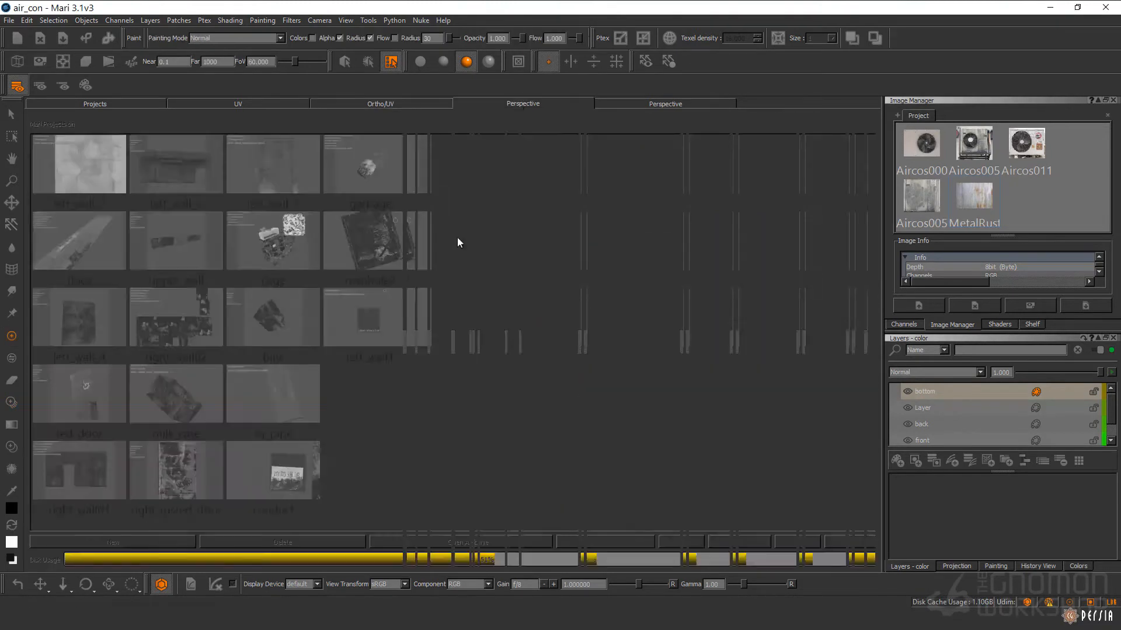
left_click(380, 104)
right_click_drag(651, 305, 607, 327, "alt")
middle_click_drag(776, 333, 615, 360, "alt")
right_click_drag(615, 360, 694, 333, "alt")
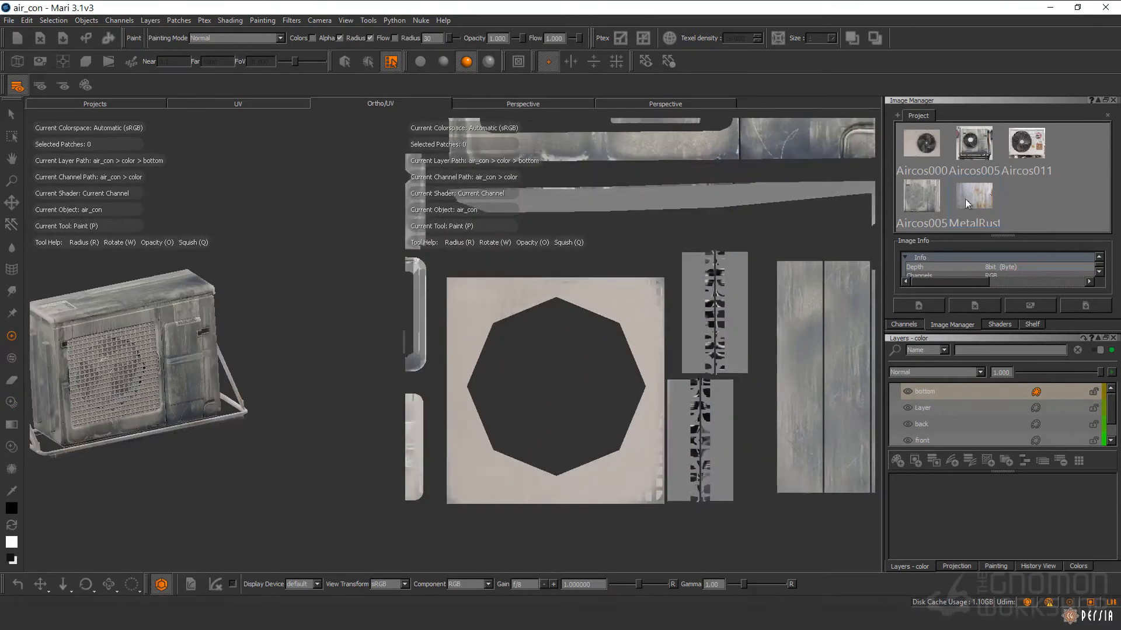
left_click_drag(986, 196, 549, 385)
left_click_drag(644, 363, 779, 373)
mouse_move(555, 291)
left_mouse_down()
mouse_move(476, 461)
mouse_move(651, 497)
mouse_move(610, 308)
left_mouse_up()
middle_click_drag(611, 308, 551, 297, "alt")
left_click_drag(675, 277, 650, 245)
Step: Paint the rust image onto the small round and teardrop-shaped shells in the UV view
mouse_move(649, 236)
middle_mouse_down("alt")
mouse_move(678, 440)
mouse_move(669, 537)
middle_mouse_up("alt")
right_click_drag(669, 537, 636, 526, "alt")
middle_click_drag(668, 233, 656, 423, "alt")
right_click_drag(656, 424, 685, 418, "alt")
left_click_drag(697, 344, 675, 352)
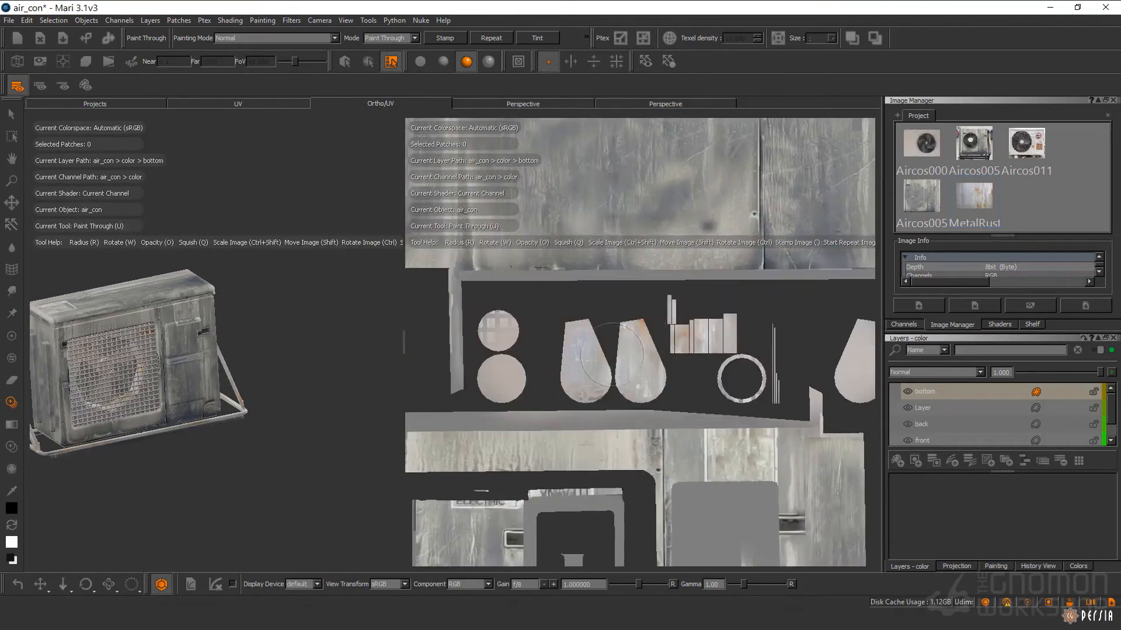
mouse_move(797, 359)
middle_mouse_down("alt")
mouse_move(708, 375)
mouse_move(696, 351)
middle_mouse_up("alt")
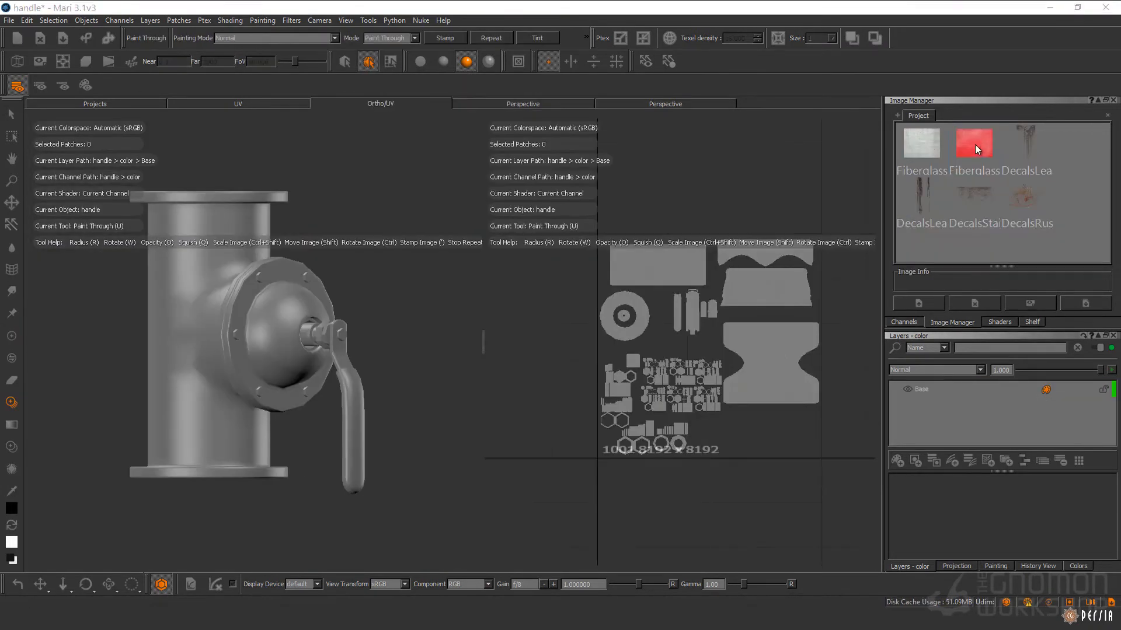
Step: Place the red Fiberglass image in the UV view, scale it over the lever grip's shells and paint them red
mouse_move(974, 144)
left_mouse_down()
mouse_move(720, 390)
mouse_move(665, 390)
left_mouse_up()
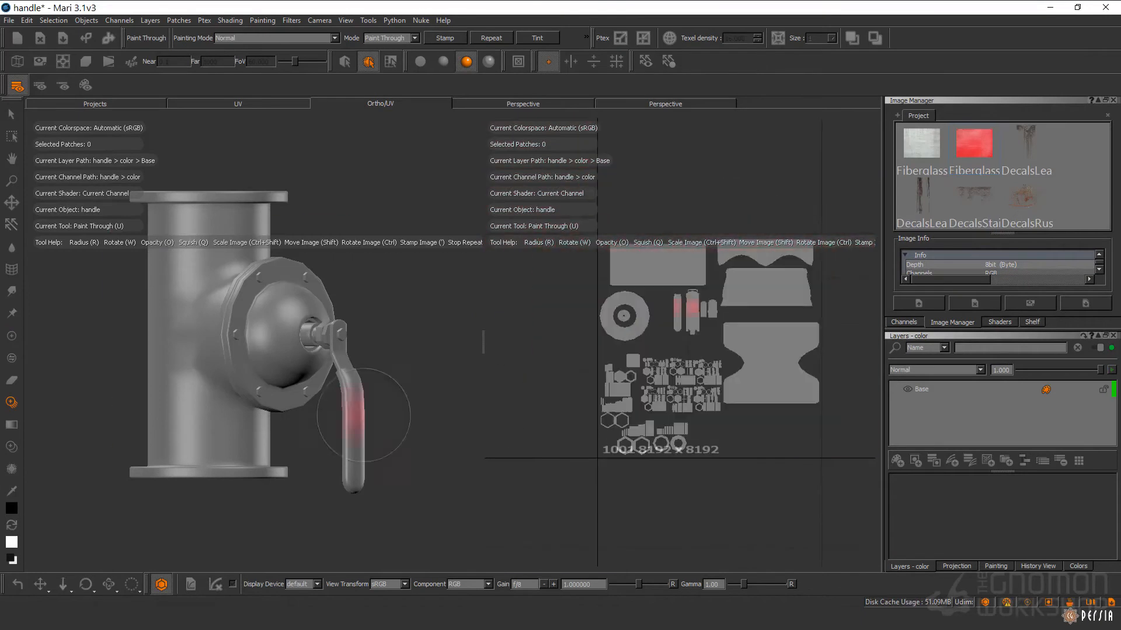
right_click_drag(693, 305, 760, 358, "alt")
mouse_move(760, 357)
left_mouse_down("ctrl+shift")
mouse_move(735, 357)
mouse_move(697, 293)
left_mouse_up("ctrl+shift")
left_click_drag(697, 293, 768, 338, "ctrl+shift")
left_click_drag(729, 233, 567, 467)
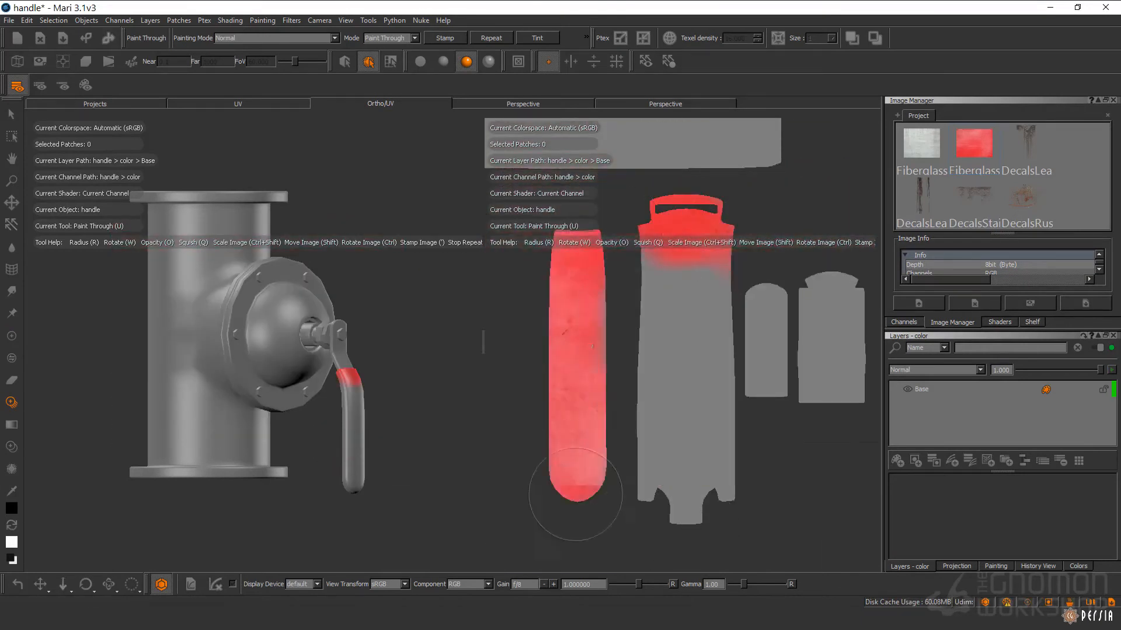
left_click_drag(659, 293, 709, 373)
mouse_move(339, 327)
left_mouse_down("alt")
mouse_move(200, 298)
mouse_move(323, 330)
left_mouse_up("alt")
middle_click_drag(610, 347, 608, 333, "alt")
left_click_drag(608, 333, 605, 341)
Step: Place the white Fiberglass image, scale it in the UV view and paint it across the valve's pipe body shells
left_click_drag(921, 144, 641, 373)
right_click_drag(641, 374, 593, 287, "alt")
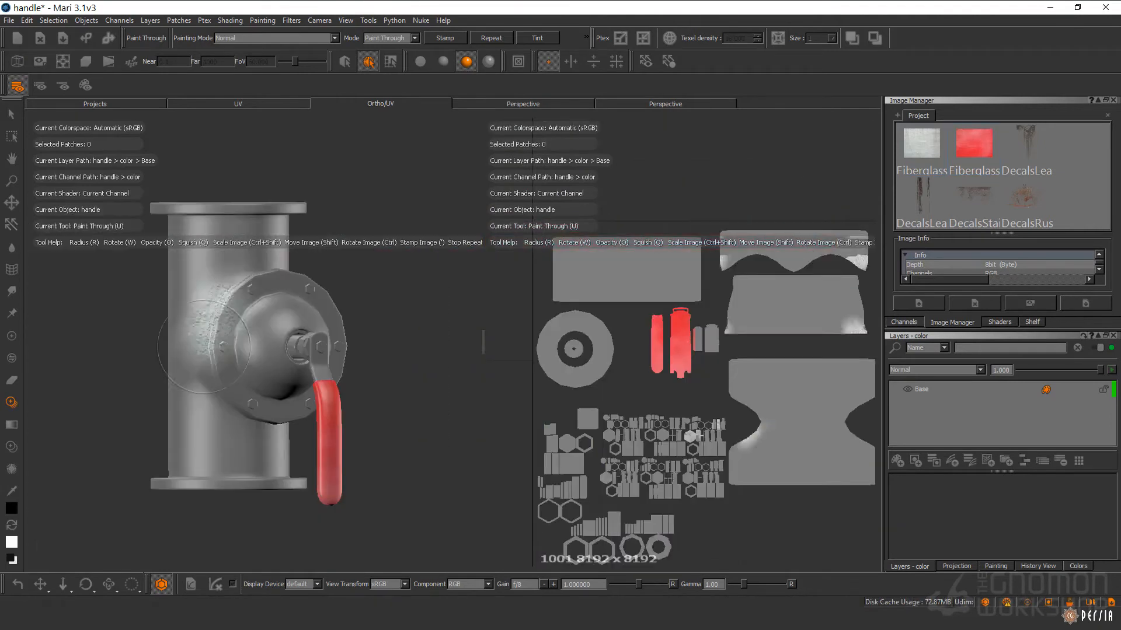
middle_click_drag(756, 325, 655, 323, "alt")
right_click_drag(655, 323, 683, 348, "alt")
left_click_drag(683, 348, 608, 348, "ctrl+shift")
left_click_drag(776, 196, 612, 284)
mouse_move(561, 324)
left_mouse_down()
mouse_move(654, 426)
mouse_move(679, 502)
left_mouse_up()
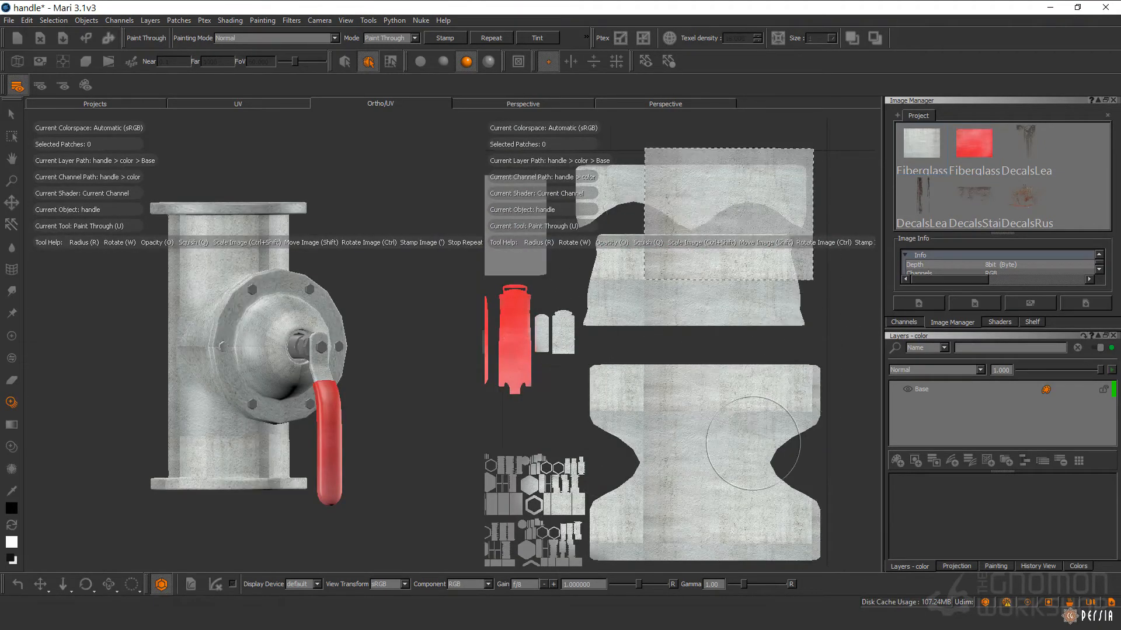
Step: Reposition the white Fiberglass image over the wavy and tapered pipe shells and paint out uneven areas
mouse_move(199, 350)
right_mouse_down("alt")
mouse_move(295, 368)
mouse_move(216, 350)
right_mouse_up("alt")
left_click_drag(216, 351, 257, 368, "alt")
mouse_move(634, 205)
right_mouse_down("alt")
mouse_move(681, 225)
mouse_move(653, 210)
right_mouse_up("alt")
middle_click_drag(710, 182, 712, 193, "alt")
mouse_move(713, 193)
left_mouse_down("shift")
mouse_move(665, 187)
mouse_move(680, 206)
left_mouse_up("shift")
mouse_move(775, 279)
left_mouse_down("shift")
mouse_move(745, 292)
mouse_move(752, 311)
left_mouse_up("shift")
mouse_move(733, 307)
left_mouse_down("shift")
mouse_move(723, 293)
mouse_move(650, 309)
mouse_move(564, 390)
left_mouse_up("shift")
mouse_move(642, 315)
left_mouse_down()
mouse_move(620, 274)
mouse_move(695, 284)
left_mouse_up()
mouse_move(695, 284)
left_mouse_down("shift")
mouse_move(666, 418)
mouse_move(620, 447)
mouse_move(689, 415)
left_mouse_up("shift")
left_click_drag(689, 415, 817, 420, "shift")
left_click_drag(817, 421, 751, 443, "shift")
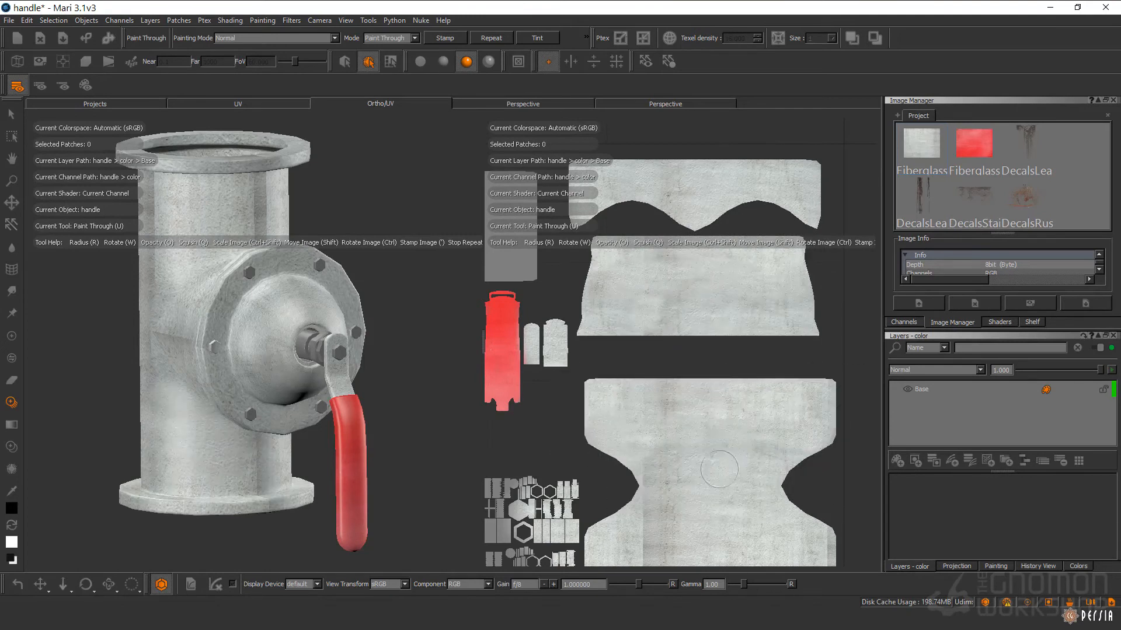
Step: Blend the white Fiberglass texture over the hourglass-shaped pipe shell in the UV view
left_click_drag(647, 504, 804, 400)
middle_click_drag(708, 481, 698, 349, "alt")
left_click_drag(817, 461, 792, 420, "shift")
left_click_drag(793, 420, 818, 432)
mouse_move(743, 456)
left_mouse_down()
mouse_move(685, 463)
mouse_move(650, 432)
left_mouse_up()
Step: Position the white Fiberglass image over the pipe in the 3D view and paint over its side
left_click_drag(245, 362, 327, 356, "alt")
right_click_drag(291, 356, 374, 362, "alt")
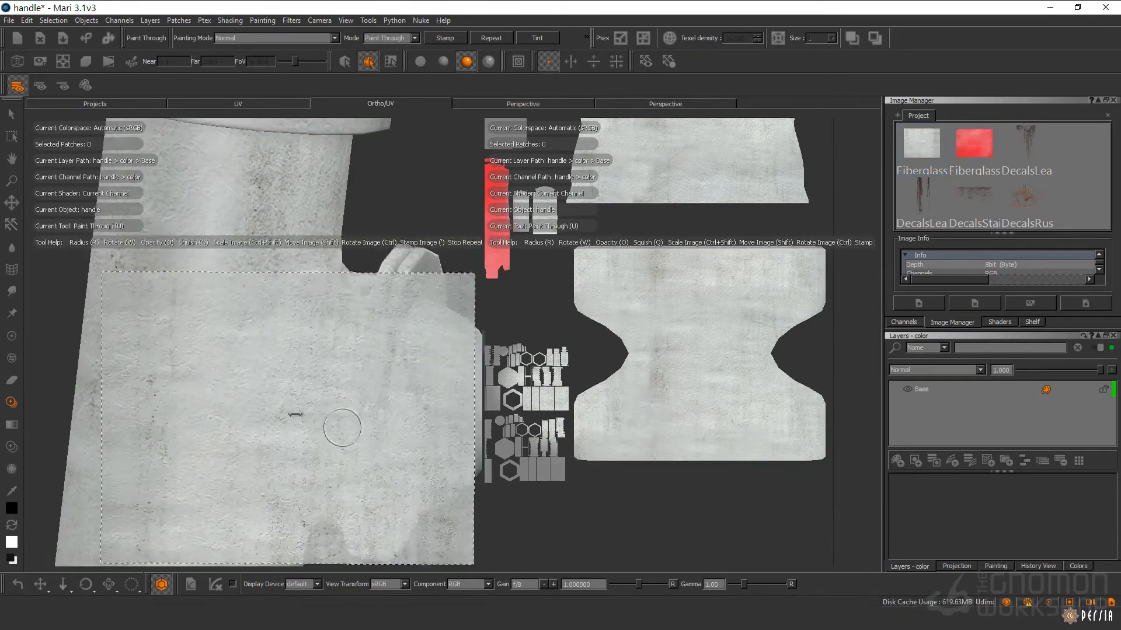
left_click_drag(300, 403, 286, 394, "shift")
mouse_move(286, 394)
left_mouse_down()
mouse_move(260, 394)
mouse_move(344, 498)
left_mouse_up()
right_click_drag(343, 498, 251, 467, "alt")
middle_click_drag(251, 467, 190, 335, "alt")
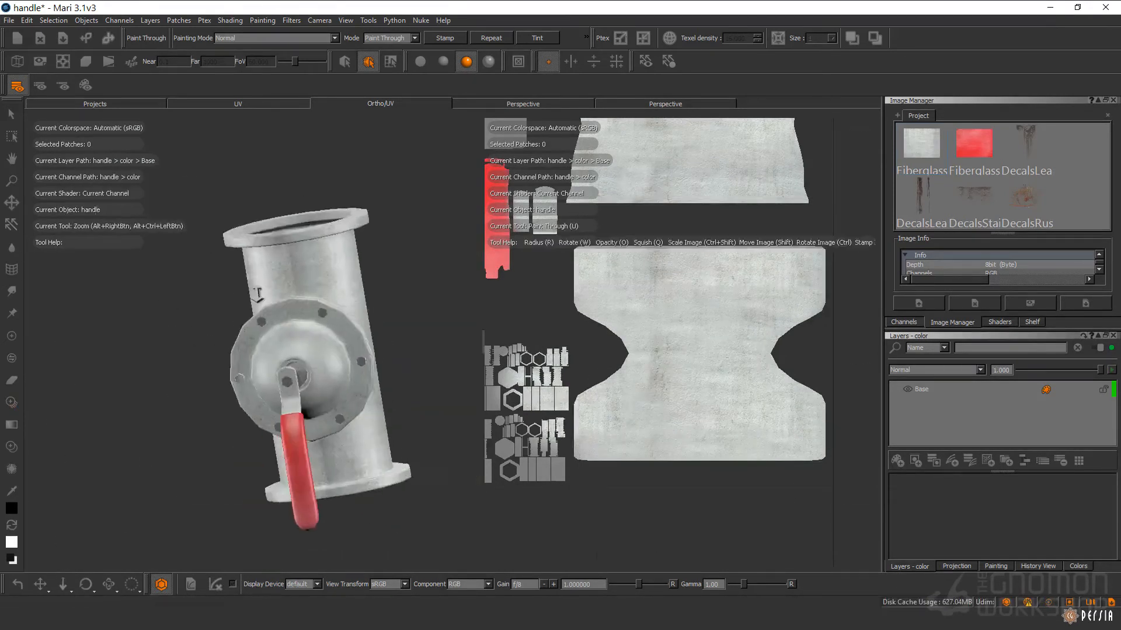
Step: Paint the white Fiberglass texture over the remaining pipe and flange areas in the 3D view
right_click_drag(190, 335, 296, 212, "alt")
left_click_drag(331, 164, 397, 212)
middle_click_drag(327, 455, 292, 193, "alt")
mouse_move(292, 192)
left_mouse_down("alt")
mouse_move(274, 137)
mouse_move(356, 143)
left_mouse_up("alt")
left_click_drag(234, 303, 350, 373)
left_click_drag(350, 374, 371, 379, "shift")
right_click_drag(708, 323, 496, 397, "alt")
middle_click_drag(496, 397, 669, 343, "alt")
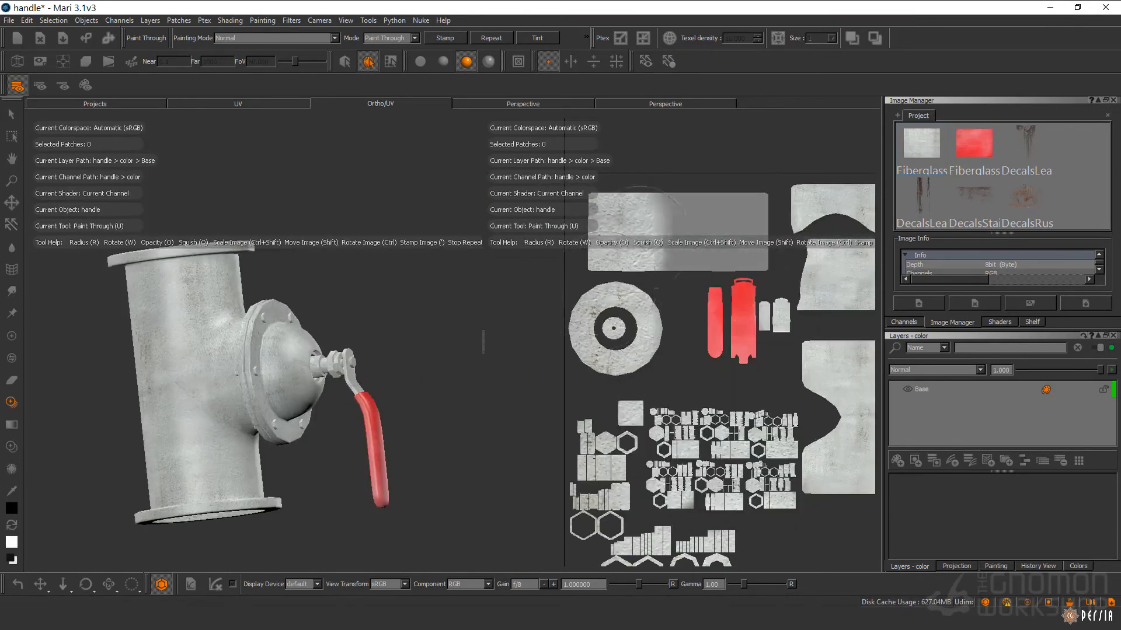
Step: Add a new layer above Base and paint the rust decal over the valve's pipe body
left_click(902, 464)
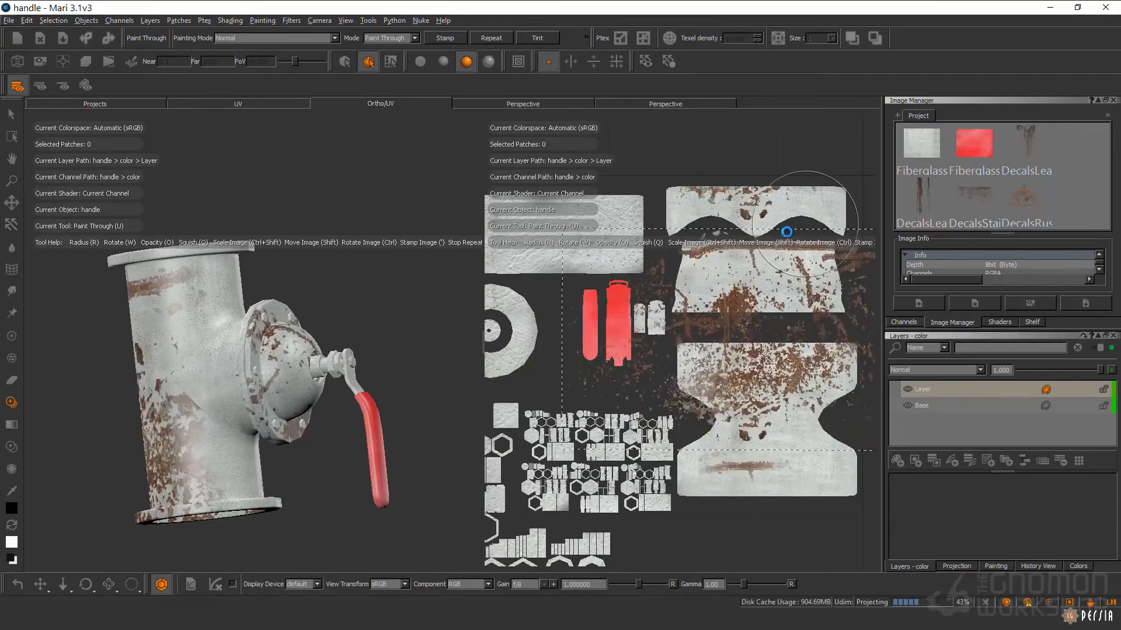
mouse_move(372, 323)
left_mouse_down("alt")
mouse_move(215, 320)
mouse_move(339, 324)
left_mouse_up("alt")
left_click_drag(681, 175, 743, 320, "shift")
left_click_drag(743, 385, 775, 427)
left_click_drag(248, 364, 232, 361, "shift")
left_click_drag(231, 361, 237, 423)
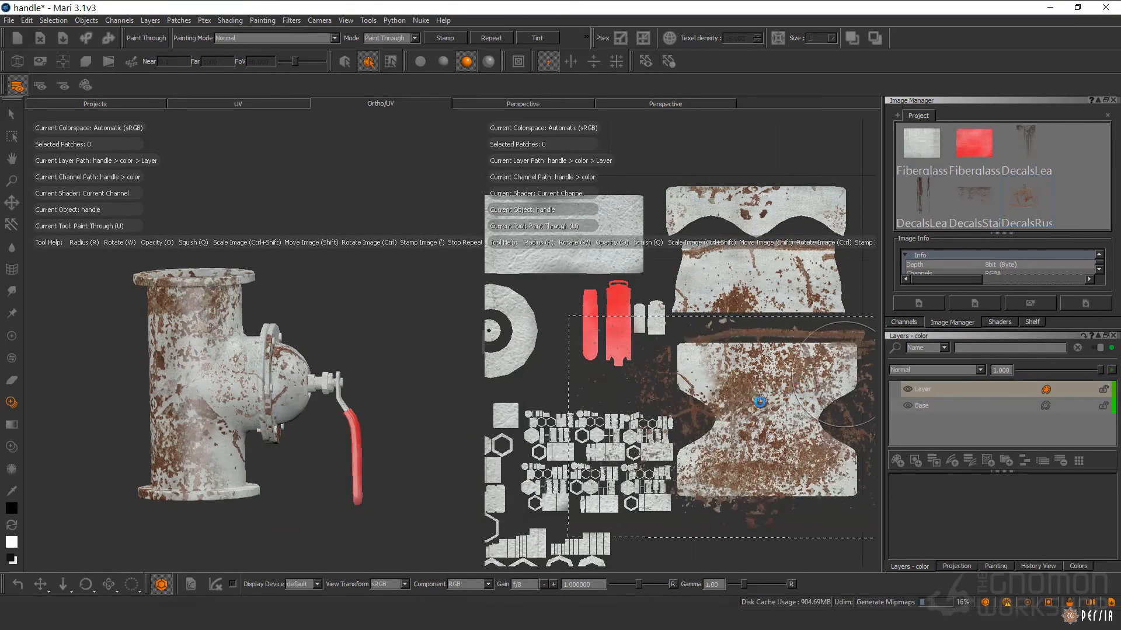
Step: Erase part of the rust on the lower pipe using the Clear painting mode
mouse_move(325, 400)
left_mouse_down("alt")
mouse_move(212, 400)
mouse_move(327, 402)
mouse_move(290, 400)
left_mouse_up("alt")
left_click(335, 38)
left_click(280, 63)
left_click_drag(257, 437, 263, 449)
left_click_drag(263, 451, 258, 460, "shift")
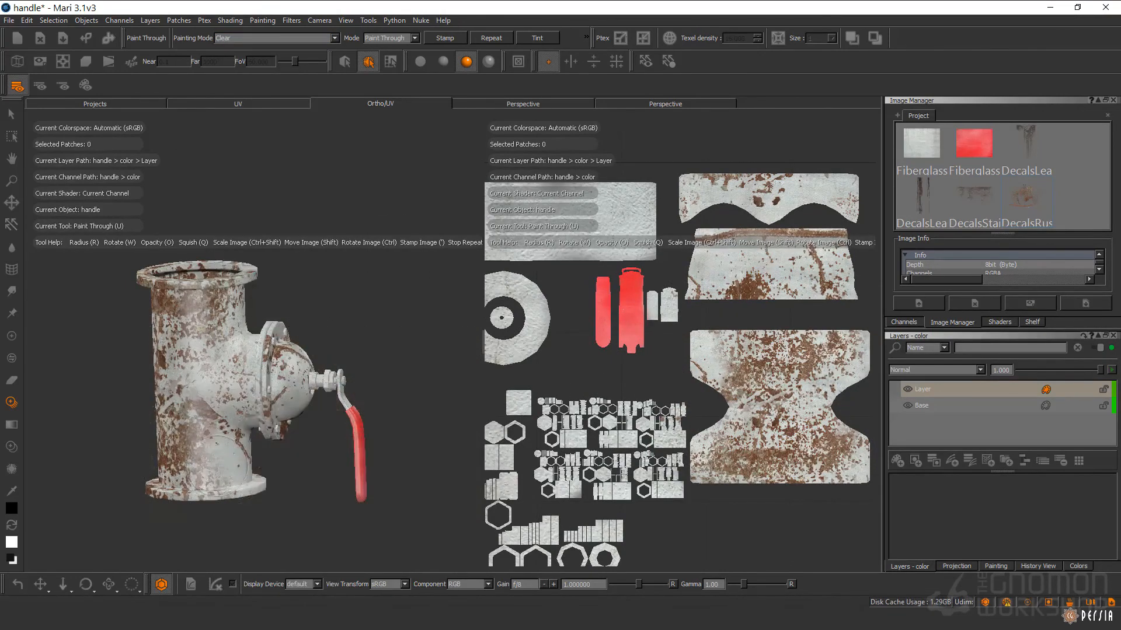
left_click(334, 39)
left_click(318, 30)
Step: Erase more rust near the pipe's base in Clear mode and restore the painting mode to Normal
left_click_drag(296, 291, 285, 225, "alt")
left_click(331, 39)
left_click(327, 47)
left_click_drag(239, 428, 233, 436)
left_click(322, 38)
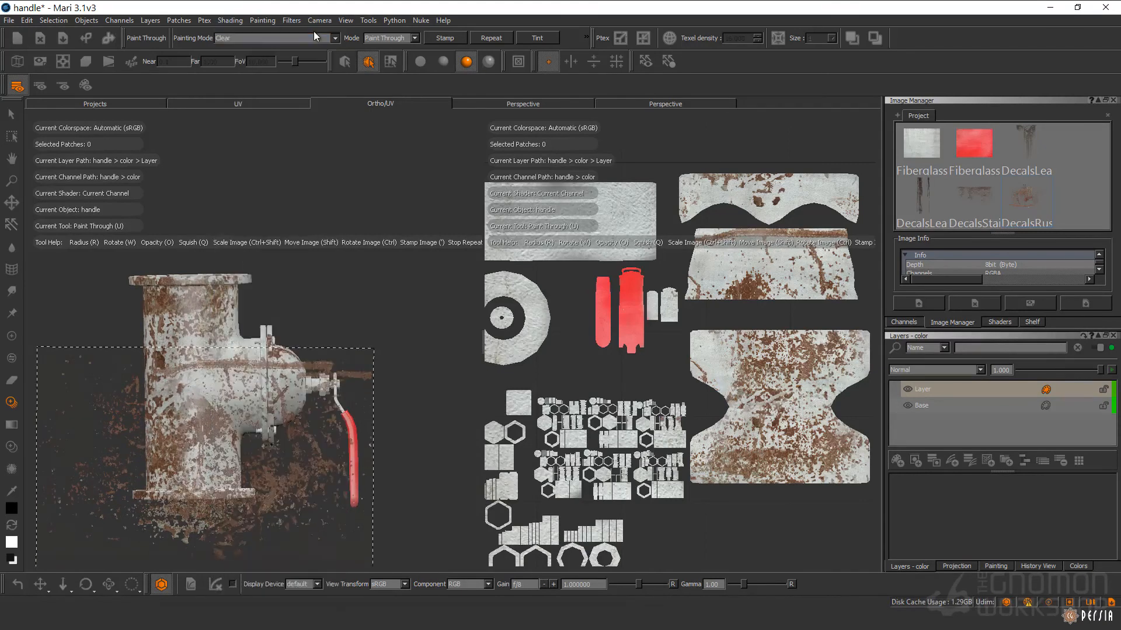
left_click(317, 32)
Step: Place the first leak decal over the pipe in the 3D view and paint its dark vertical streaks on
left_click_drag(294, 388, 374, 371, "alt")
right_click_drag(374, 371, 338, 350, "alt")
left_click_drag(1026, 146, 317, 379)
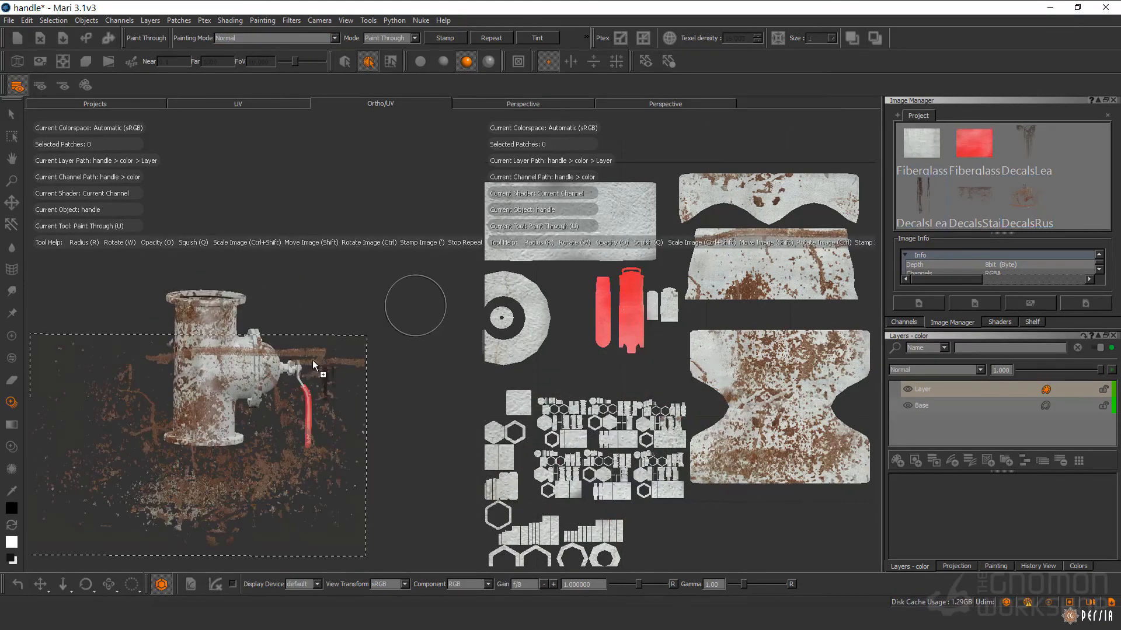
left_click_drag(263, 352, 260, 356)
right_click_drag(262, 361, 309, 380, "alt")
left_click_drag(310, 379, 286, 377, "alt")
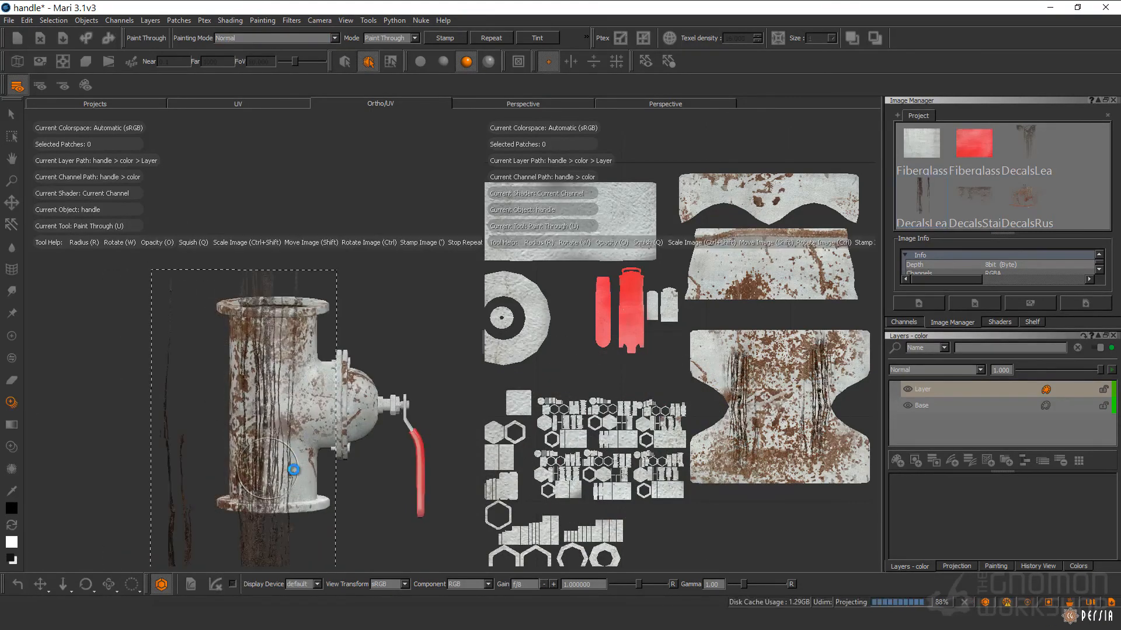